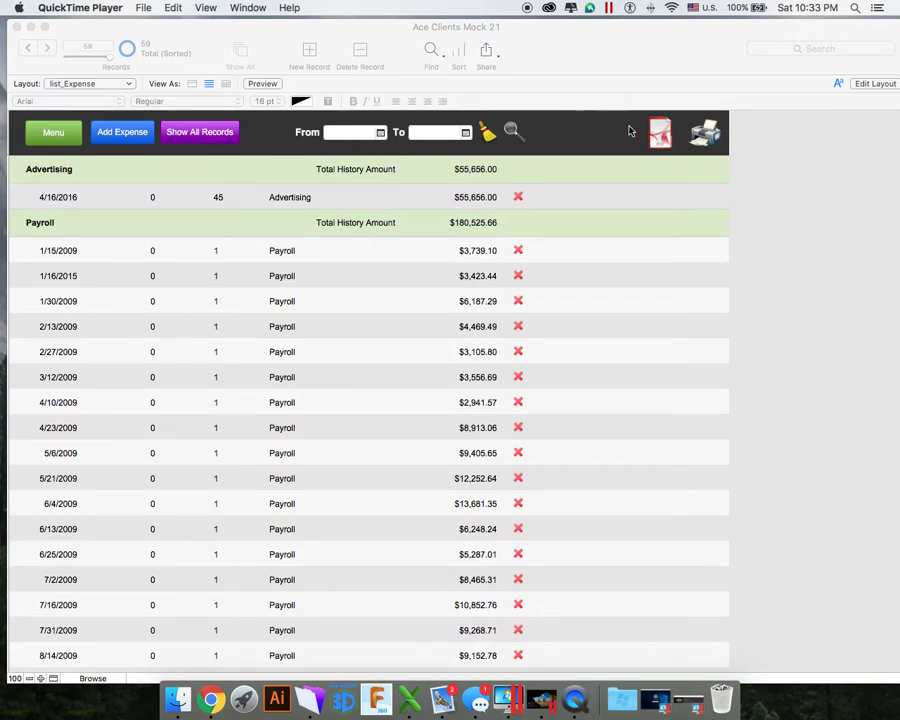
Look through the expense list grouped by account, and return to the main menu
{"action": "scroll", "coordinate": [770, 151], "scroll_direction": "down", "scroll_amount": 10}
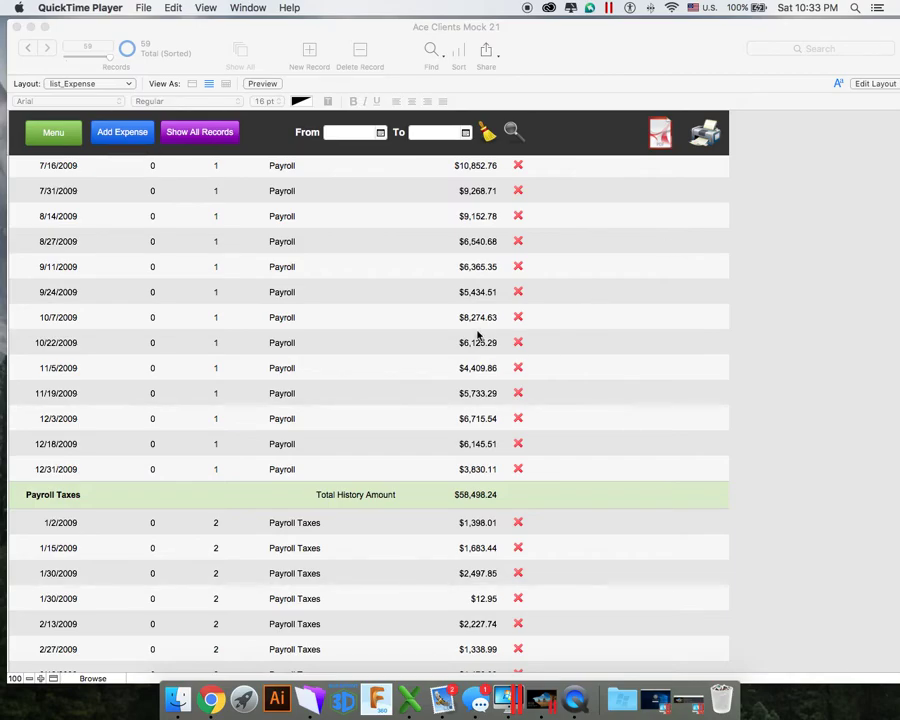
{"action": "scroll", "coordinate": [478, 336], "scroll_direction": "down", "scroll_amount": 9}
{"action": "scroll", "coordinate": [478, 338], "scroll_direction": "up", "scroll_amount": 13}
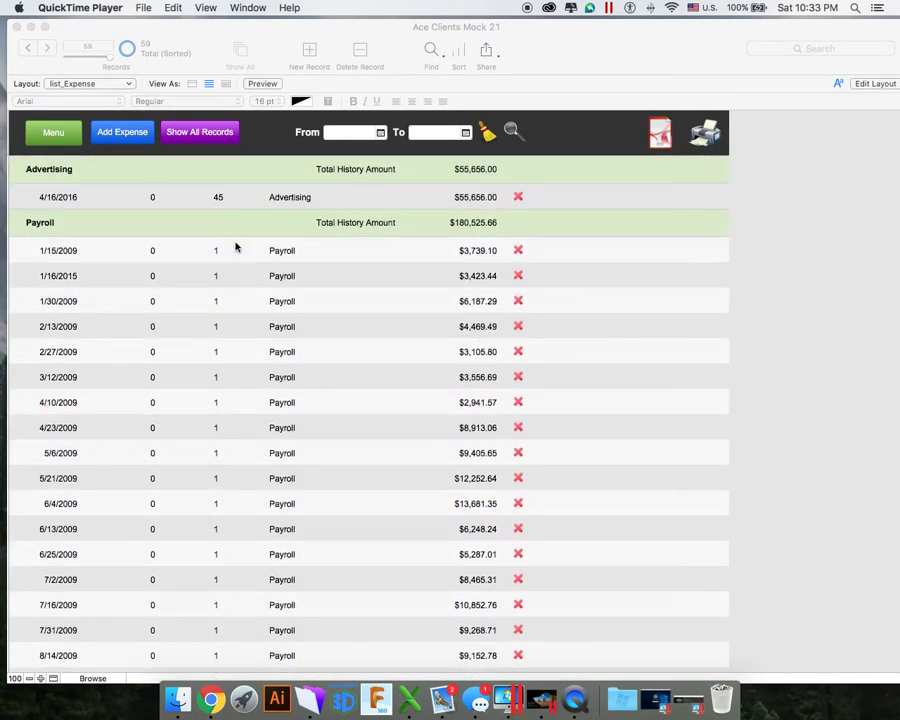
{"action": "left_click", "coordinate": [64, 143]}
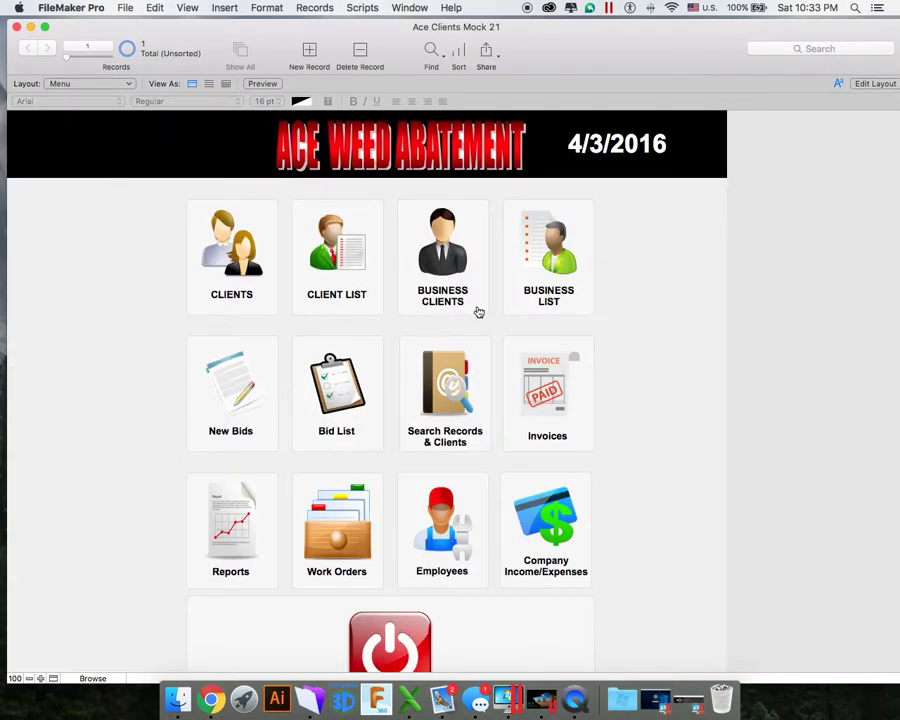
{"action": "scroll", "coordinate": [476, 311], "scroll_direction": "down", "scroll_amount": 2}
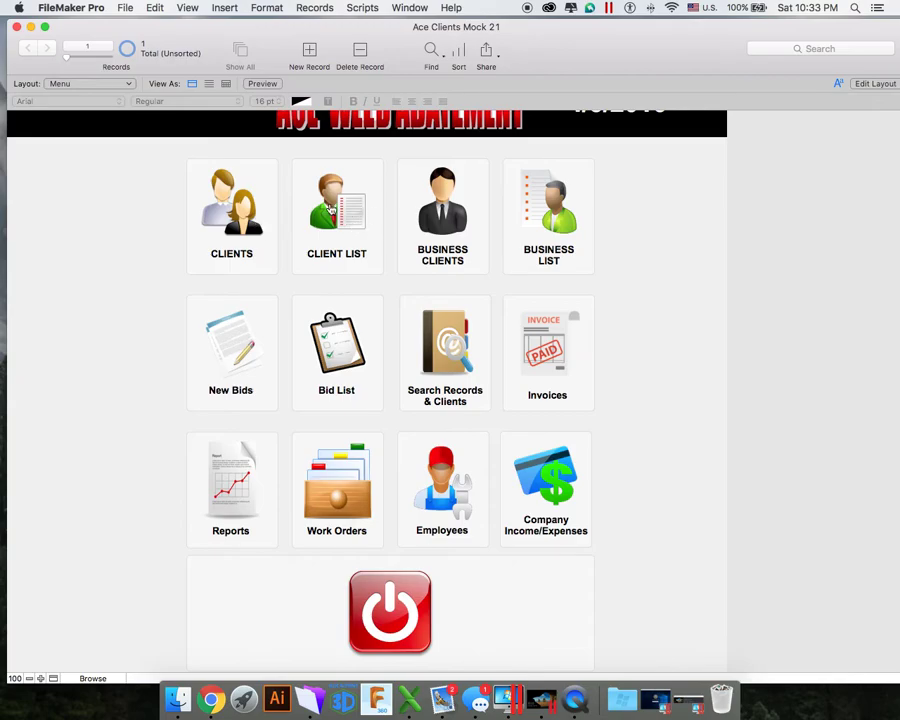
View a client's record with its order history and selected work order, and return to the main menu
{"action": "left_click", "coordinate": [249, 244]}
{"action": "scroll", "coordinate": [558, 266], "scroll_direction": "down", "scroll_amount": 5}
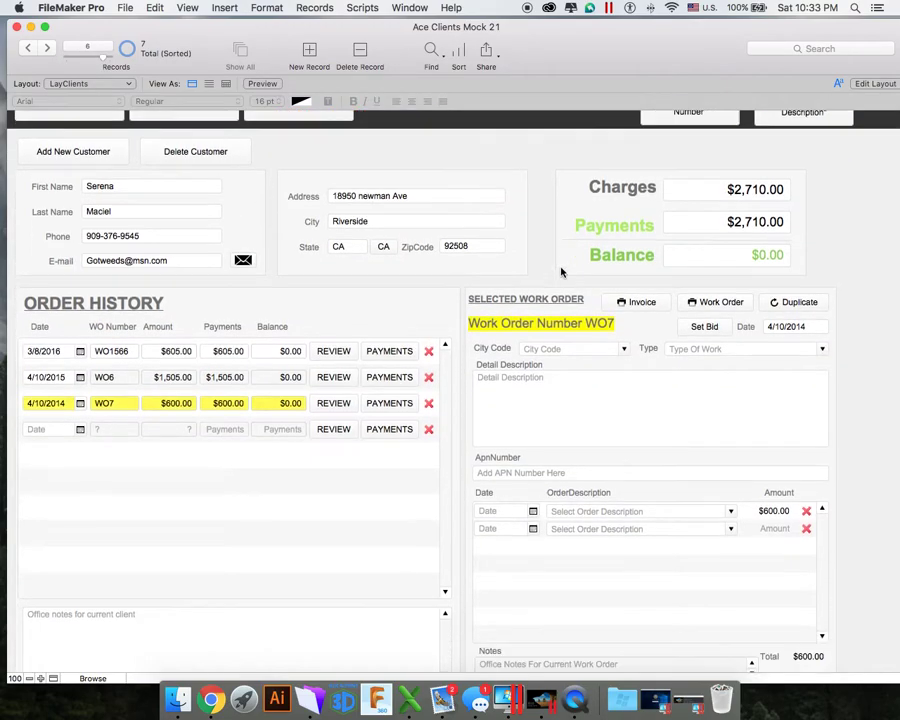
{"action": "scroll", "coordinate": [494, 315], "scroll_direction": "up", "scroll_amount": 5}
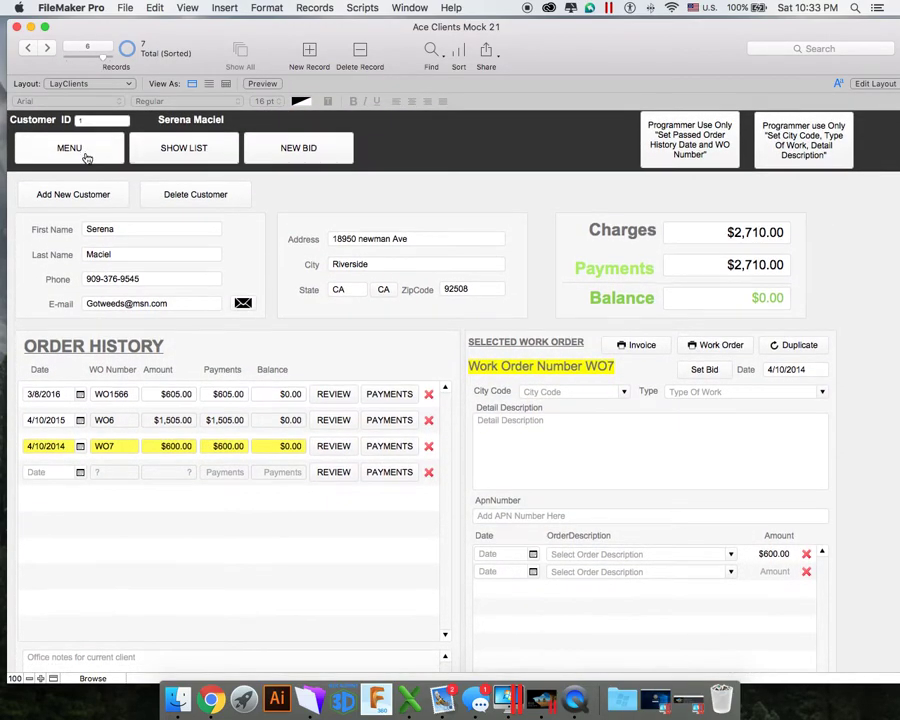
{"action": "left_click", "coordinate": [86, 156]}
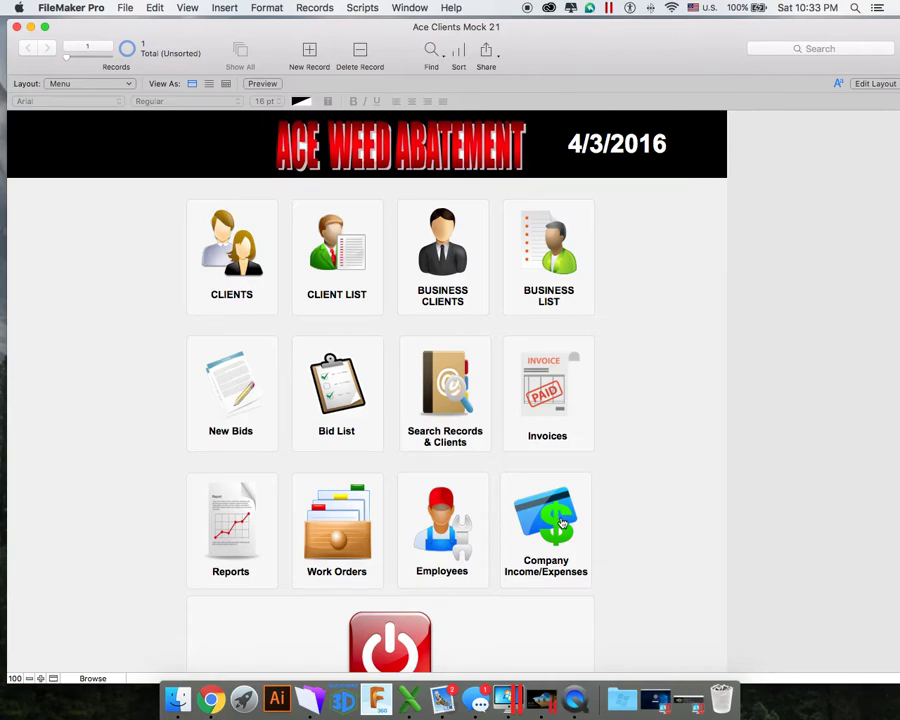
Look through the deductible and non-deductible expense accounts under Company Income/Expenses, and go back to the income/expense menu
{"action": "left_click", "coordinate": [563, 524]}
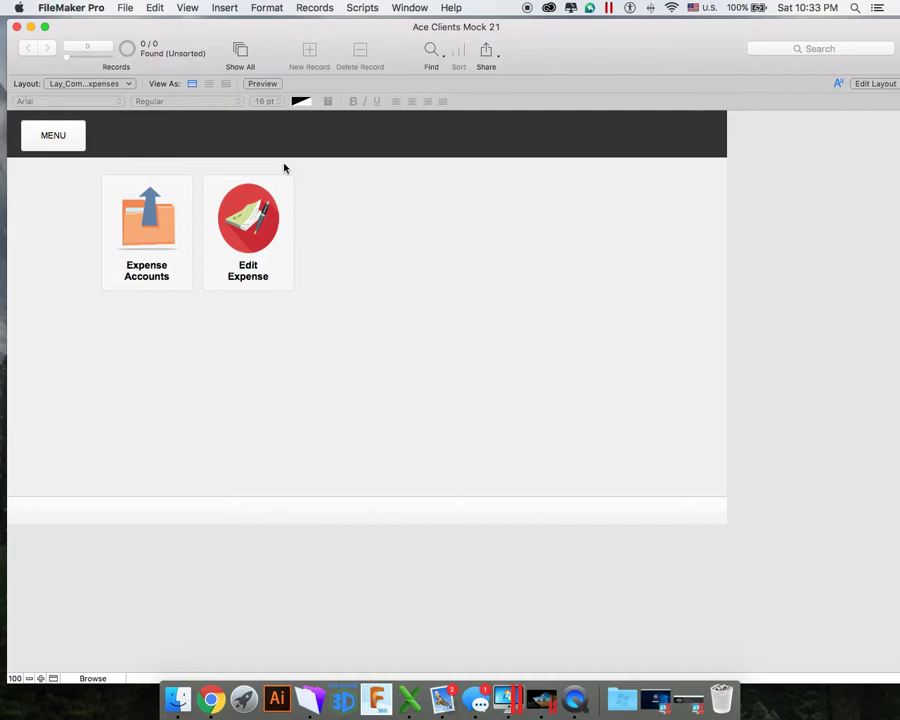
{"action": "left_click", "coordinate": [183, 239]}
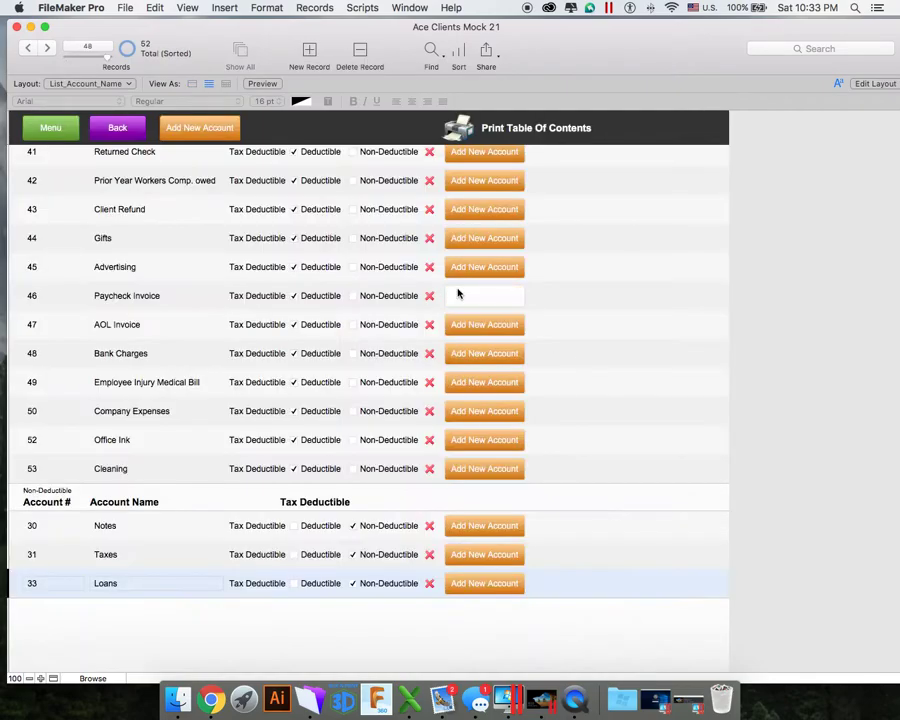
{"action": "scroll", "coordinate": [720, 303], "scroll_direction": "up", "scroll_amount": 20}
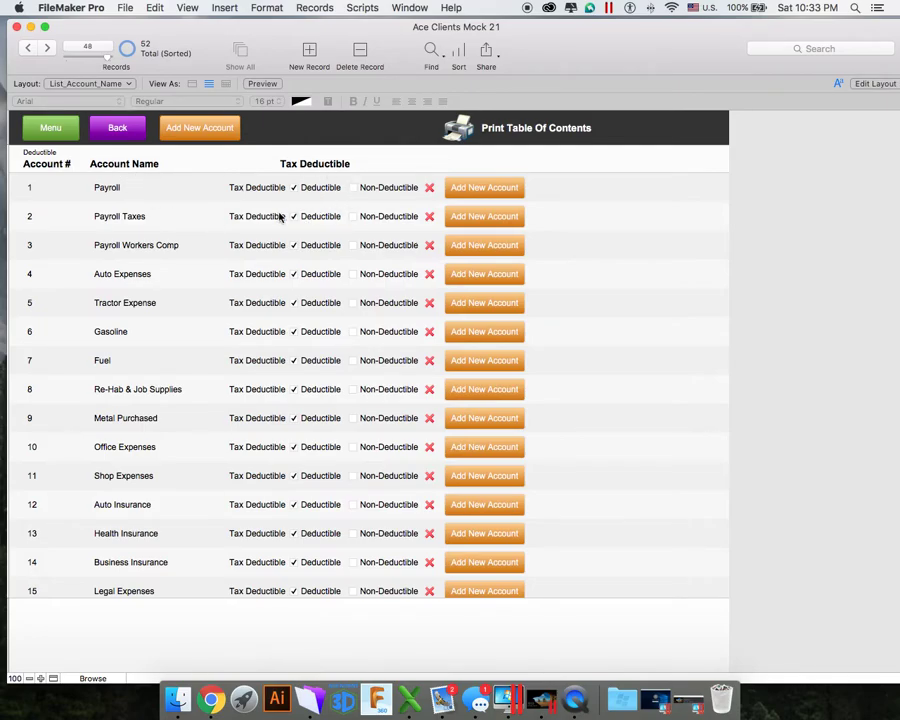
{"action": "scroll", "coordinate": [430, 315], "scroll_direction": "down", "scroll_amount": 20}
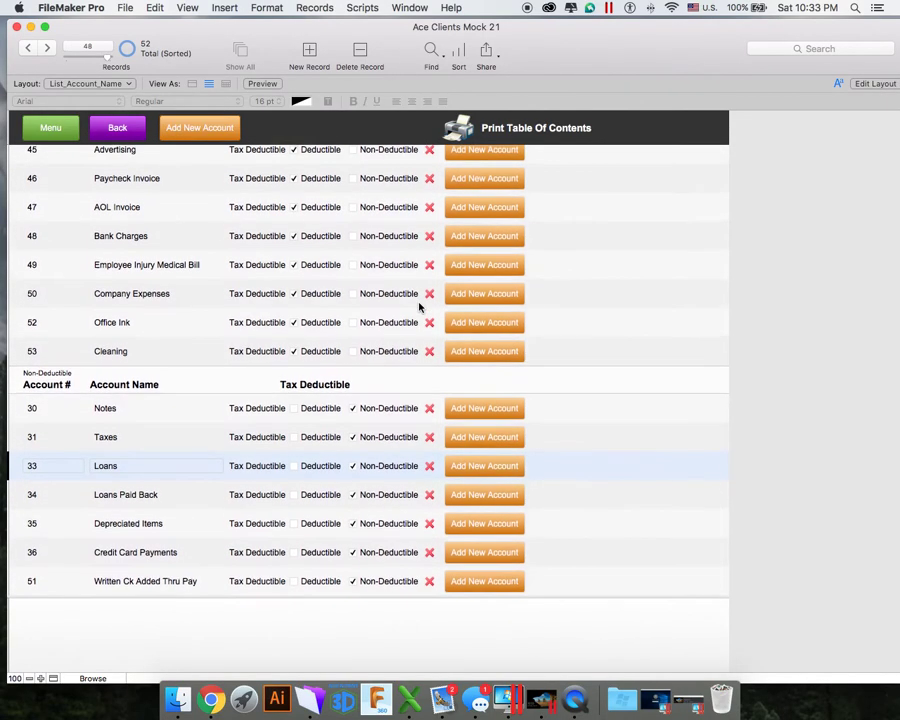
{"action": "scroll", "coordinate": [240, 206], "scroll_direction": "up", "scroll_amount": 20}
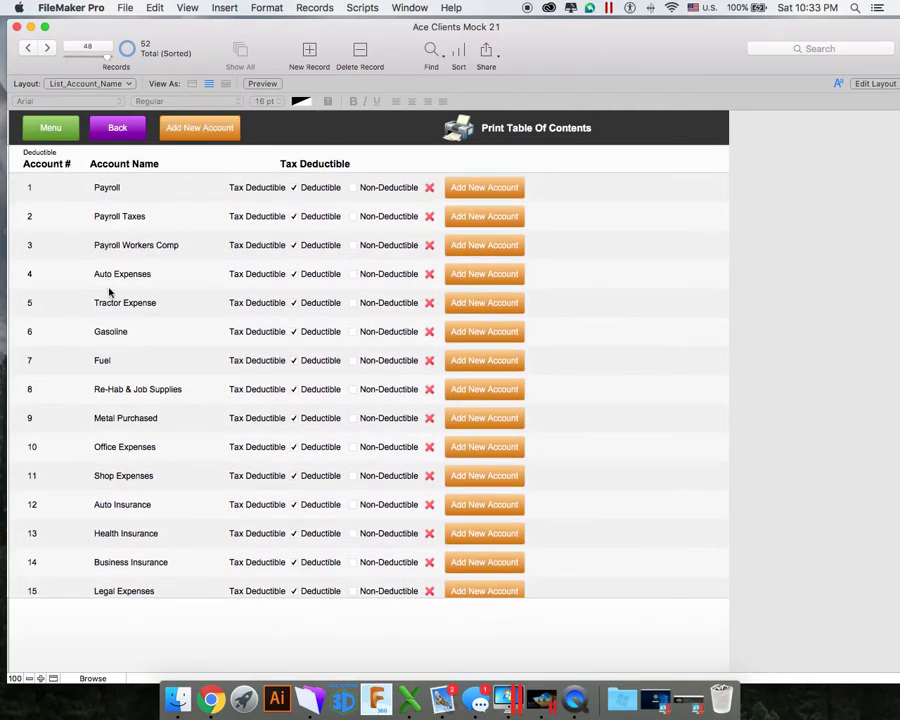
{"action": "left_click", "coordinate": [96, 125]}
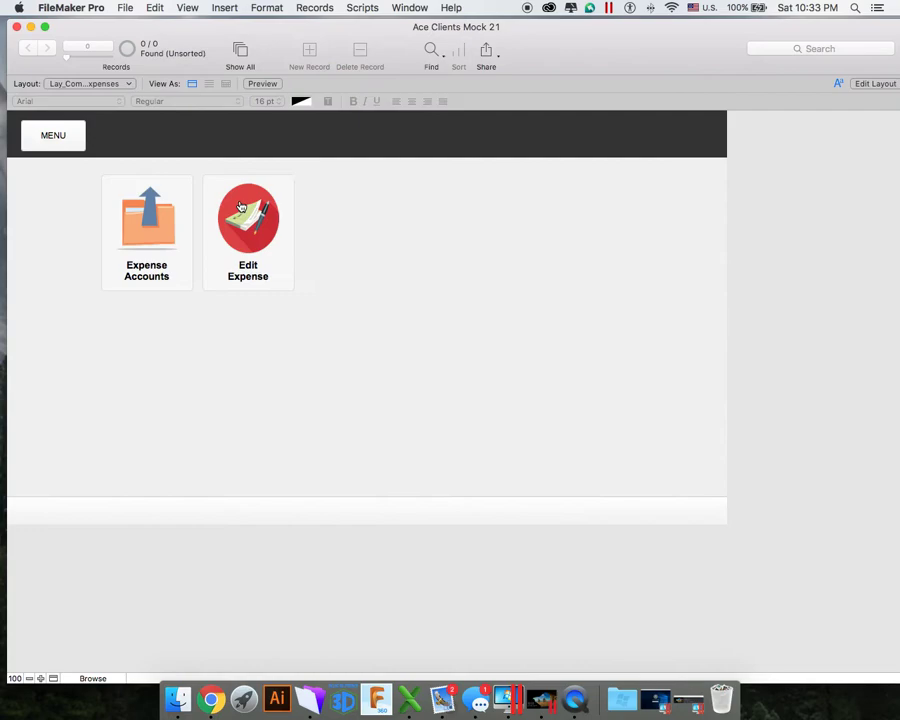
Open the expense editing form and examine the accounts offered for PaidTo without changing the selection
{"action": "left_click", "coordinate": [248, 240]}
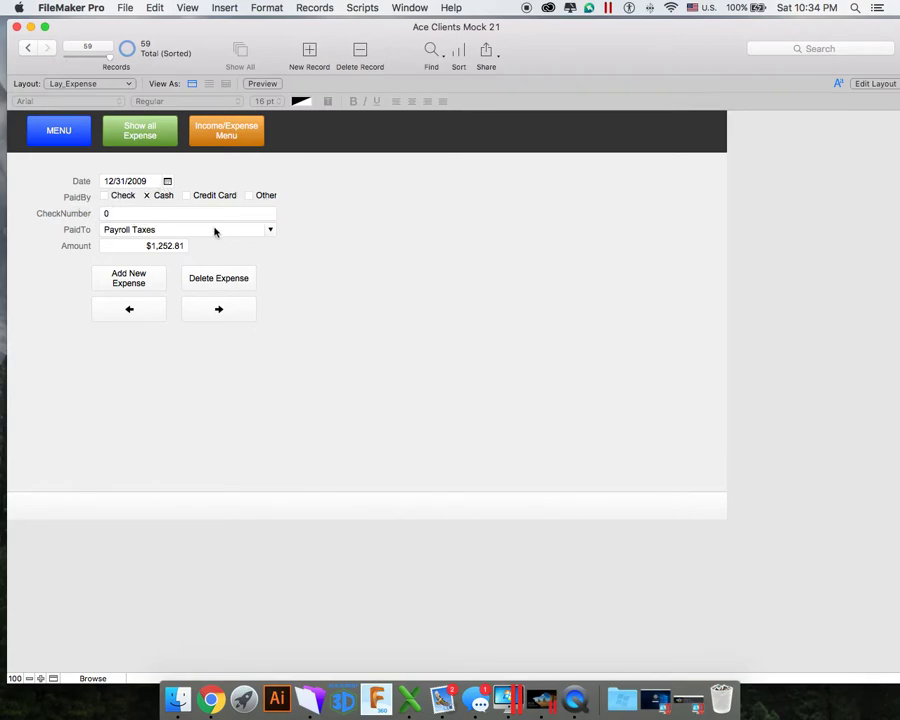
{"action": "left_click", "coordinate": [271, 231]}
{"action": "left_click", "coordinate": [270, 232]}
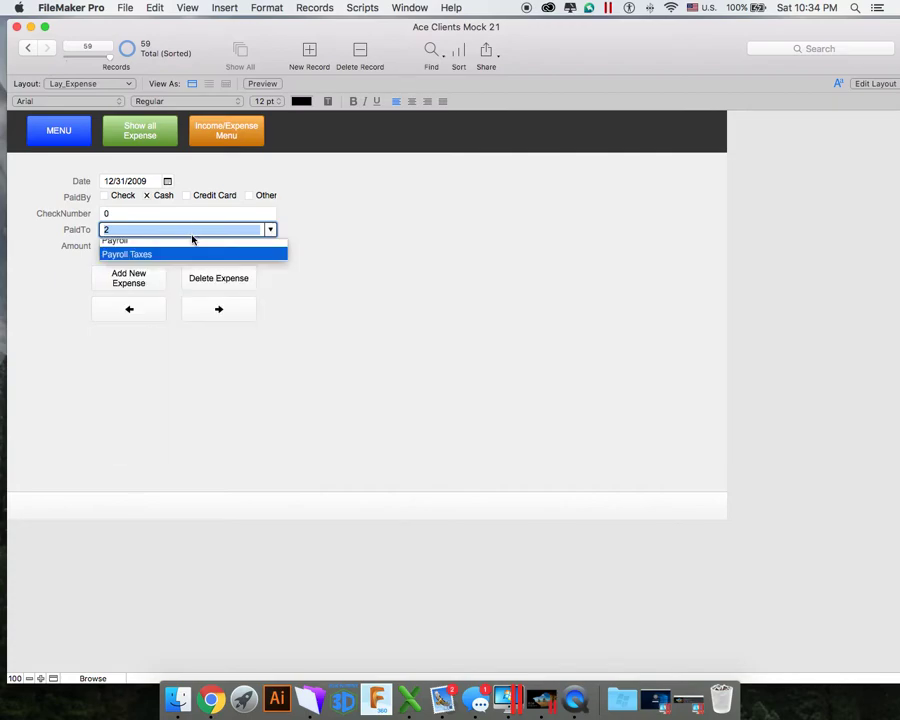
{"action": "left_click", "coordinate": [273, 231]}
{"action": "scroll", "coordinate": [221, 275], "scroll_direction": "down", "scroll_amount": 15}
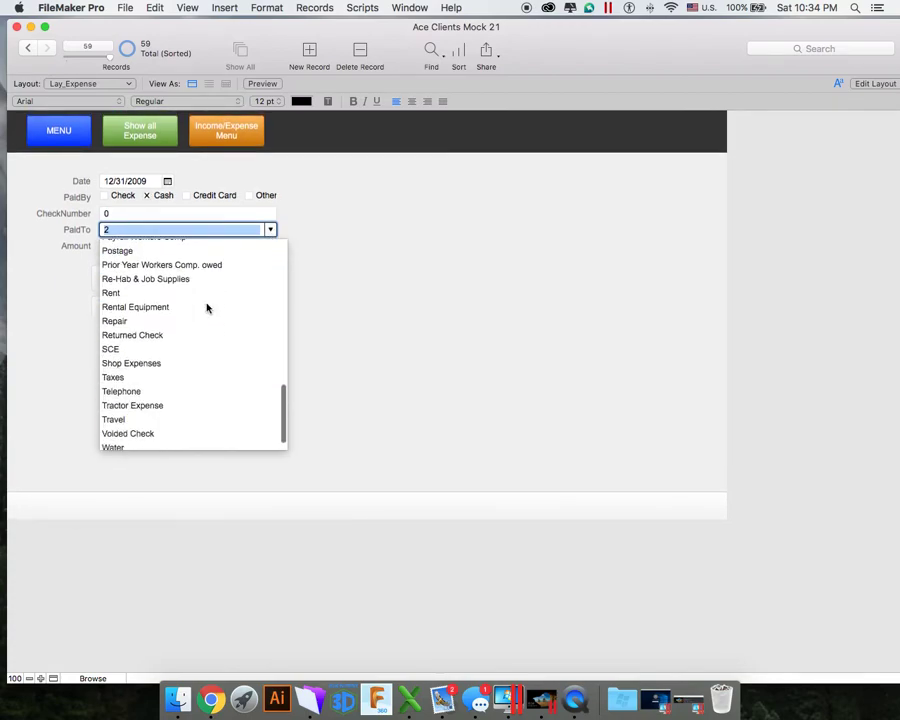
{"action": "scroll", "coordinate": [207, 307], "scroll_direction": "up", "scroll_amount": 20}
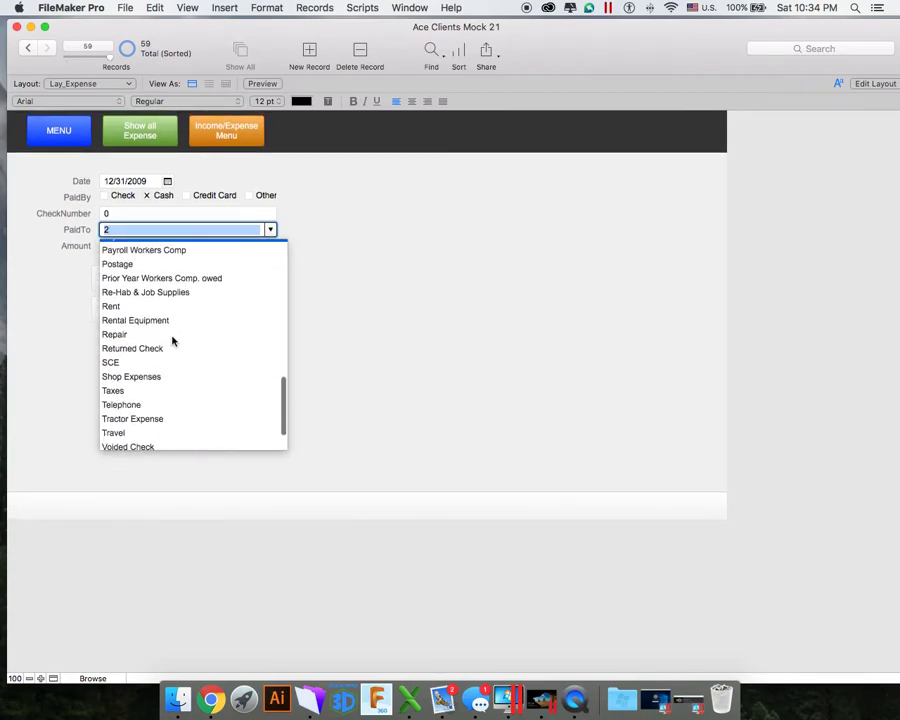
{"action": "left_click", "coordinate": [335, 255]}
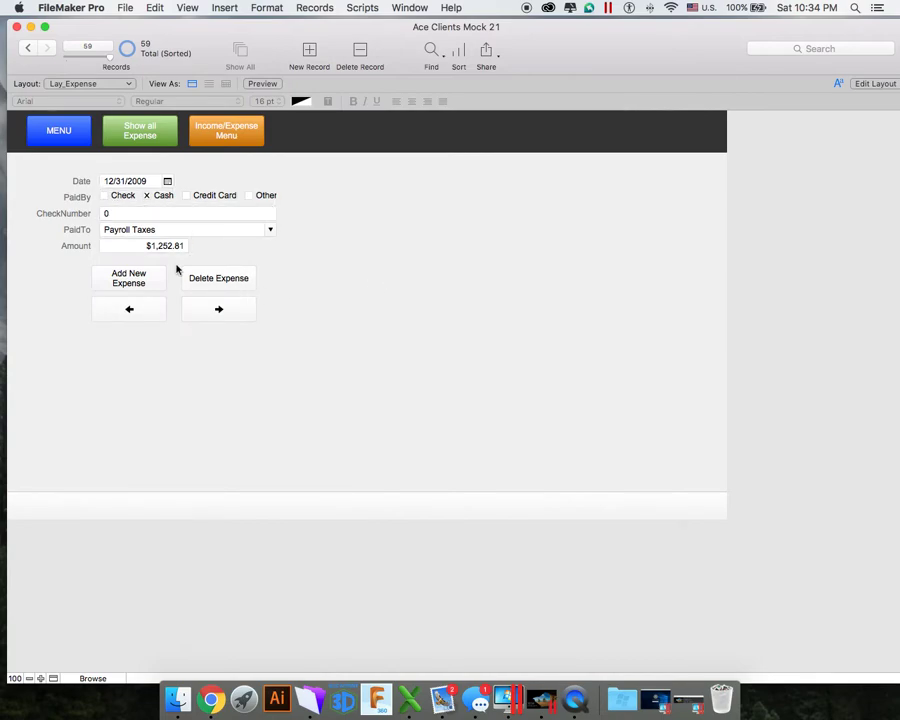
Show all expenses as a list and examine the entries and totals of each account
{"action": "left_click", "coordinate": [153, 139]}
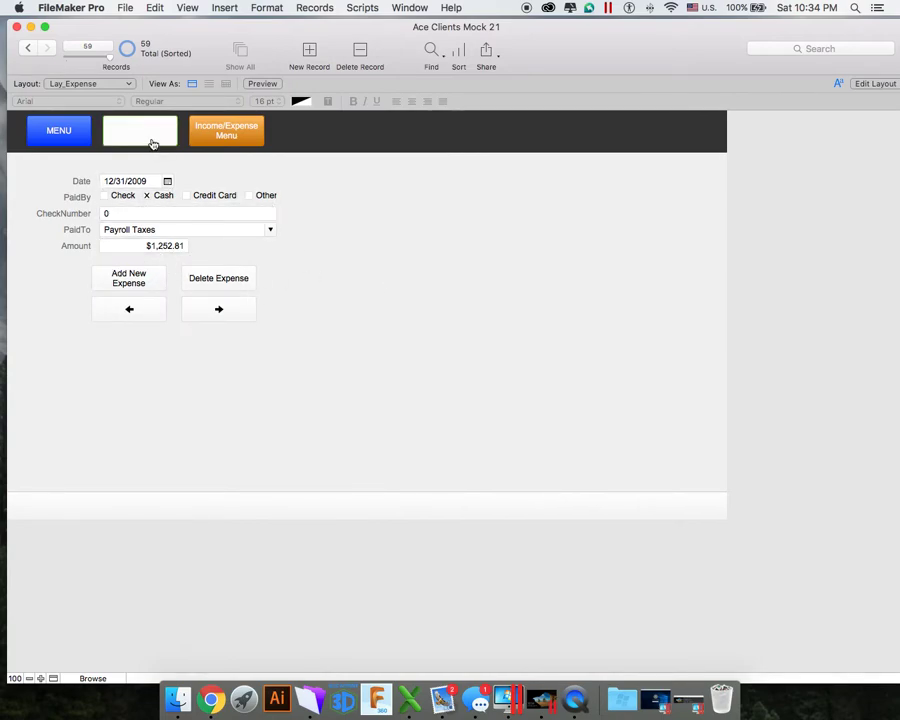
{"action": "scroll", "coordinate": [394, 287], "scroll_direction": "up", "scroll_amount": 5}
{"action": "scroll", "coordinate": [394, 287], "scroll_direction": "up", "scroll_amount": 8}
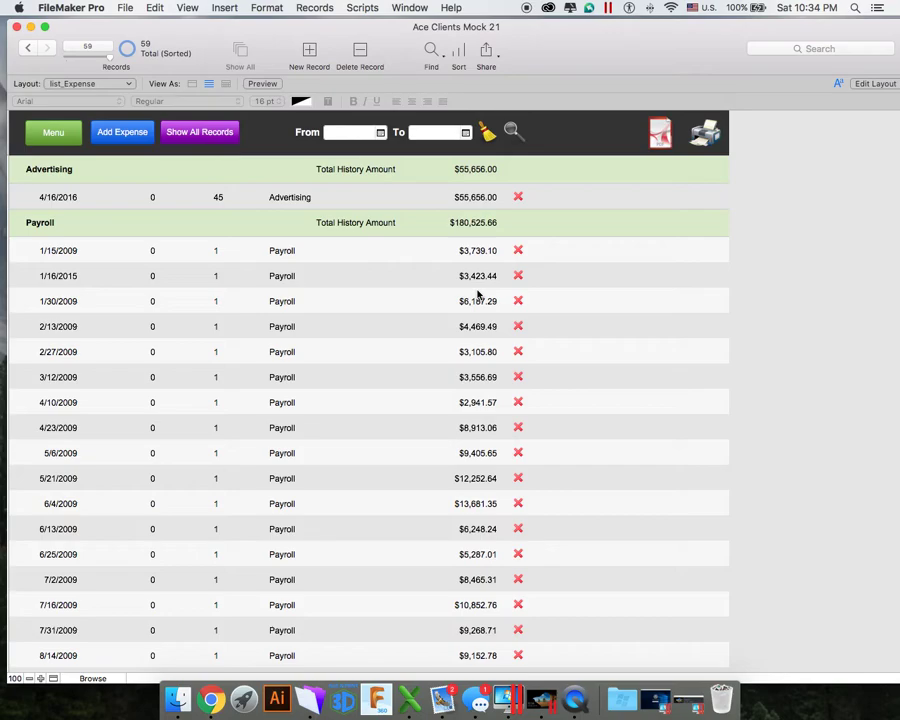
{"action": "scroll", "coordinate": [477, 294], "scroll_direction": "down", "scroll_amount": 15}
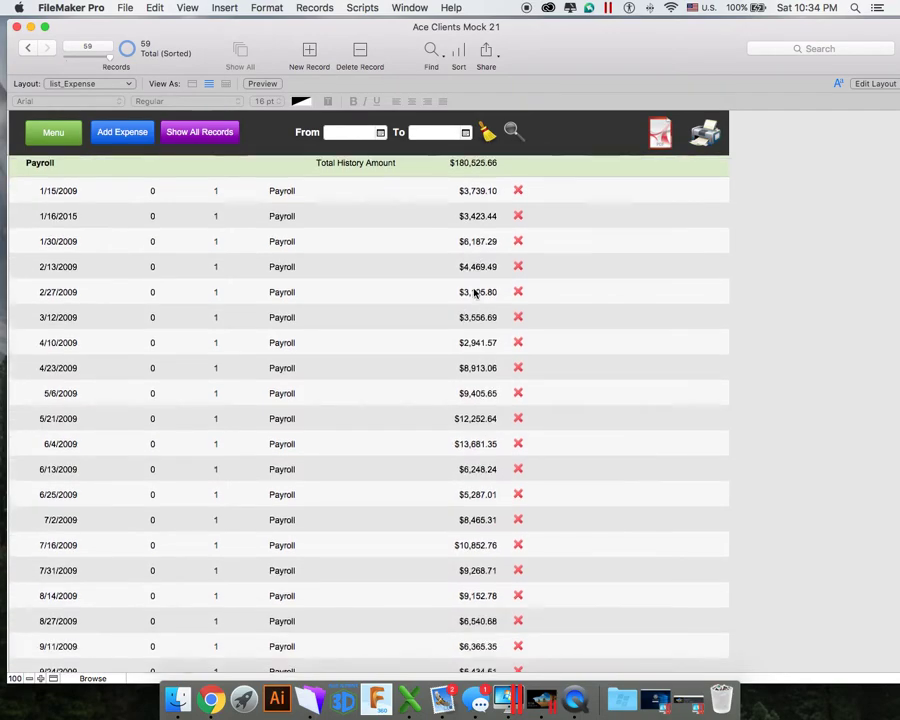
{"action": "scroll", "coordinate": [477, 287], "scroll_direction": "up", "scroll_amount": 15}
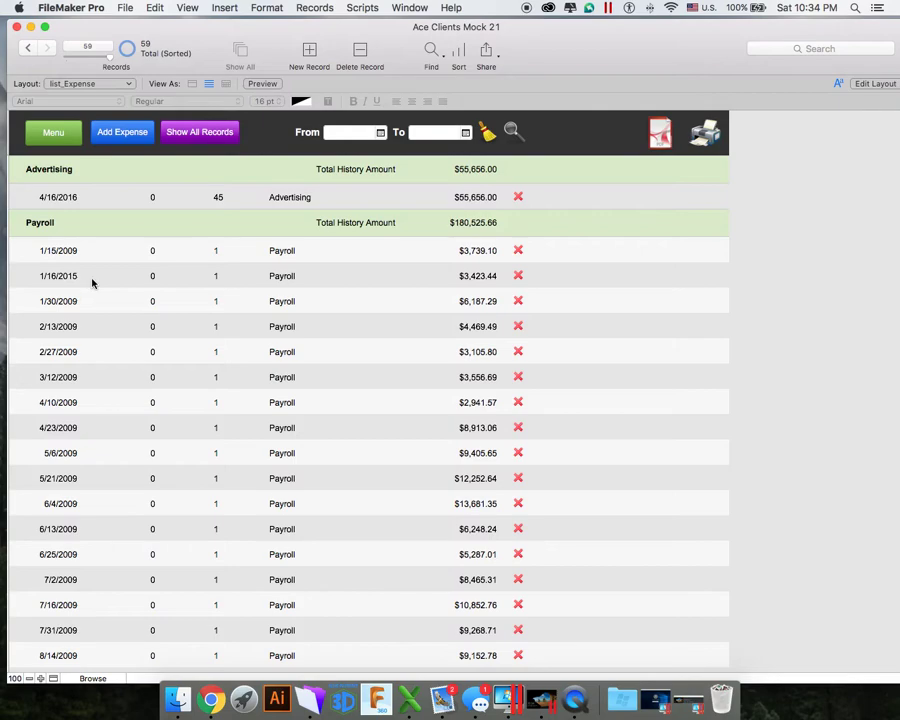
Set the From date of the expense search range to 1/1/2009
{"action": "left_click", "coordinate": [380, 132]}
{"action": "left_click", "coordinate": [428, 157]}
{"action": "left_click", "coordinate": [428, 157]}
{"action": "left_click", "coordinate": [428, 157]}
{"action": "left_click", "coordinate": [428, 157]}
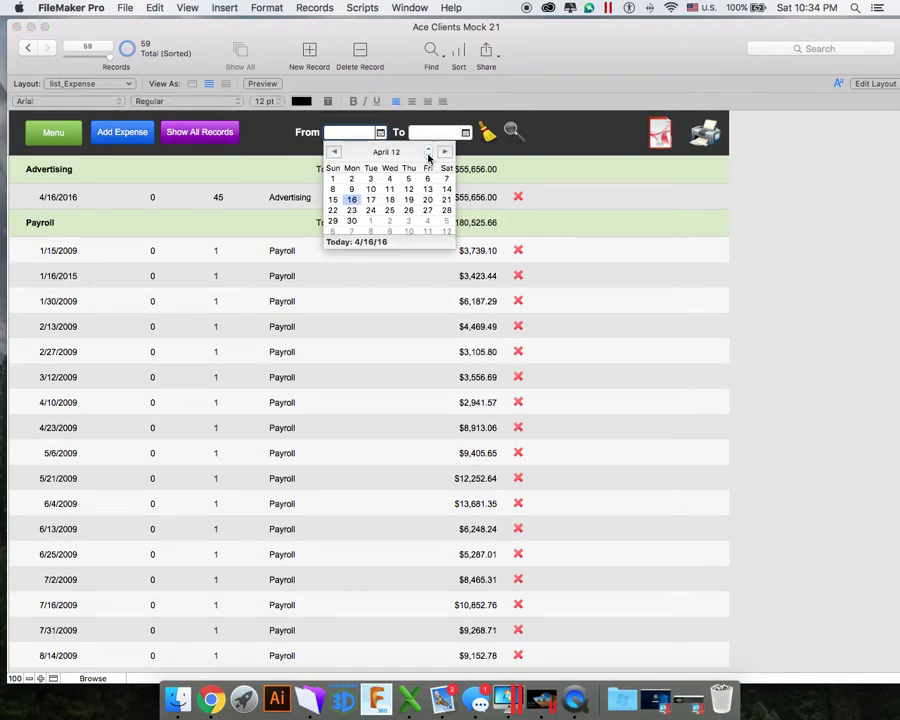
{"action": "left_click", "coordinate": [428, 157]}
{"action": "left_click", "coordinate": [428, 157]}
{"action": "left_click", "coordinate": [428, 157]}
{"action": "left_click", "coordinate": [428, 157]}
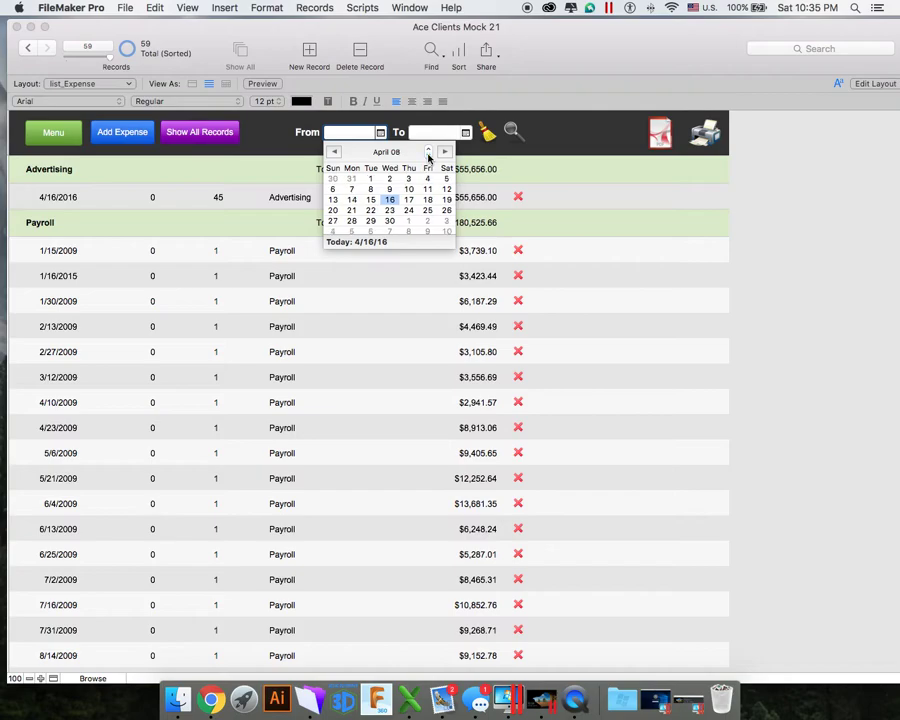
{"action": "left_click", "coordinate": [333, 152]}
{"action": "left_click", "coordinate": [333, 152]}
{"action": "left_click", "coordinate": [333, 152]}
{"action": "left_click", "coordinate": [333, 152]}
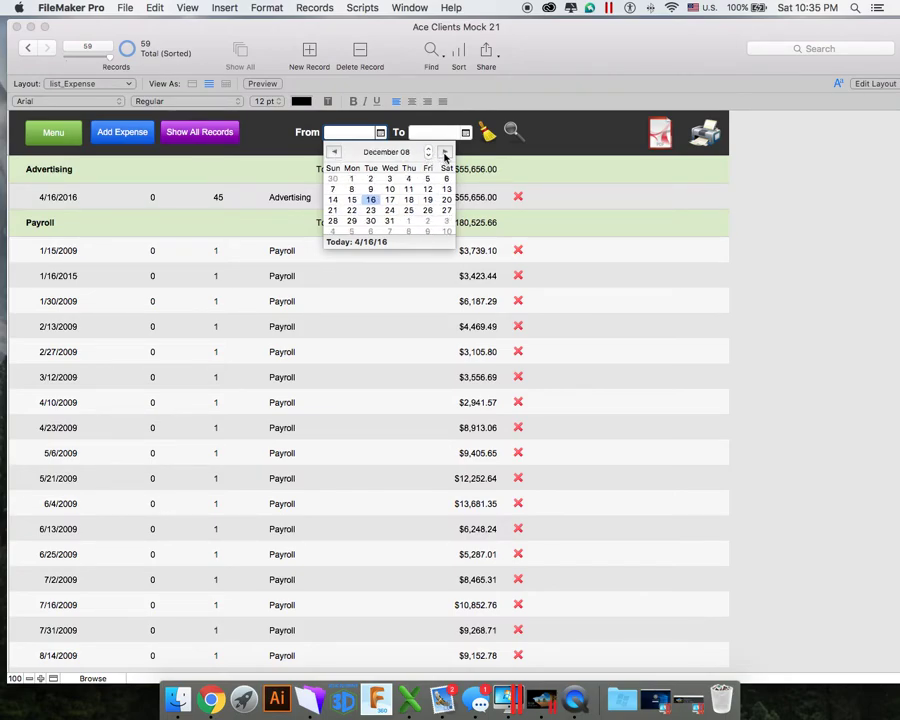
{"action": "left_click", "coordinate": [444, 152]}
{"action": "left_click", "coordinate": [400, 181]}
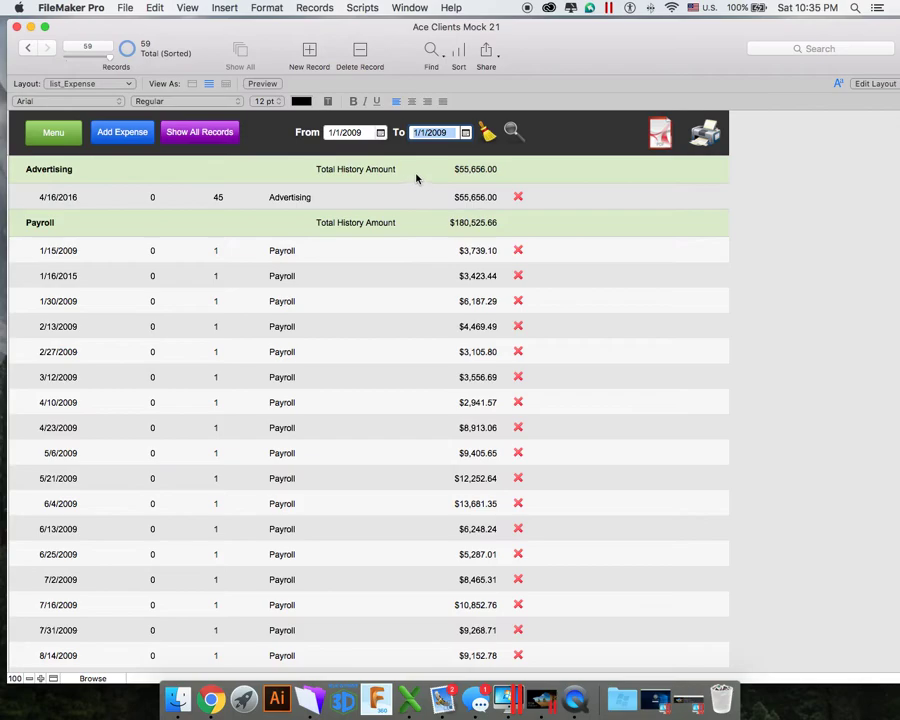
Set the To date of the expense search range to 12/31/2009
{"action": "left_click", "coordinate": [467, 133]}
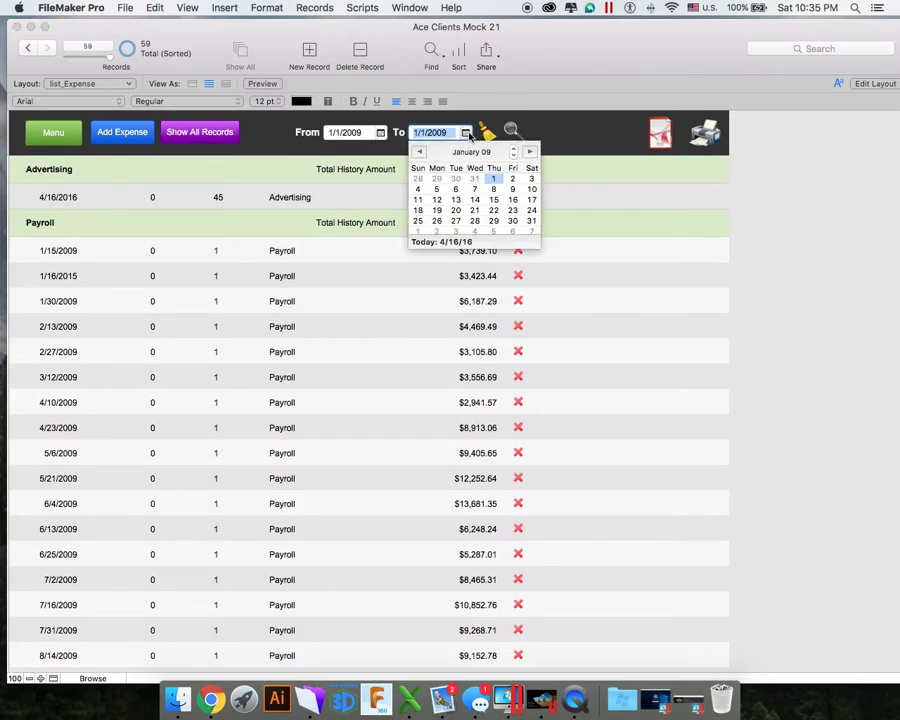
{"action": "double_click", "coordinate": [530, 152]}
{"action": "double_click", "coordinate": [530, 152]}
{"action": "left_click", "coordinate": [530, 152]}
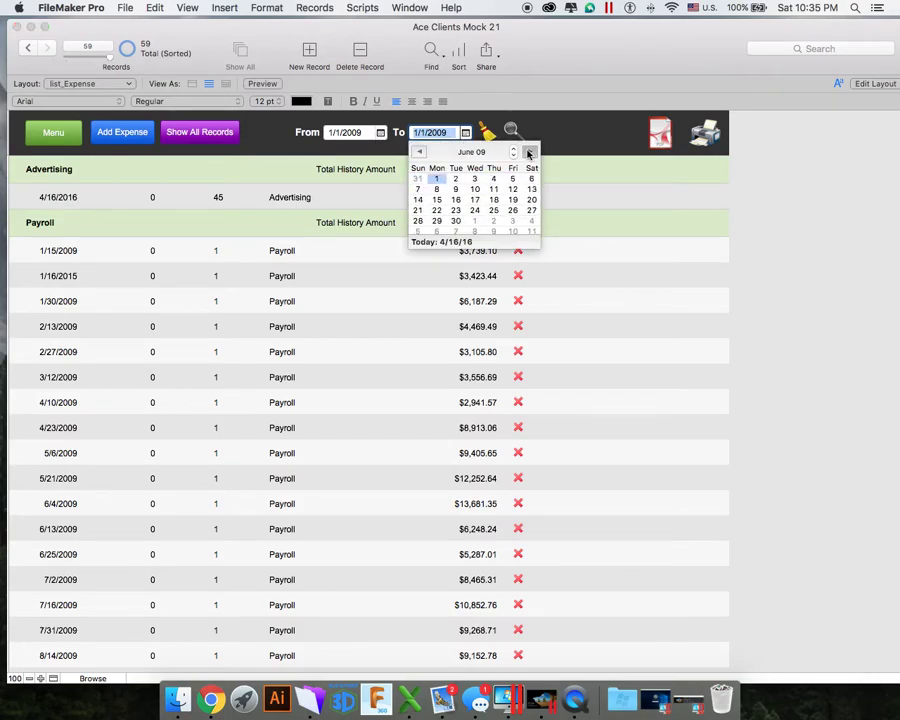
{"action": "double_click", "coordinate": [530, 152]}
{"action": "left_click", "coordinate": [530, 152]}
{"action": "double_click", "coordinate": [530, 152]}
{"action": "double_click", "coordinate": [530, 152]}
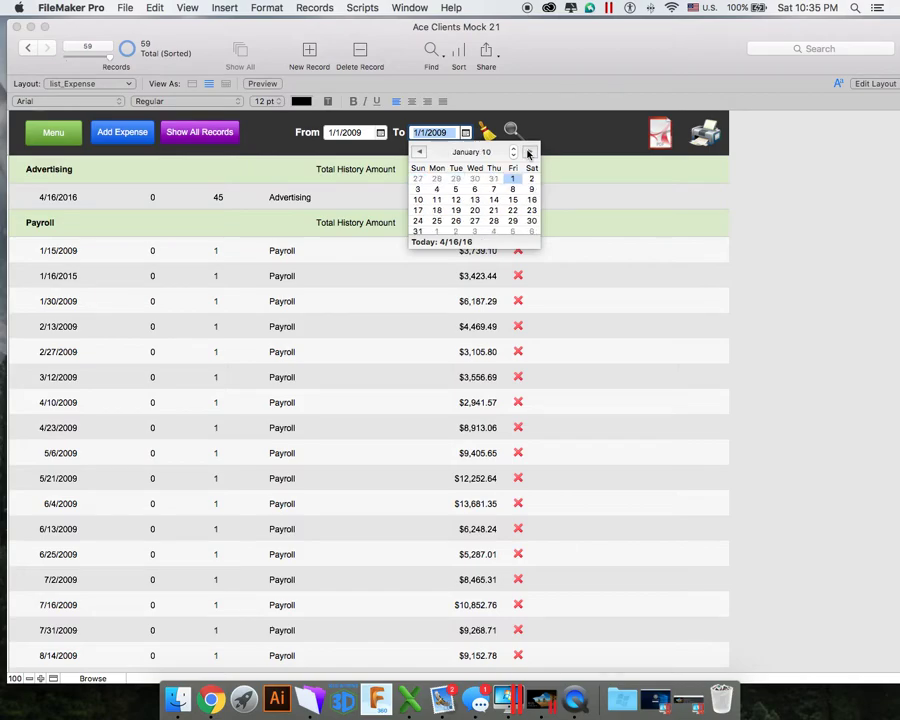
{"action": "left_click", "coordinate": [420, 152]}
{"action": "left_click", "coordinate": [494, 222]}
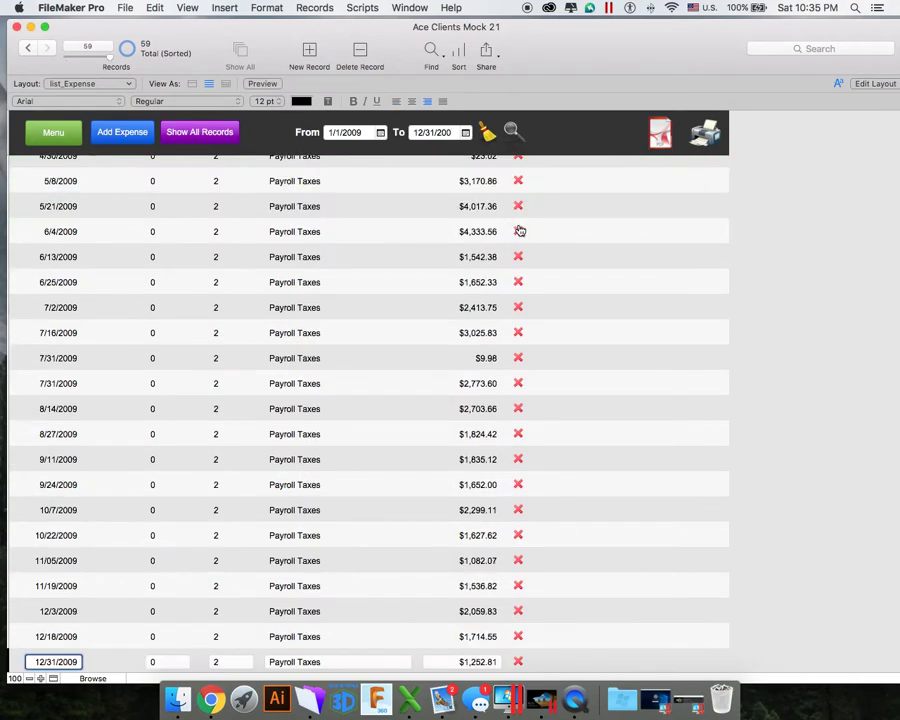
Find the expenses within the entered date range and look through the matching records
{"action": "scroll", "coordinate": [513, 231], "scroll_direction": "up", "scroll_amount": 15}
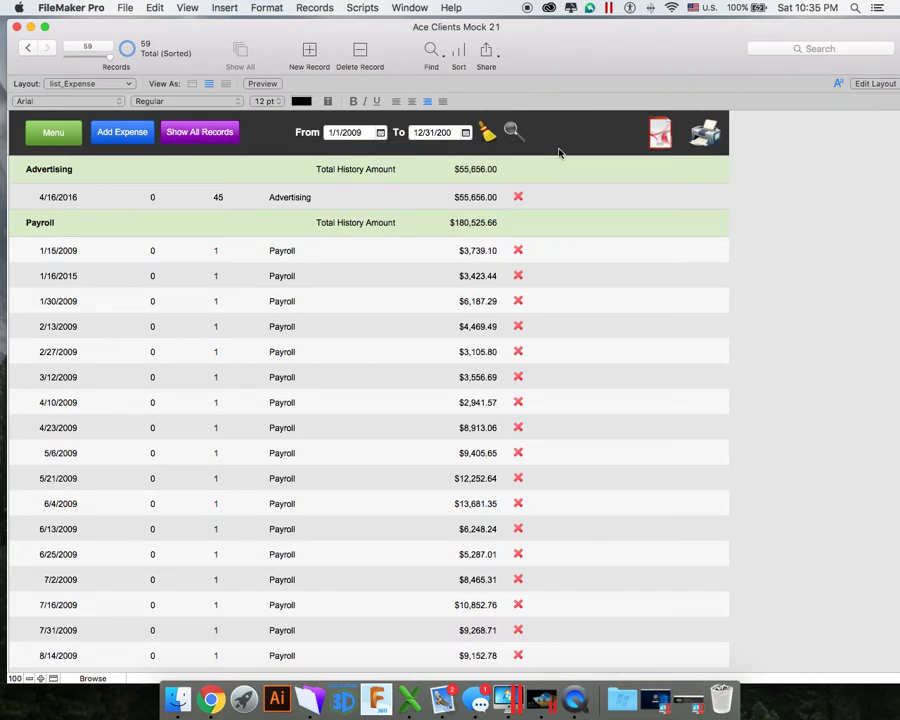
{"action": "left_click", "coordinate": [513, 131]}
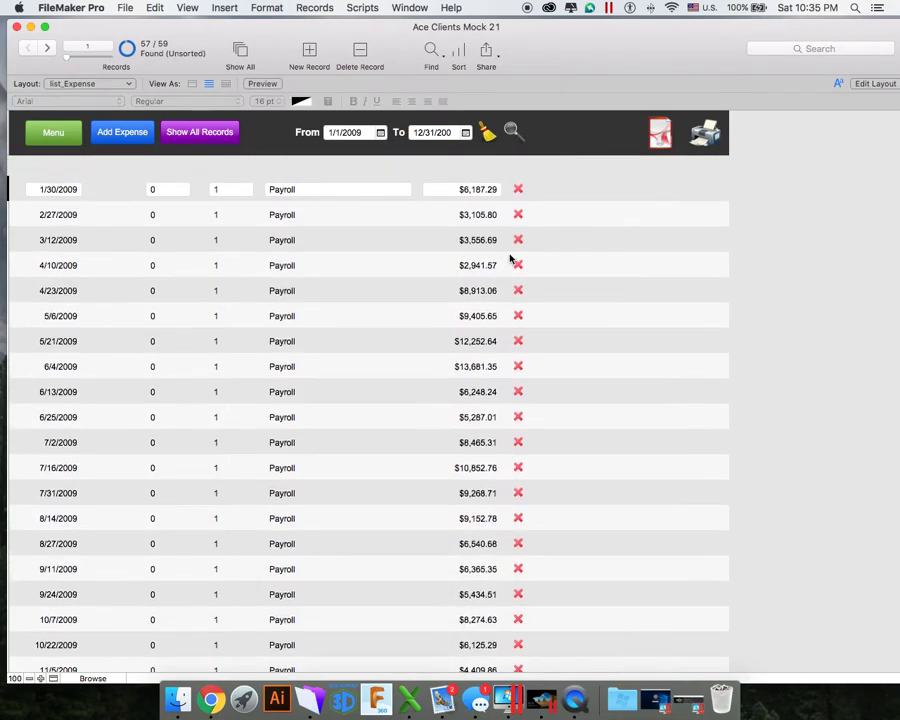
{"action": "scroll", "coordinate": [510, 260], "scroll_direction": "down", "scroll_amount": 1}
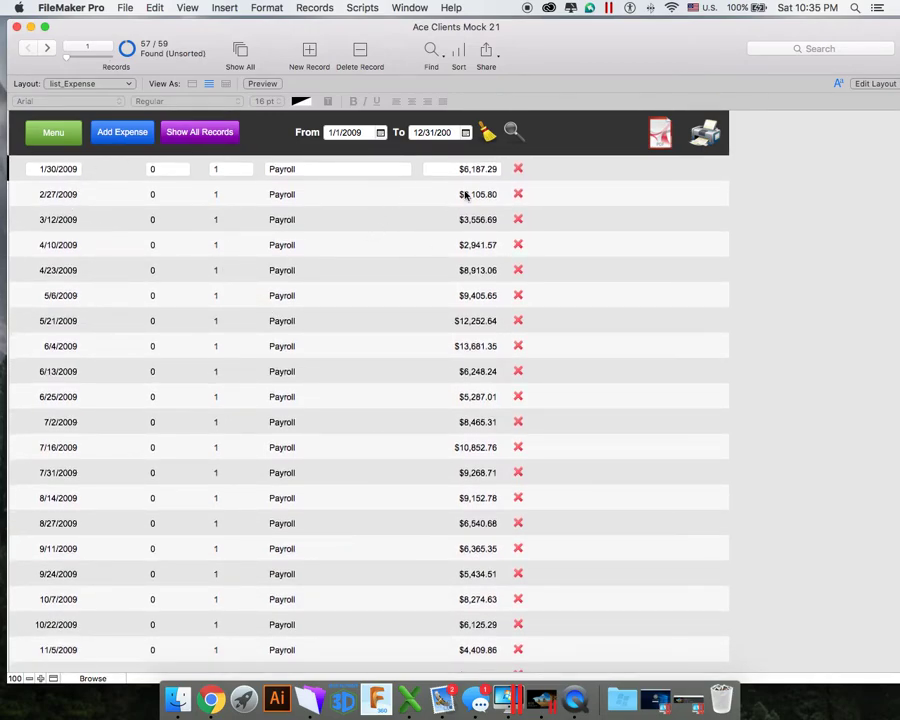
{"action": "scroll", "coordinate": [180, 190], "scroll_direction": "down", "scroll_amount": 5}
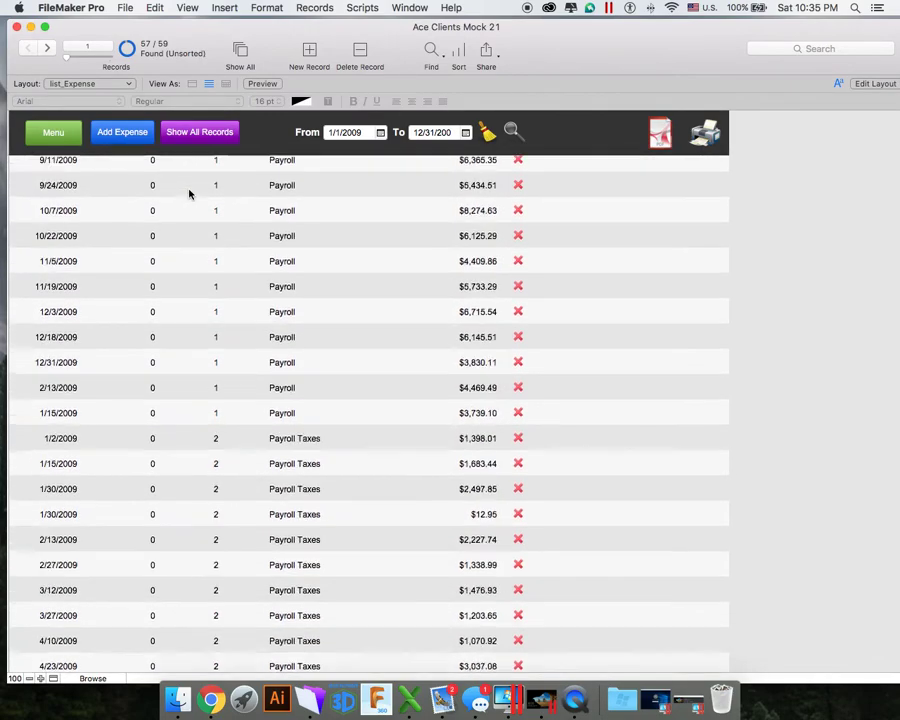
{"action": "scroll", "coordinate": [240, 340], "scroll_direction": "down", "scroll_amount": 7}
{"action": "scroll", "coordinate": [247, 328], "scroll_direction": "up", "scroll_amount": 12}
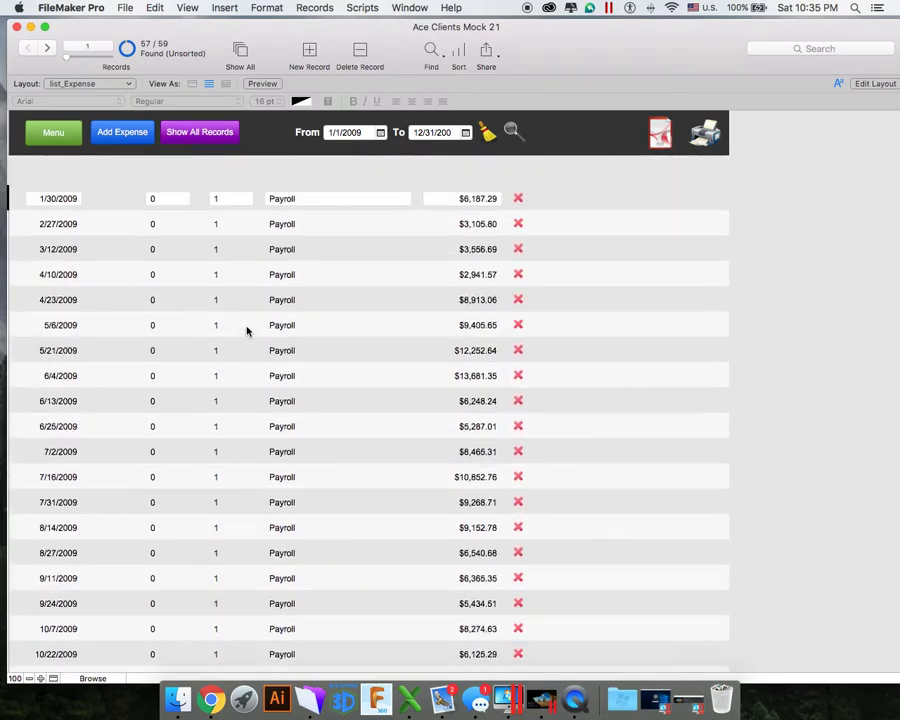
Sort the found expenses by account name, month, day and year in ascending order
{"action": "scroll", "coordinate": [235, 280], "scroll_direction": "down", "scroll_amount": 1}
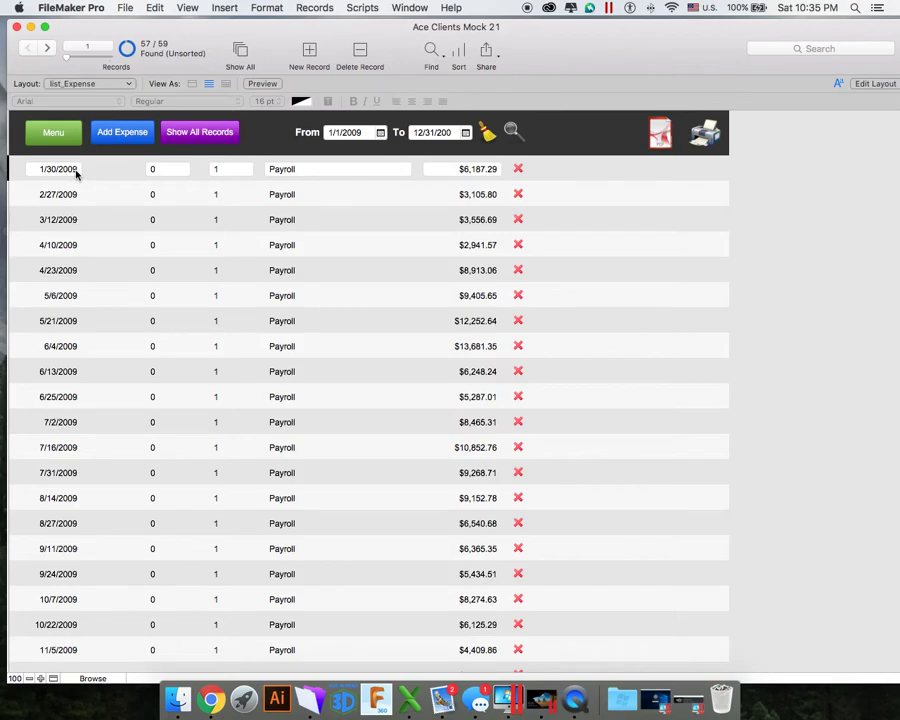
{"action": "left_click", "coordinate": [449, 58]}
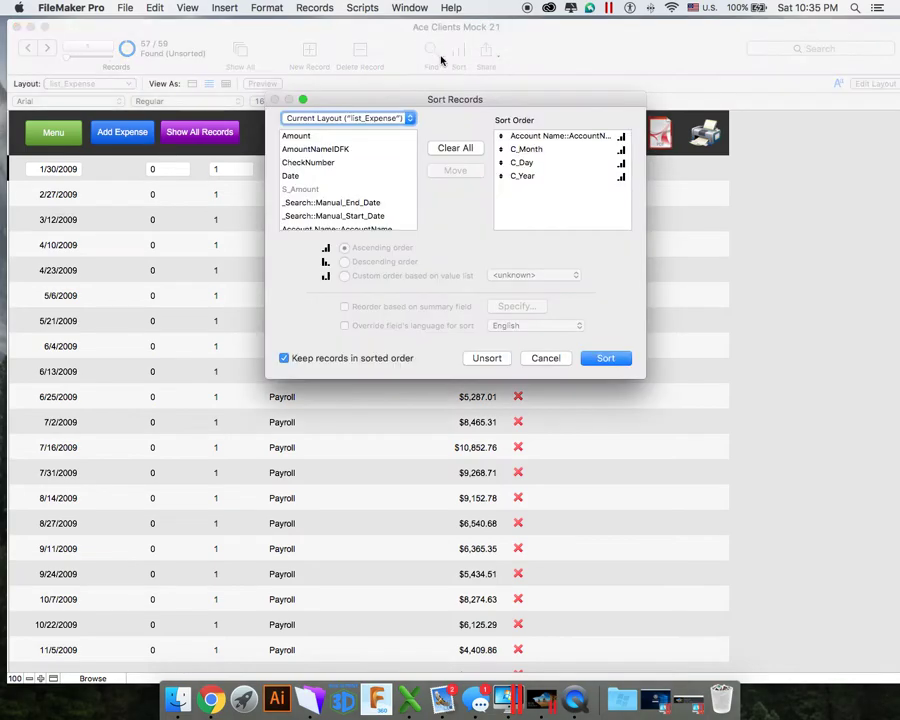
{"action": "left_click", "coordinate": [541, 139]}
{"action": "left_click", "coordinate": [526, 148]}
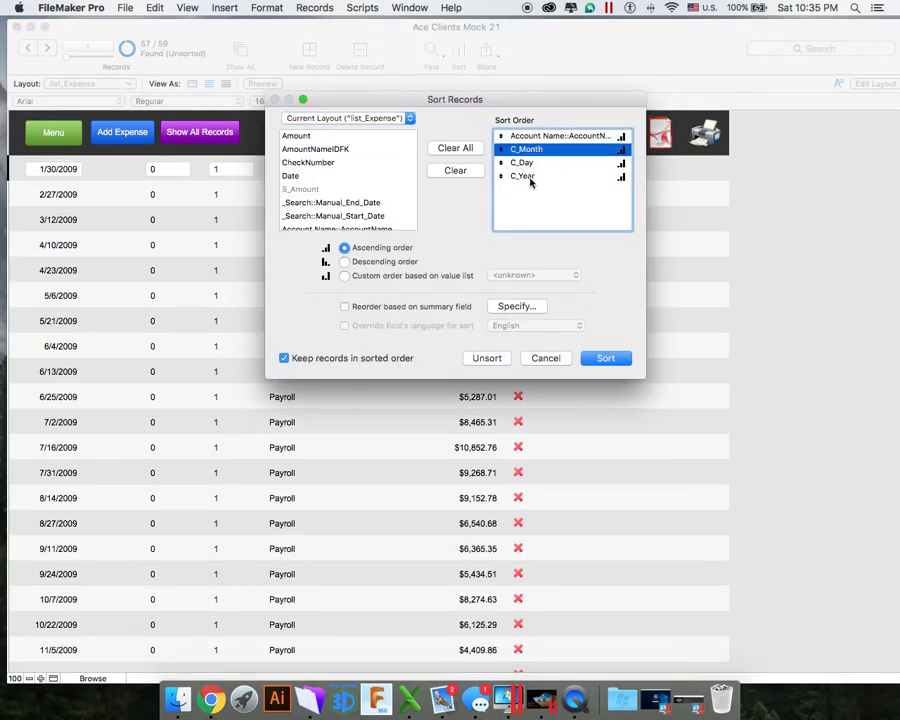
{"action": "left_click", "coordinate": [530, 178]}
{"action": "left_click", "coordinate": [600, 358]}
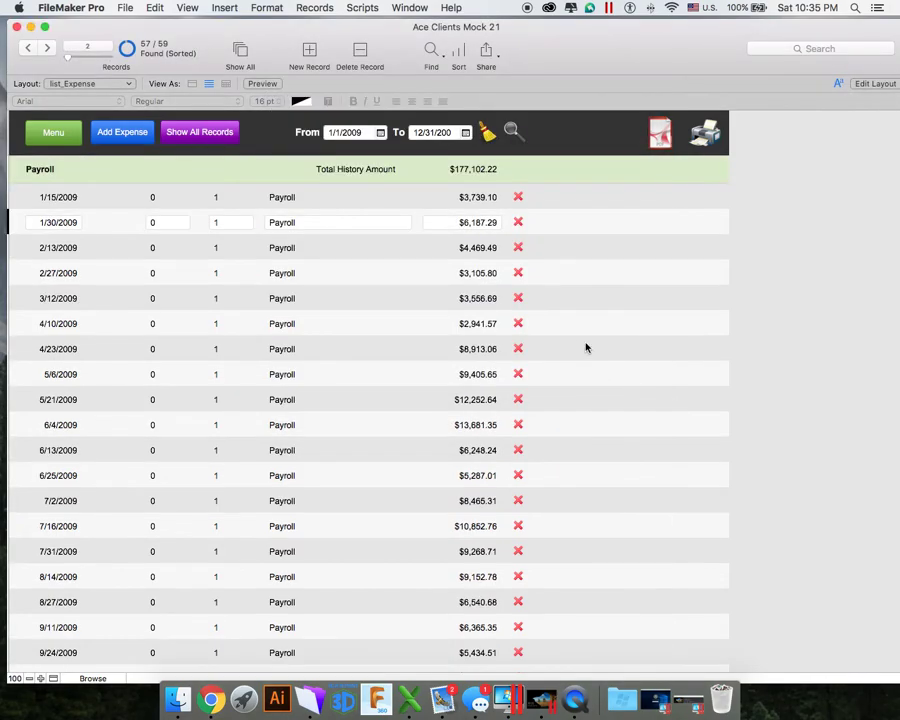
Examine the sorted Payroll and Payroll Taxes entries, checking the date order within each account
{"action": "scroll", "coordinate": [440, 216], "scroll_direction": "down", "scroll_amount": 1}
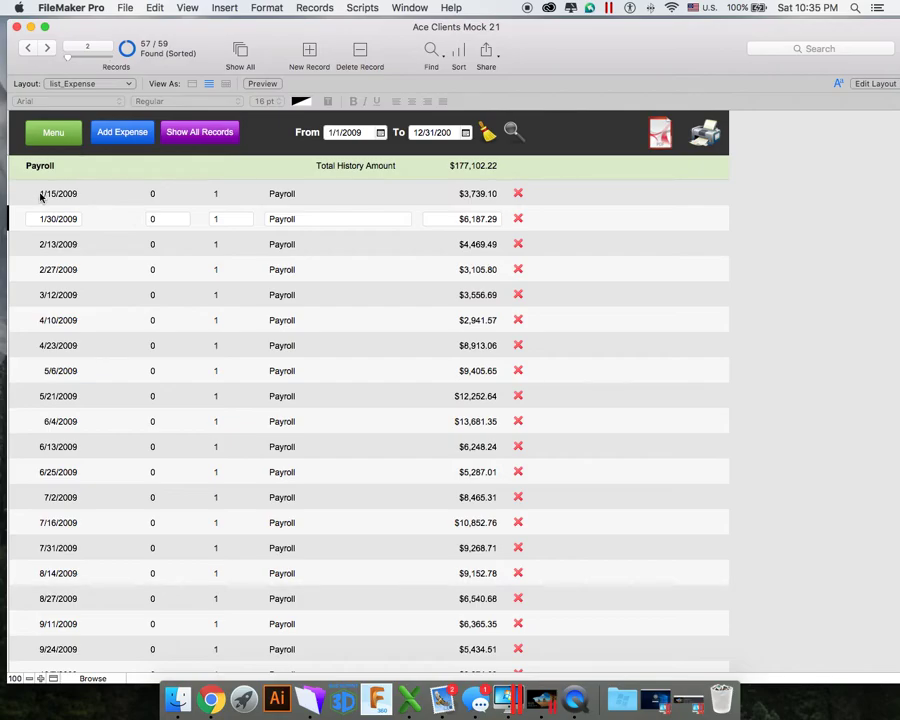
{"action": "scroll", "coordinate": [74, 208], "scroll_direction": "down", "scroll_amount": 10}
{"action": "scroll", "coordinate": [114, 226], "scroll_direction": "up", "scroll_amount": 3}
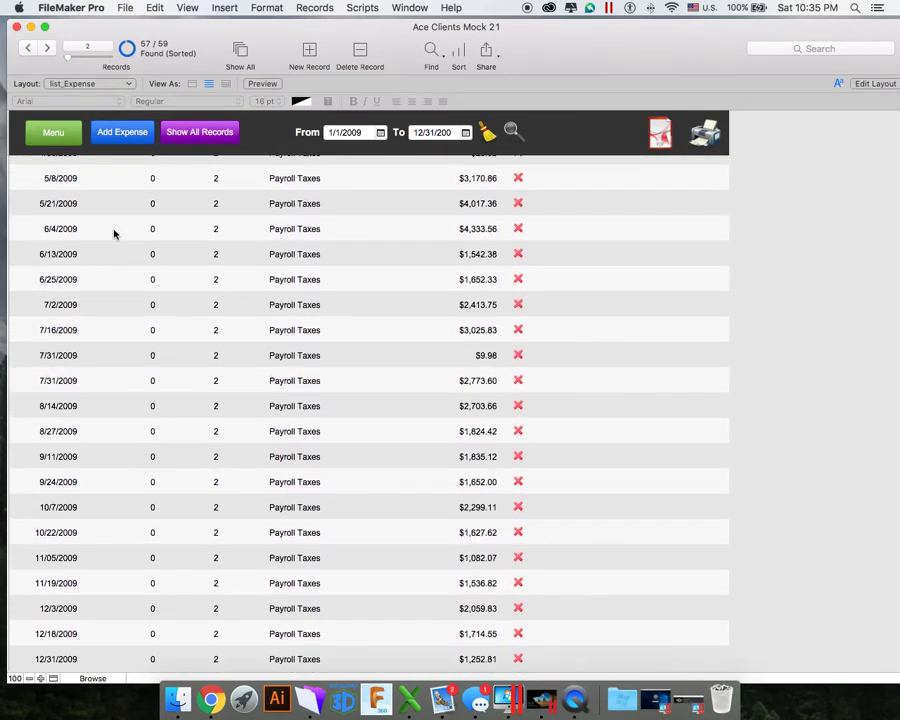
{"action": "scroll", "coordinate": [116, 240], "scroll_direction": "up", "scroll_amount": 6}
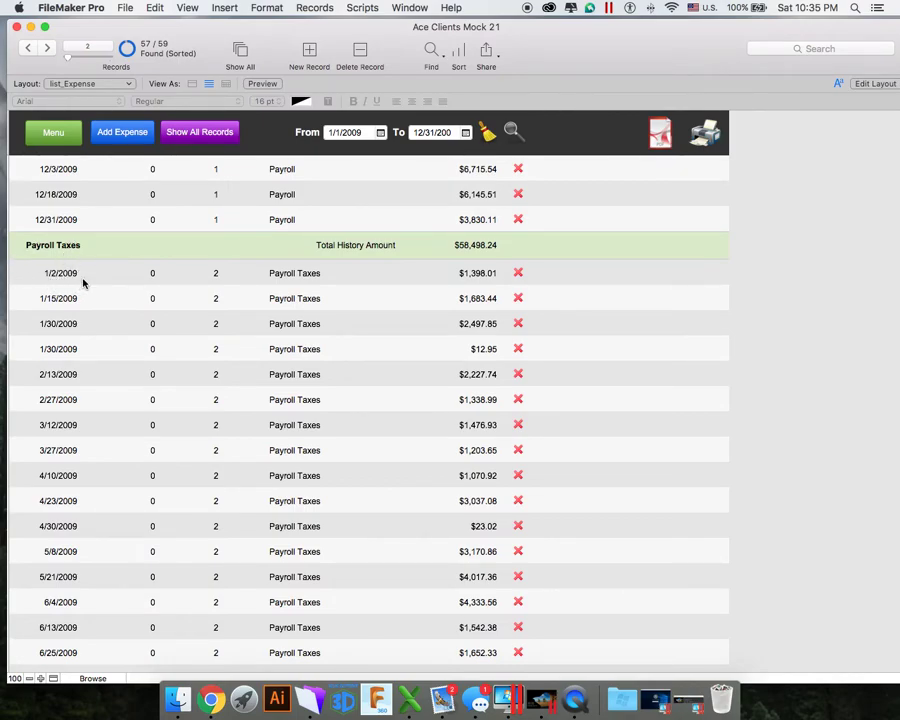
{"action": "scroll", "coordinate": [83, 283], "scroll_direction": "down", "scroll_amount": 8}
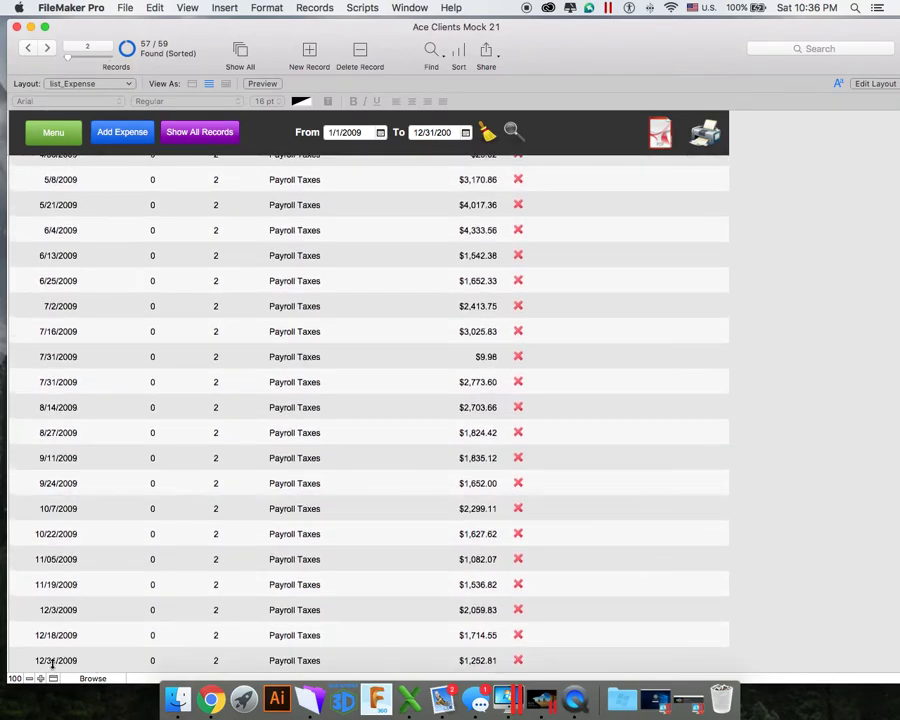
{"action": "scroll", "coordinate": [122, 488], "scroll_direction": "up", "scroll_amount": 15}
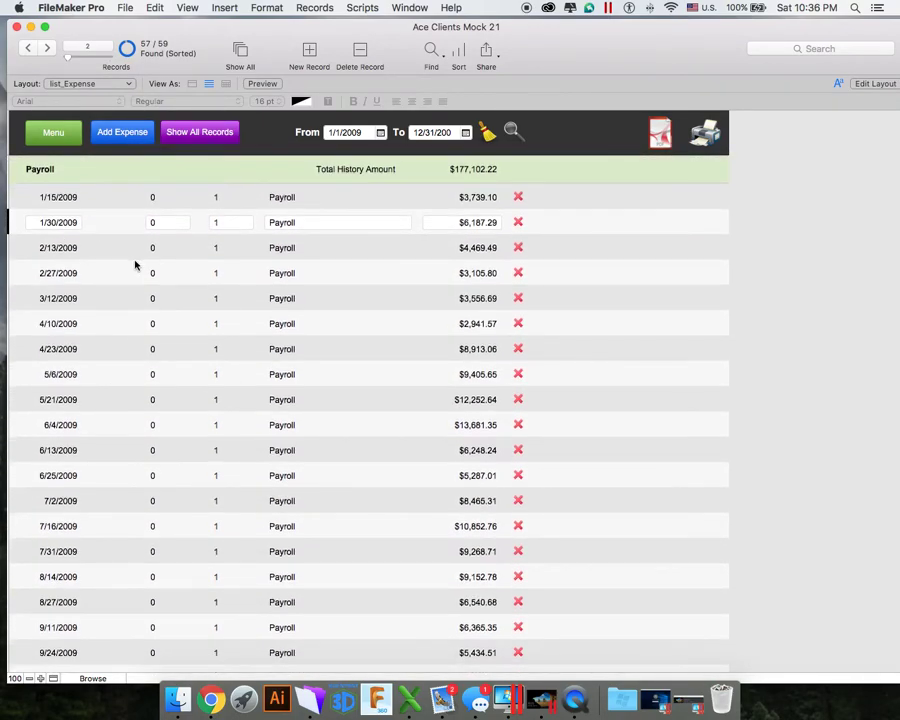
{"action": "scroll", "coordinate": [135, 265], "scroll_direction": "down", "scroll_amount": 10}
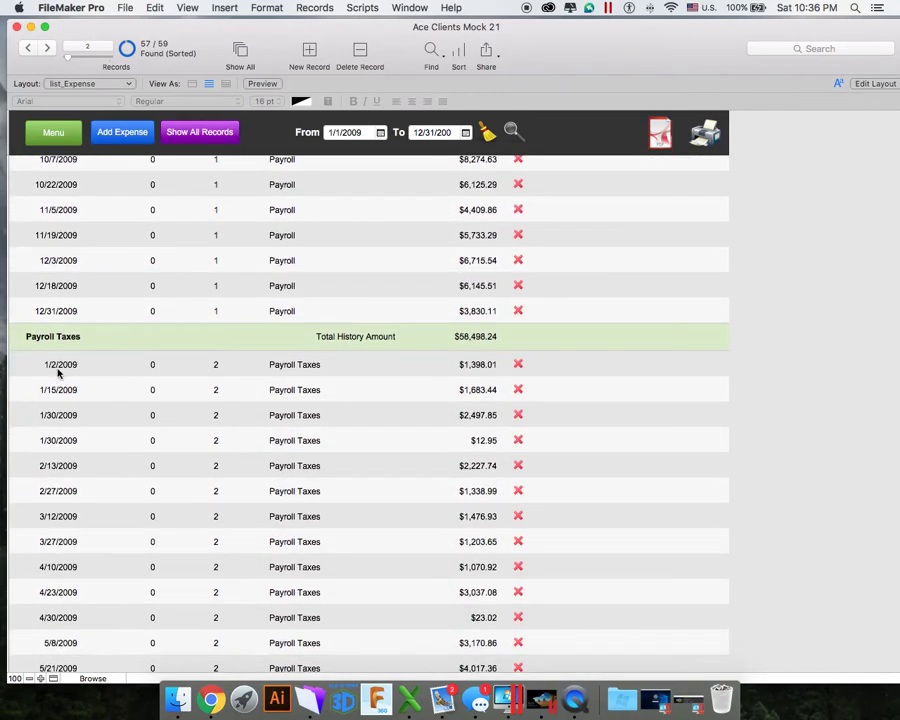
{"action": "scroll", "coordinate": [603, 350], "scroll_direction": "down", "scroll_amount": 10}
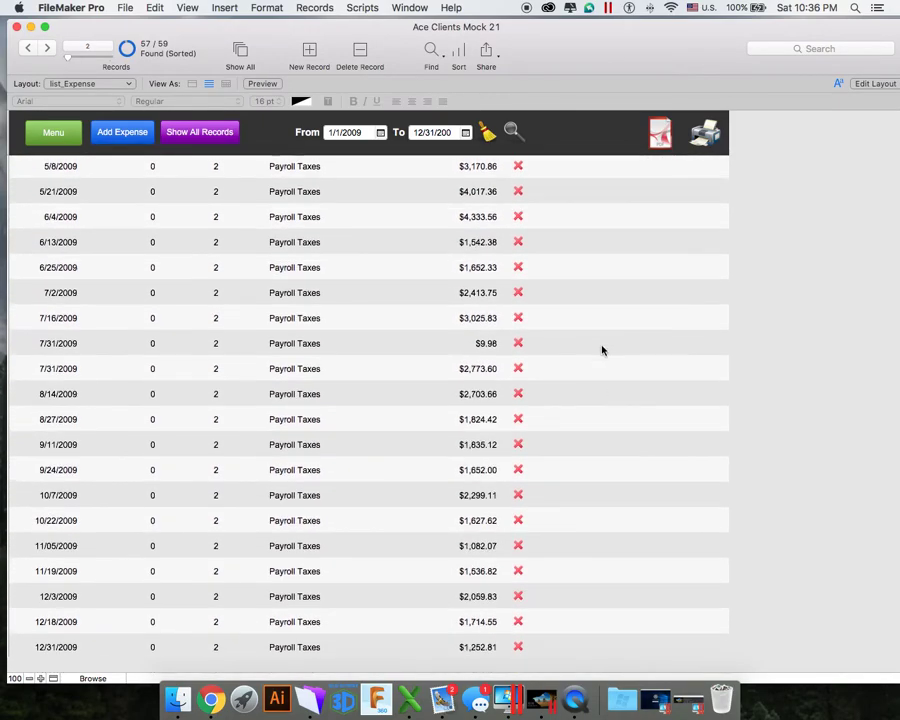
{"action": "scroll", "coordinate": [246, 360], "scroll_direction": "up", "scroll_amount": 15}
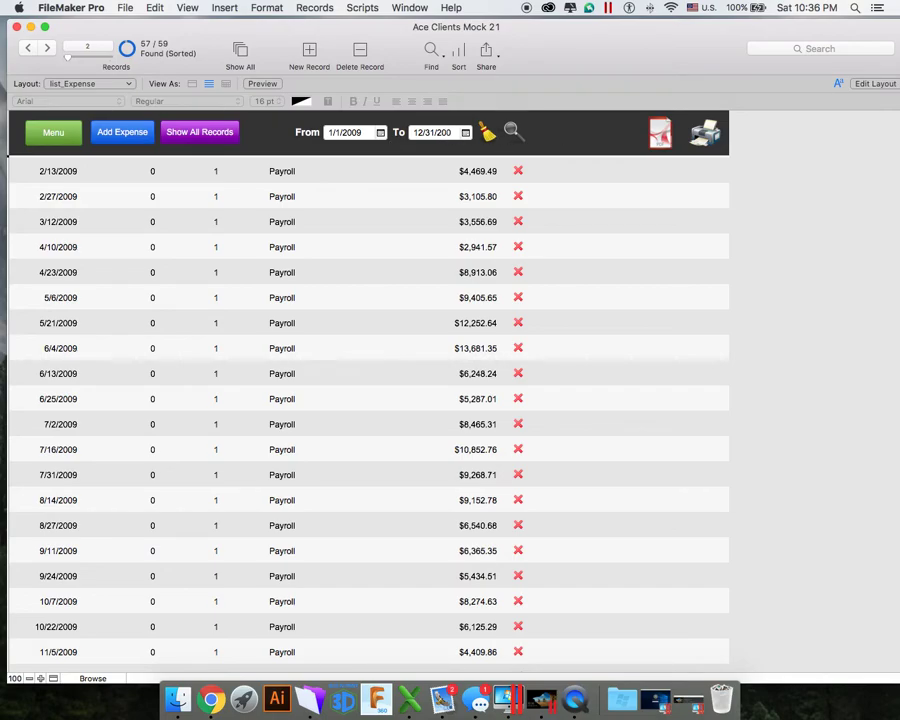
Edit the list_Expense layout, moving the broom and magnifying glass icons right and widening the To date field to about 1.57 in
{"action": "left_click", "coordinate": [873, 83]}
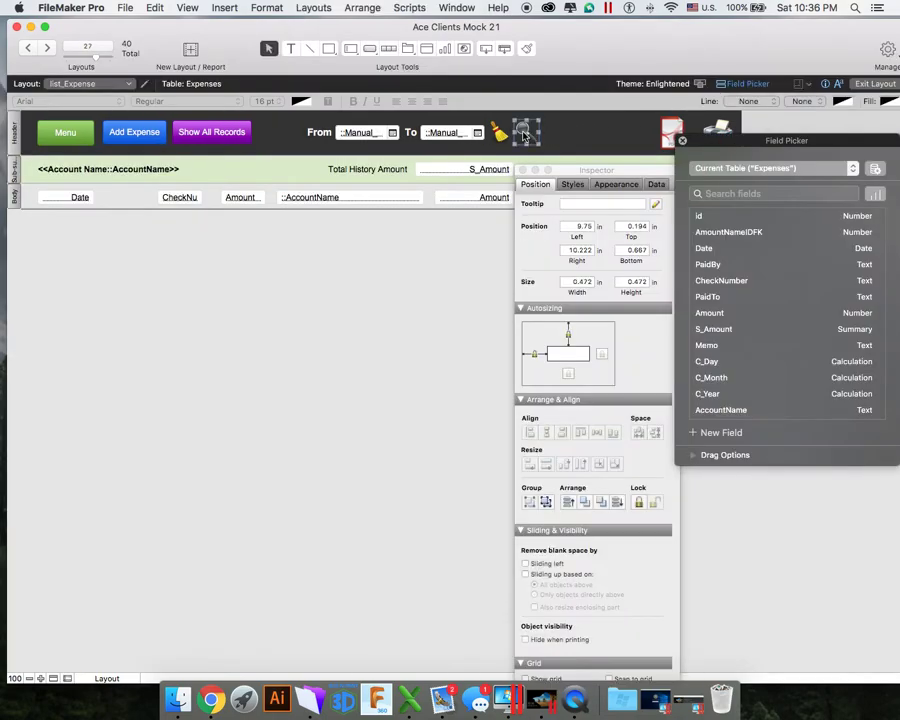
{"action": "left_click", "coordinate": [500, 134], "text": "shift"}
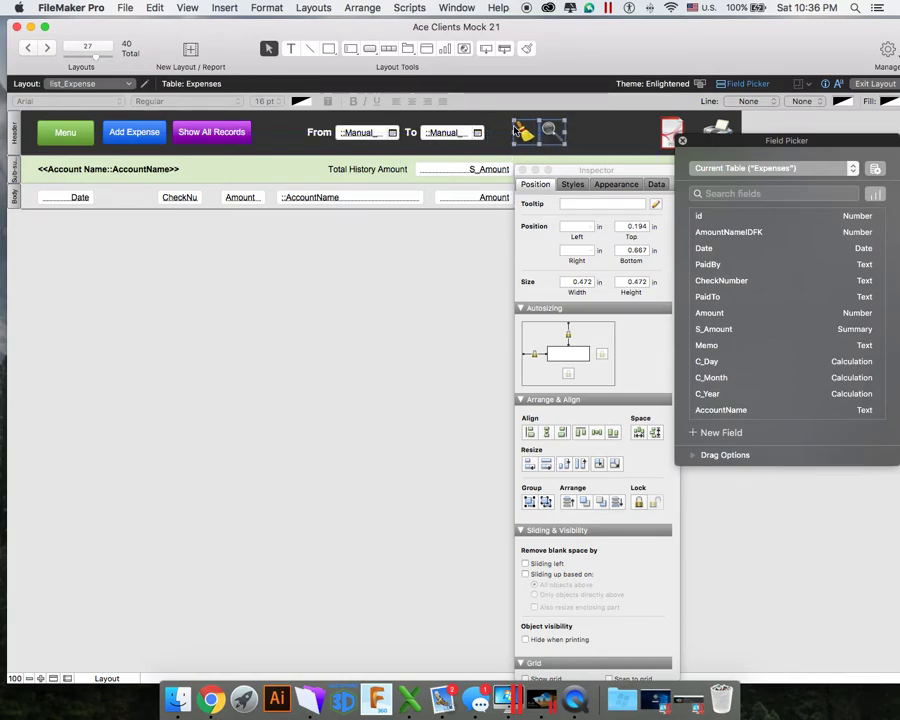
{"action": "left_click", "coordinate": [493, 122]}
{"action": "left_click", "coordinate": [478, 132]}
{"action": "left_click_drag", "start_coordinate": [484, 133], "coordinate": [497, 133]}
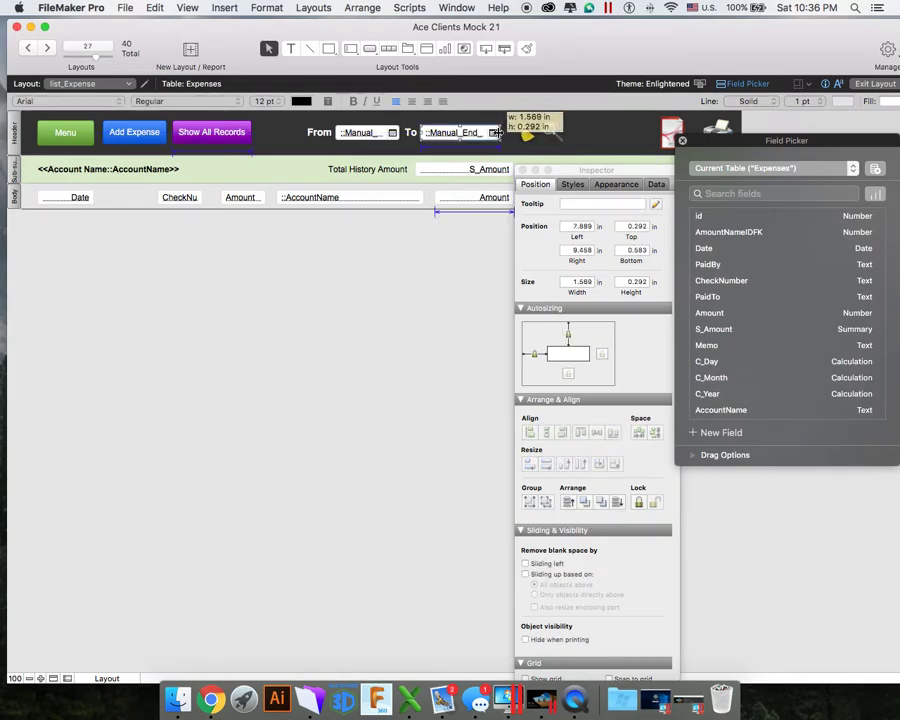
Move the From label and its date field slightly left in the layout header
{"action": "left_click", "coordinate": [400, 140]}
{"action": "left_click", "coordinate": [318, 132]}
{"action": "left_click", "coordinate": [365, 138], "text": "shift"}
{"action": "left_click_drag", "start_coordinate": [365, 138], "coordinate": [349, 133]}
{"action": "left_click", "coordinate": [410, 130]}
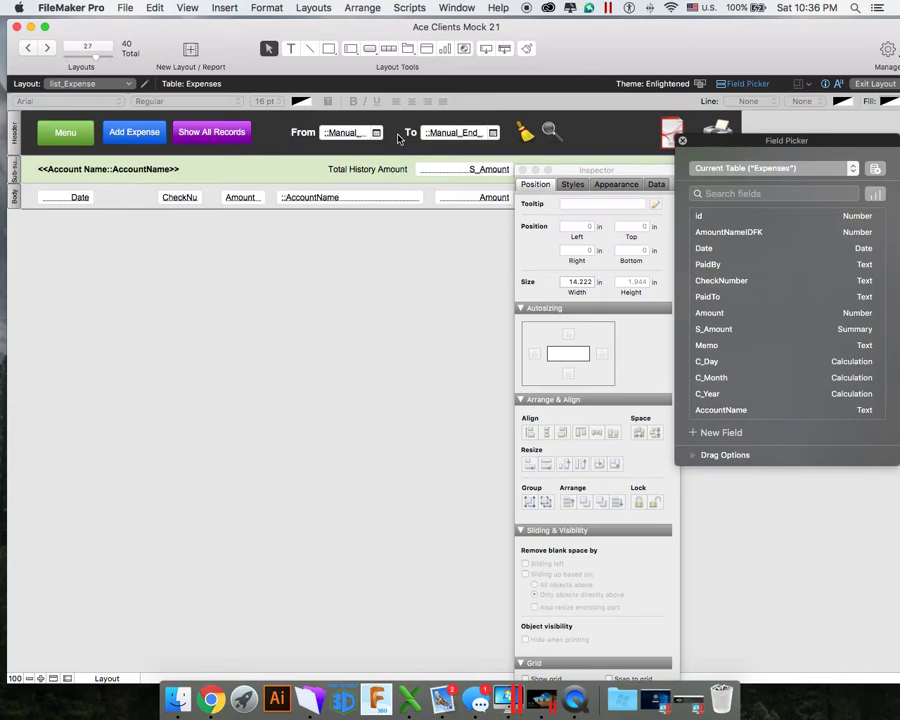
Resize the From date field to the same 1.569 in width as the To date field
{"action": "left_click", "coordinate": [350, 133]}
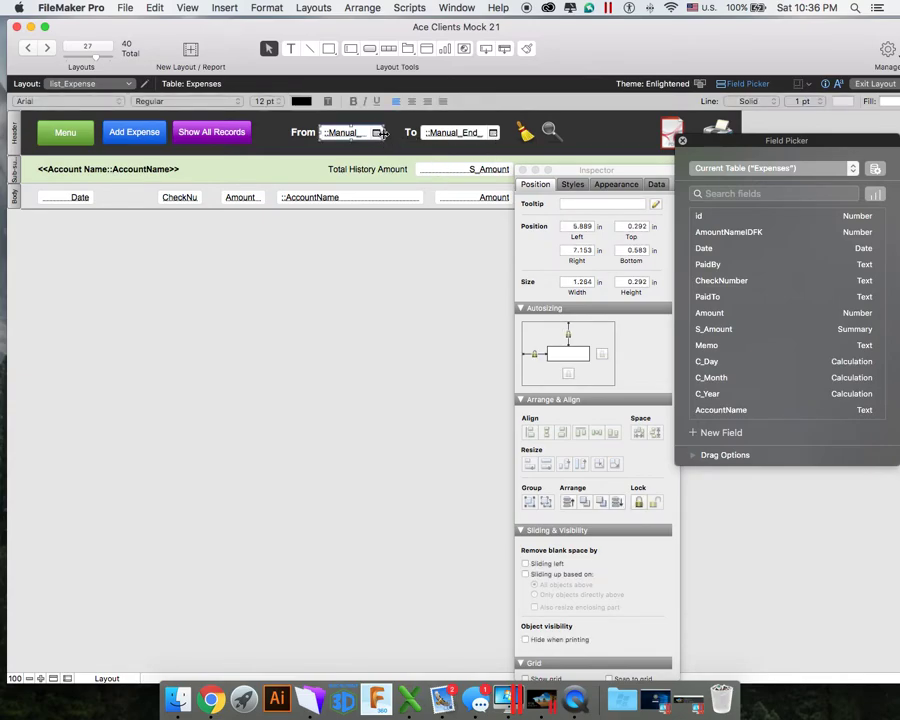
{"action": "mouse_move", "coordinate": [383, 133]}
{"action": "left_mouse_down"}
{"action": "mouse_move", "coordinate": [399, 133]}
{"action": "mouse_move", "coordinate": [376, 134]}
{"action": "left_mouse_up"}
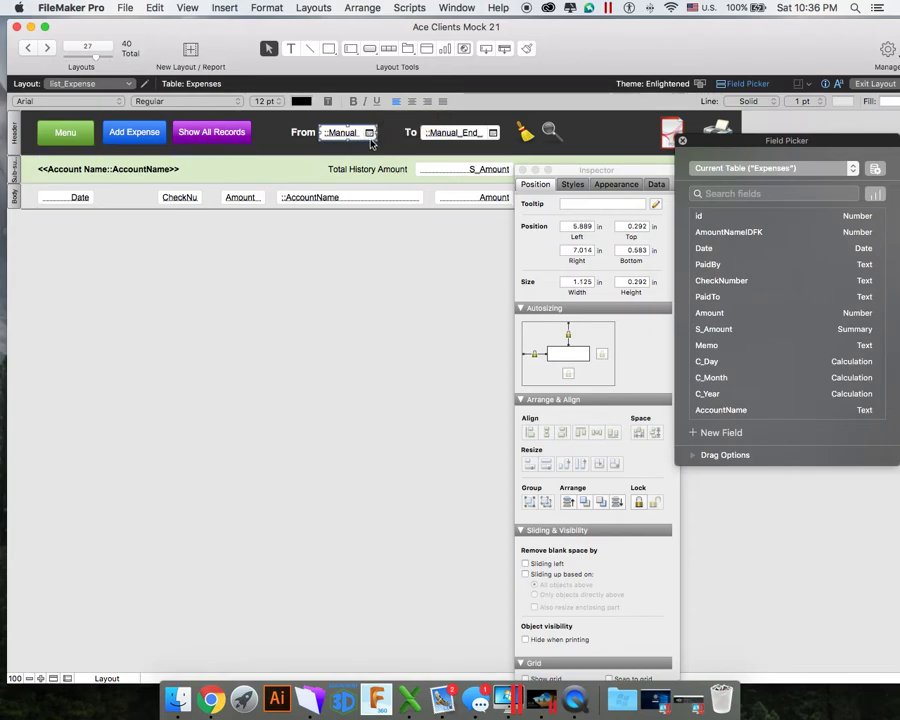
{"action": "left_click", "coordinate": [462, 135], "text": "shift"}
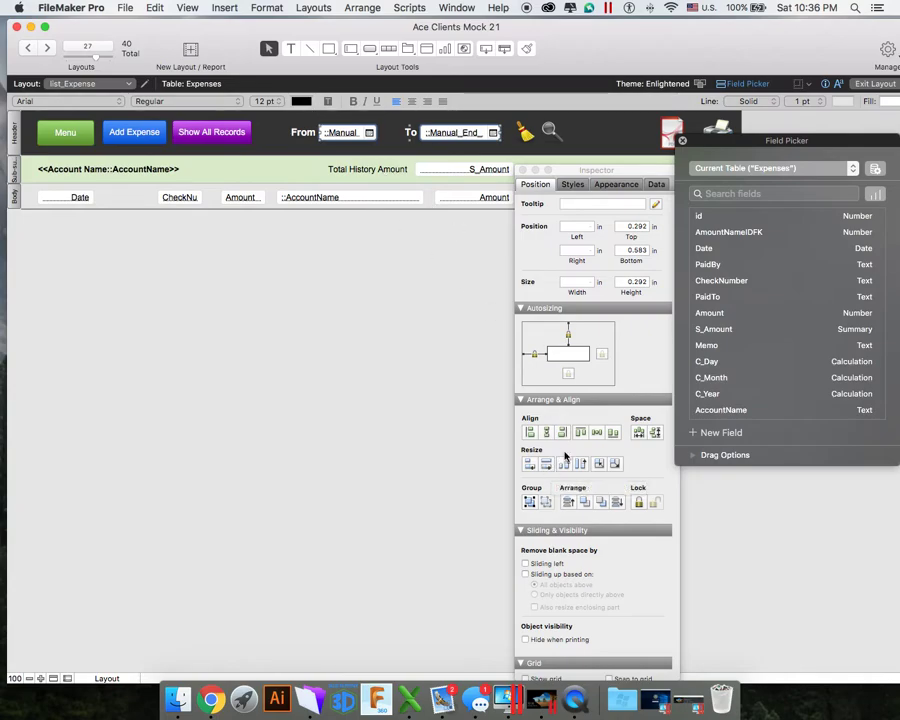
{"action": "left_click", "coordinate": [547, 465]}
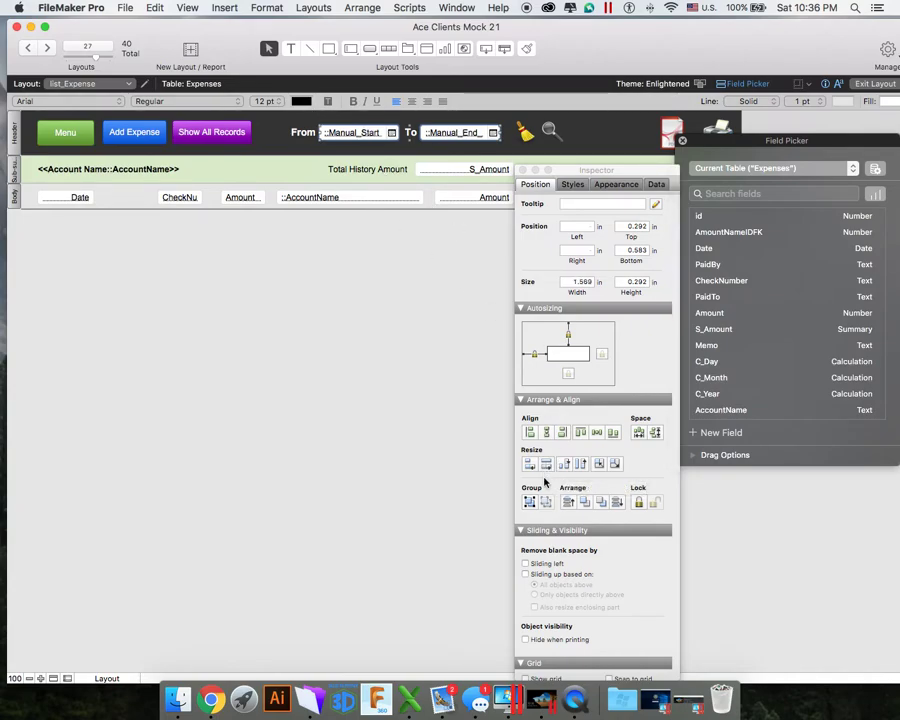
Distribute the From and To labels, their date fields and the two search icons evenly across horizontally
{"action": "left_click", "coordinate": [568, 138]}
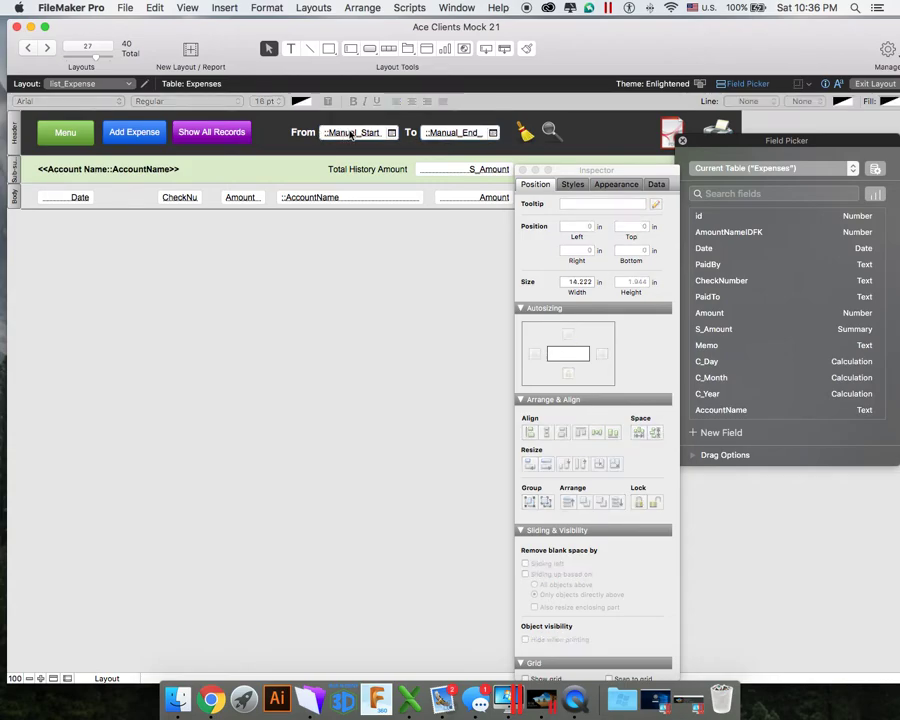
{"action": "left_click_drag", "start_coordinate": [568, 138], "coordinate": [284, 120]}
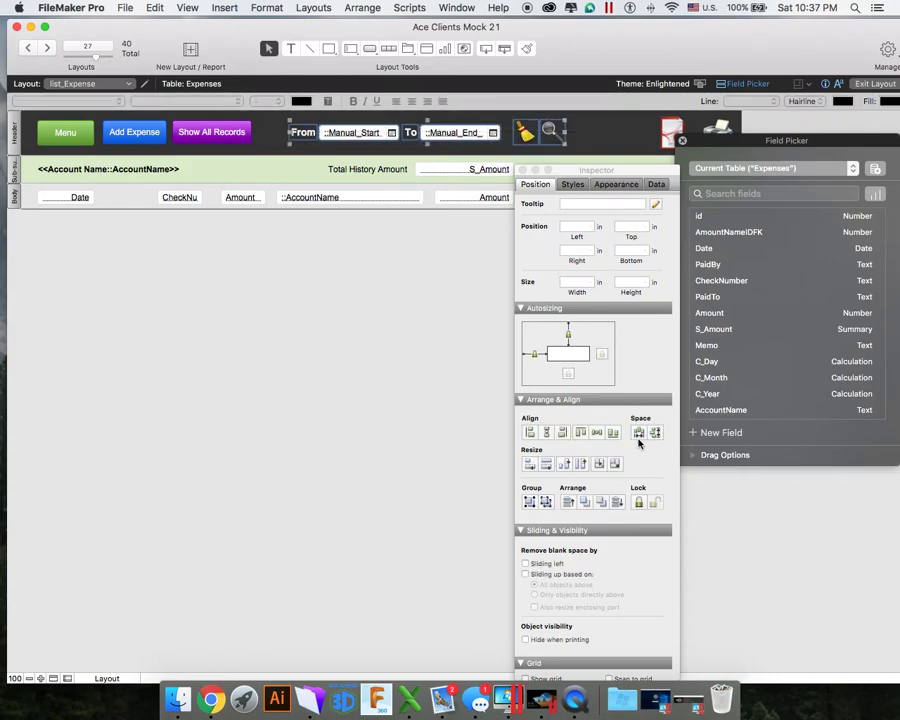
{"action": "left_click", "coordinate": [638, 434]}
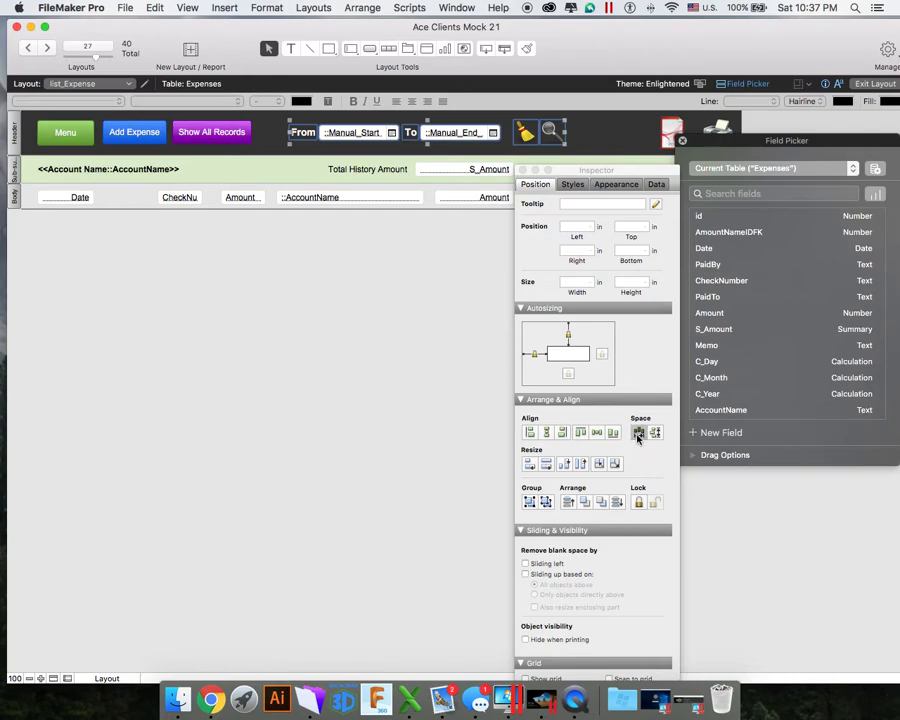
{"action": "left_click", "coordinate": [446, 358]}
Shift the whole group of date search controls slightly left and return to browsing the expense list
{"action": "left_click_drag", "start_coordinate": [577, 140], "coordinate": [285, 122]}
{"action": "left_click_drag", "start_coordinate": [347, 140], "coordinate": [333, 140]}
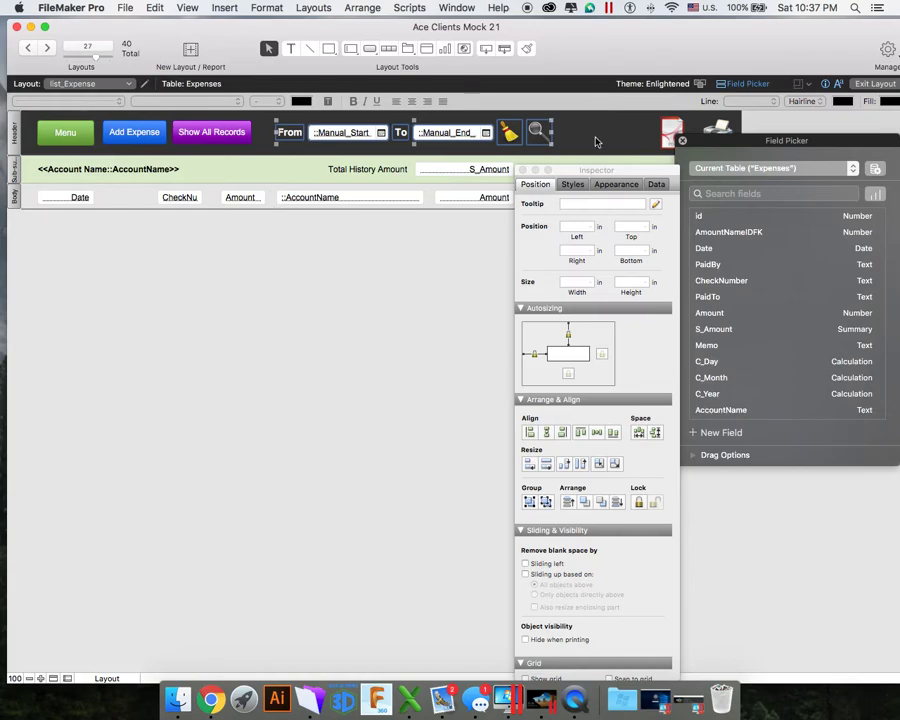
{"action": "left_click", "coordinate": [549, 122]}
{"action": "left_click", "coordinate": [874, 83]}
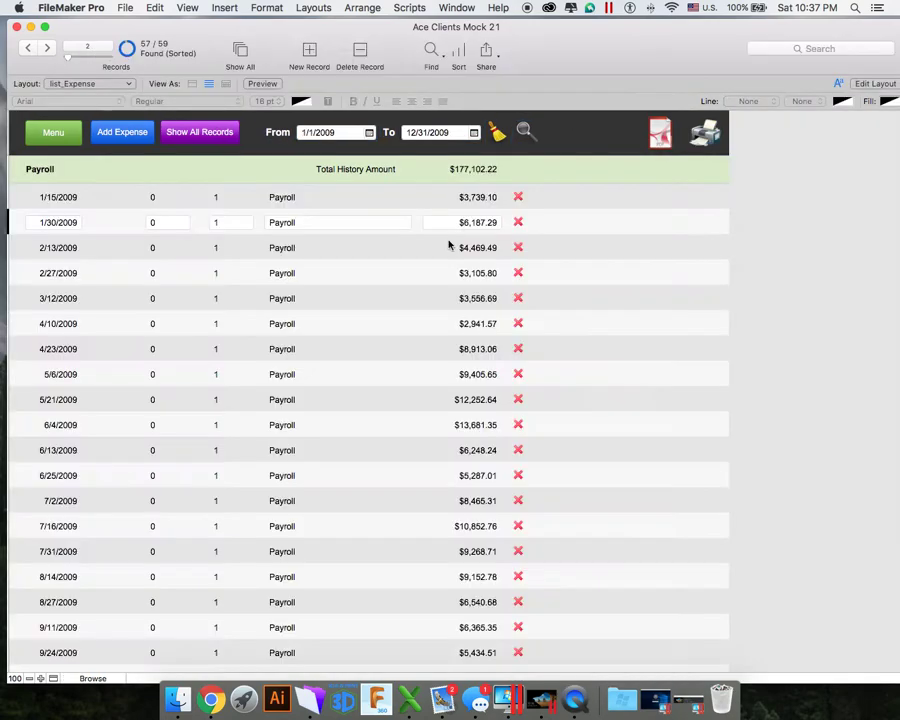
{"action": "scroll", "coordinate": [472, 178], "scroll_direction": "down", "scroll_amount": 1}
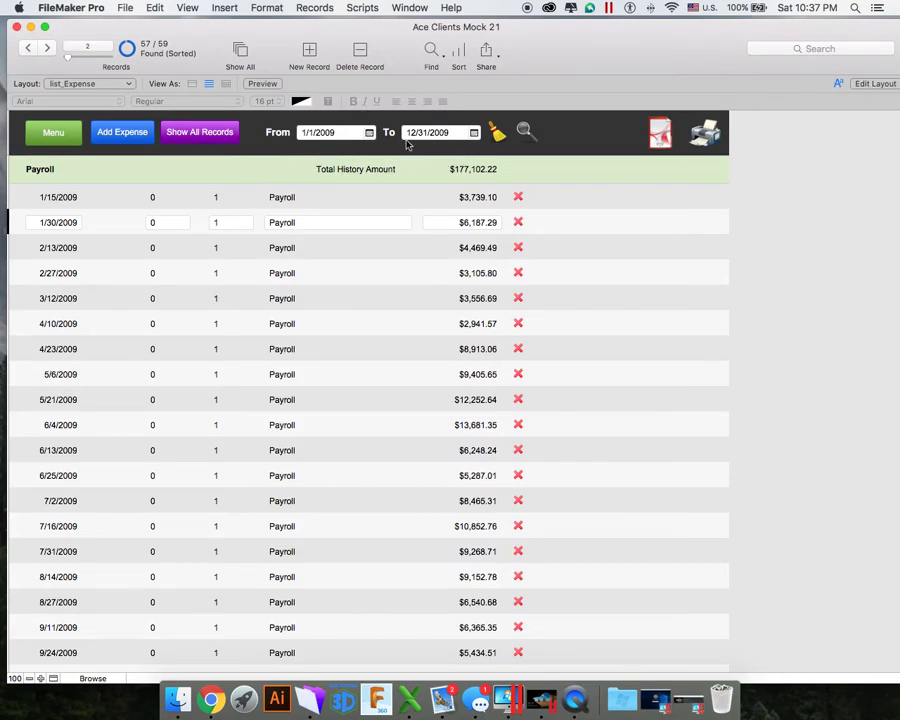
{"action": "scroll", "coordinate": [518, 506], "scroll_direction": "down", "scroll_amount": 1}
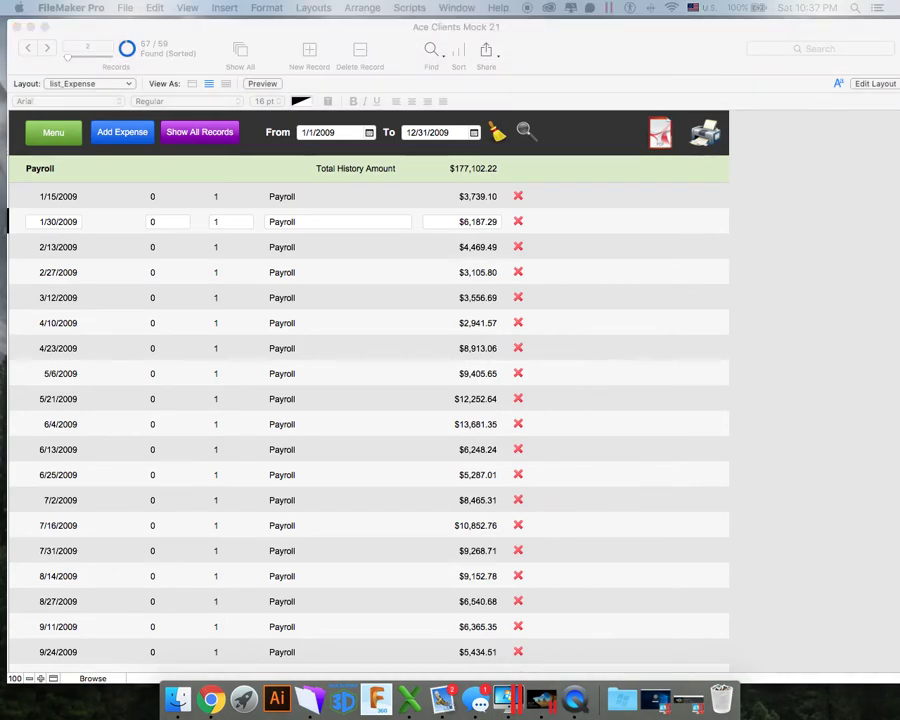
Switch to Chrome, read the FileMaker article on scripting a find for a range of dates, and minimize the browser
{"action": "key", "text": "super+Tab"}
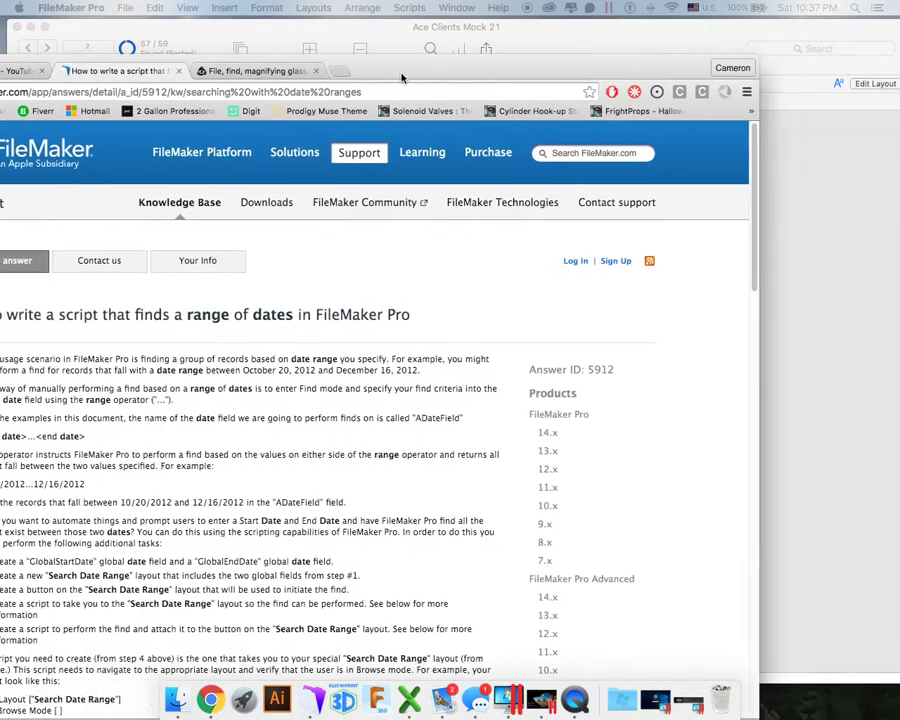
{"action": "scroll", "coordinate": [646, 413], "scroll_direction": "down", "scroll_amount": 10}
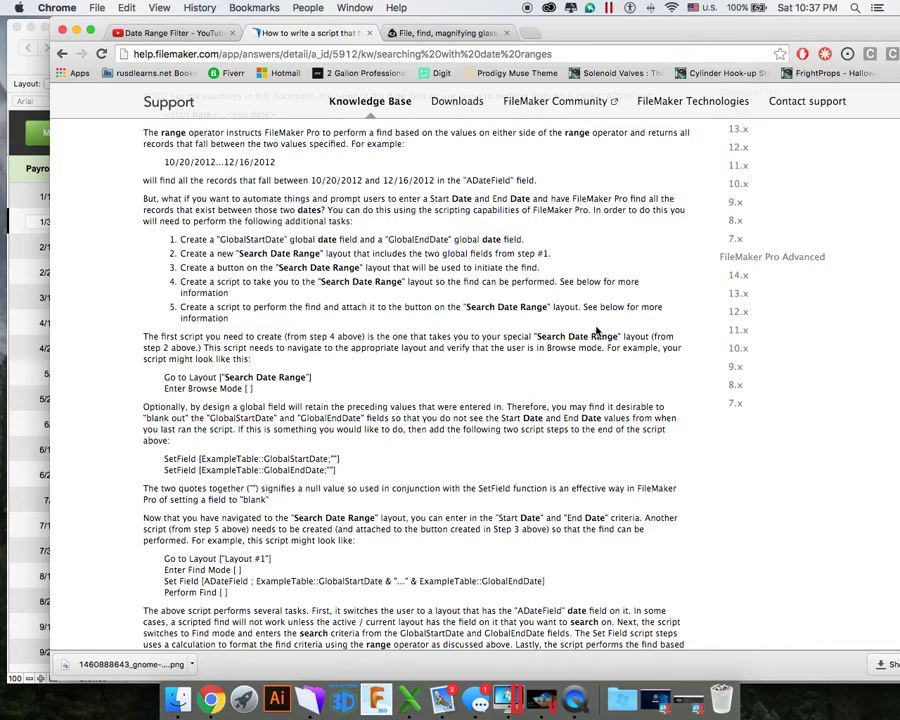
{"action": "scroll", "coordinate": [596, 331], "scroll_direction": "down", "scroll_amount": 12}
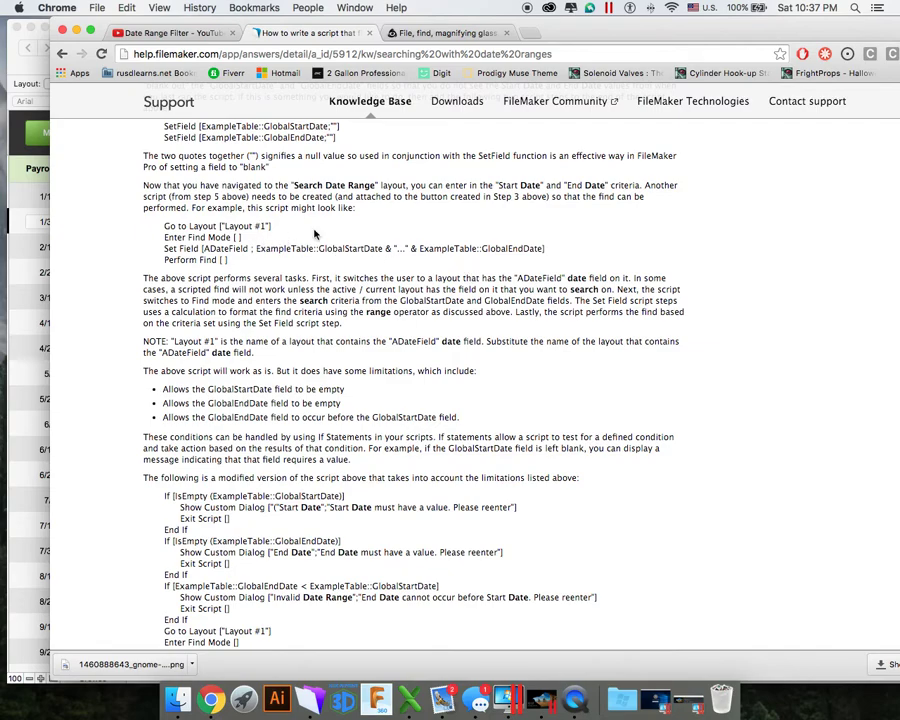
{"action": "double_click", "coordinate": [562, 33]}
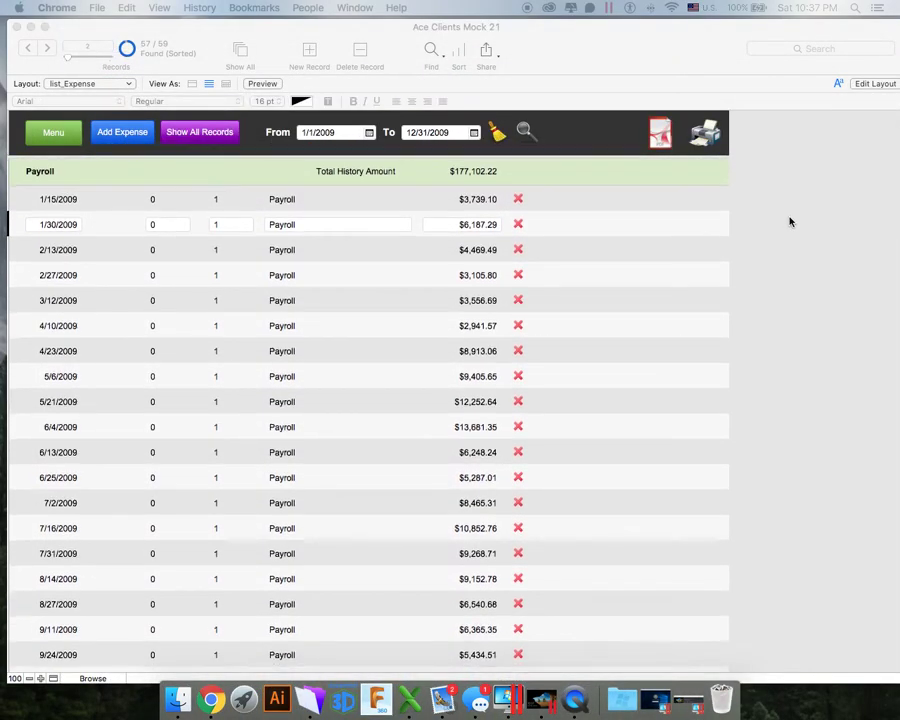
Back in FileMaker Pro, clear the From and To search dates and show all expense records
{"action": "left_click", "coordinate": [500, 139]}
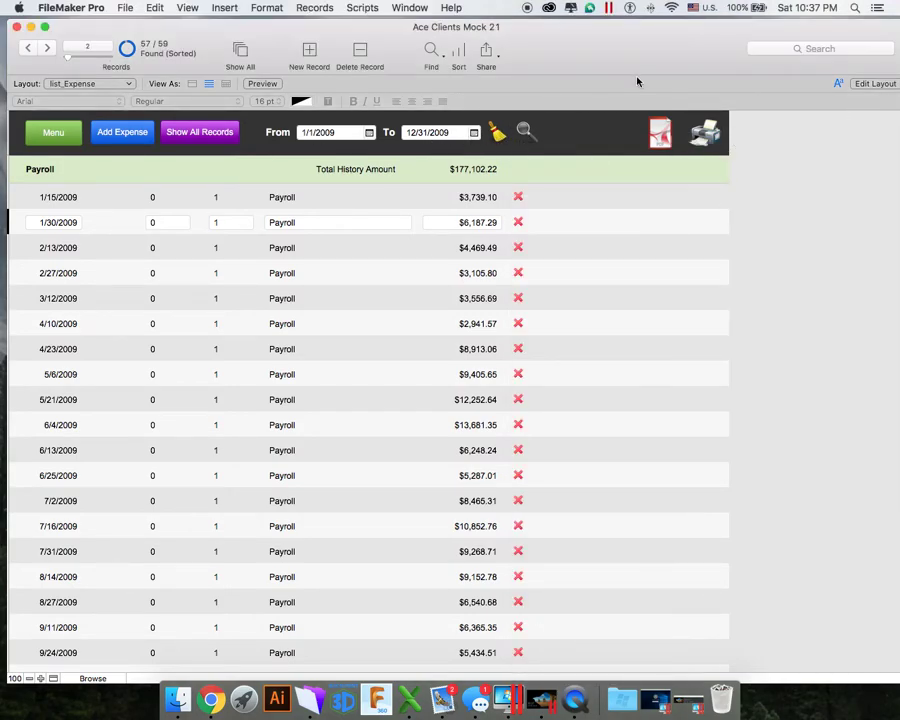
{"action": "mouse_move", "coordinate": [621, 55]}
{"action": "left_mouse_down"}
{"action": "mouse_move", "coordinate": [603, 60]}
{"action": "mouse_move", "coordinate": [632, 52]}
{"action": "left_mouse_up"}
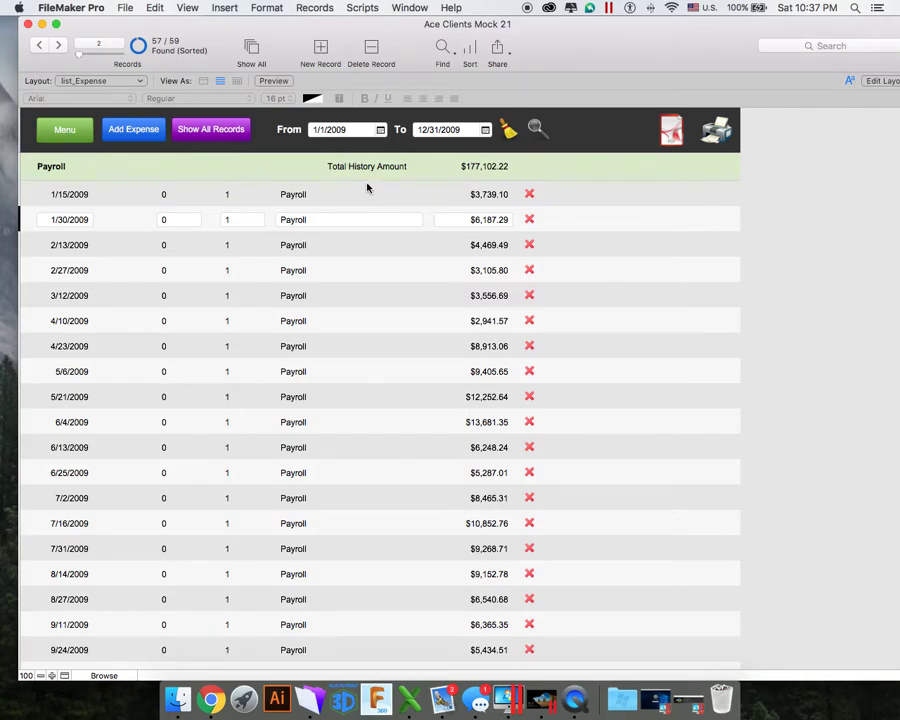
{"action": "left_click", "coordinate": [506, 136]}
{"action": "left_click", "coordinate": [218, 132]}
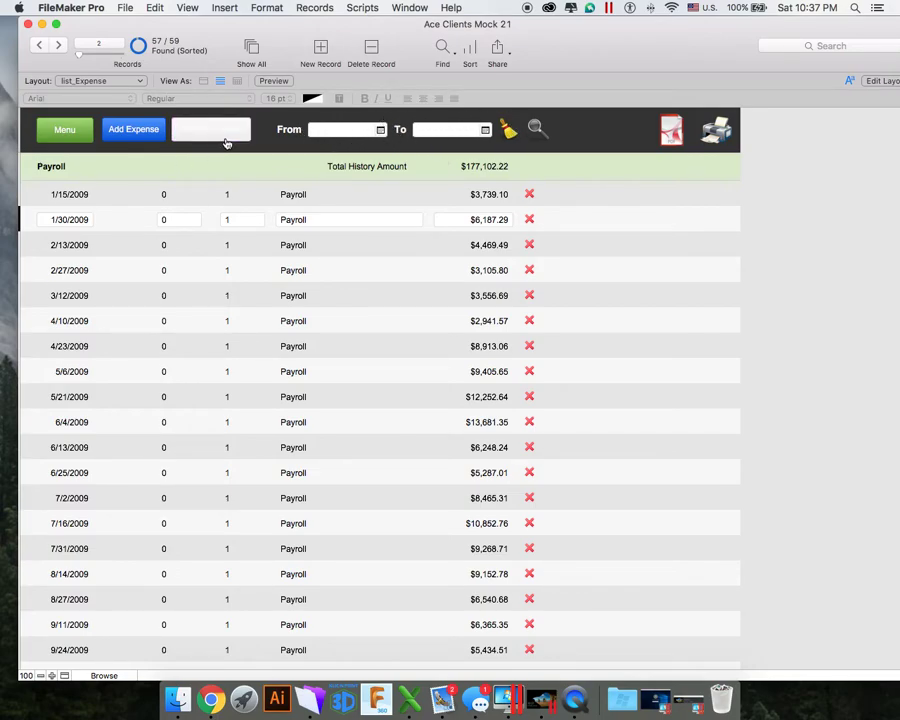
{"action": "scroll", "coordinate": [105, 235], "scroll_direction": "down", "scroll_amount": 2}
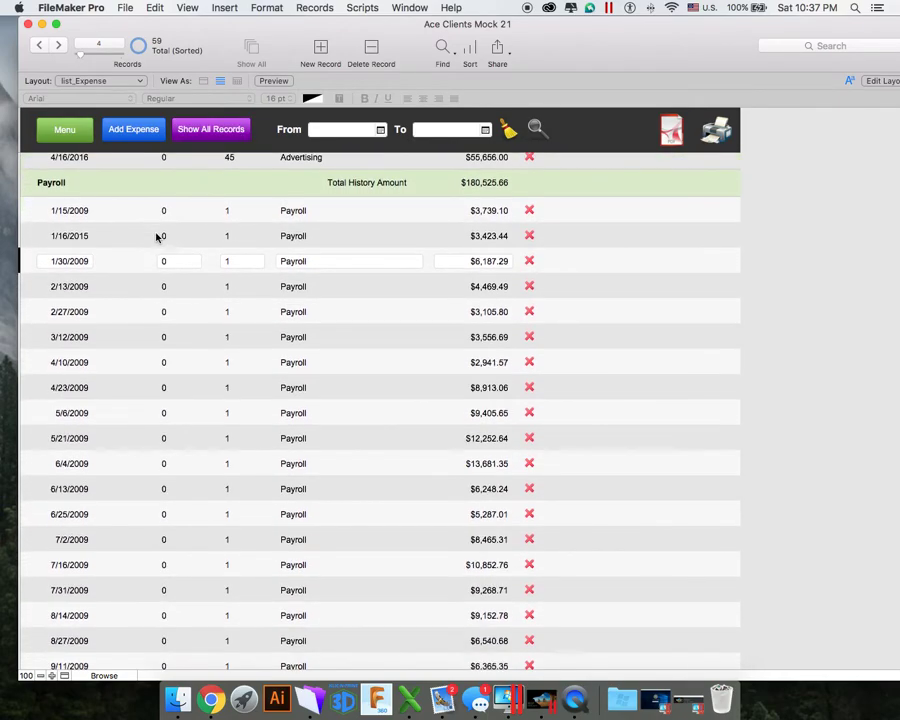
Look through the expense records grouped by account, from Advertising down to the end of Payroll Taxes
{"action": "scroll", "coordinate": [117, 227], "scroll_direction": "up", "scroll_amount": 2}
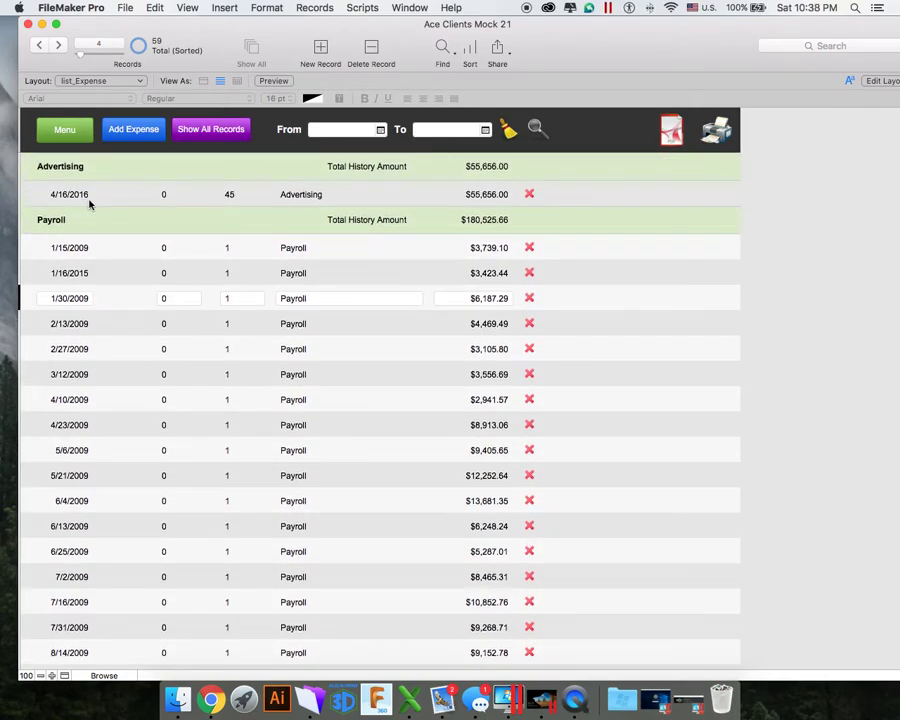
{"action": "scroll", "coordinate": [107, 284], "scroll_direction": "down", "scroll_amount": 15}
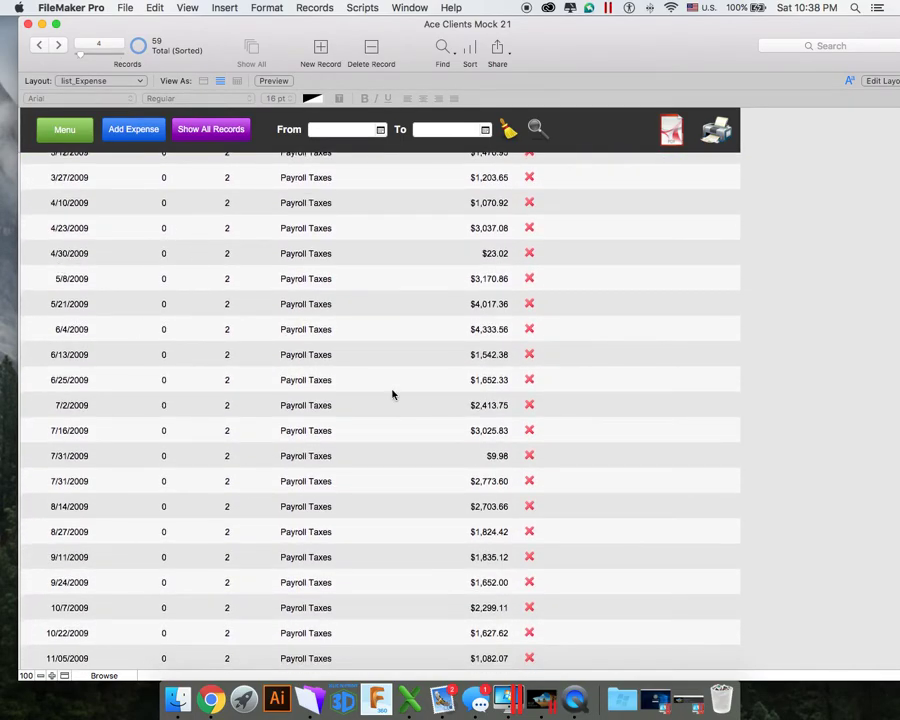
{"action": "scroll", "coordinate": [98, 432], "scroll_direction": "down", "scroll_amount": 4}
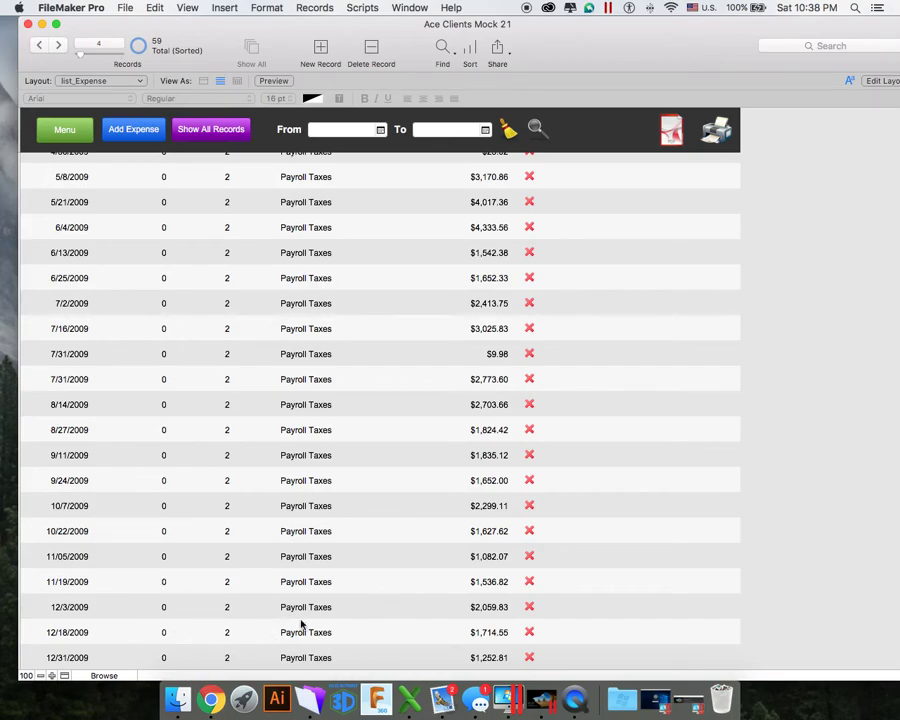
{"action": "scroll", "coordinate": [352, 320], "scroll_direction": "up", "scroll_amount": 15}
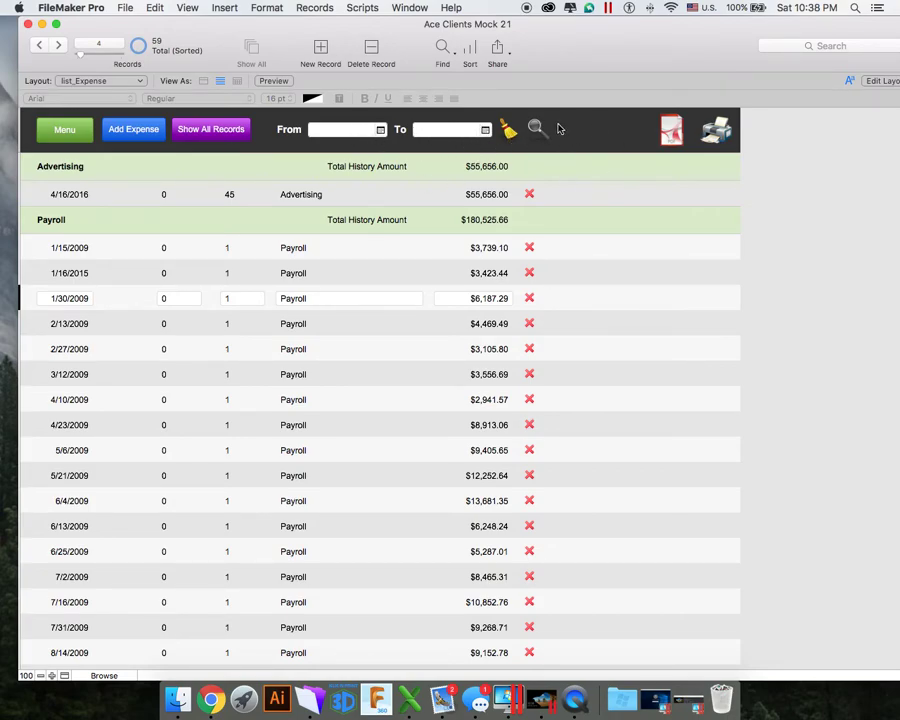
Open the list_Expense layout for editing and check which table and field the From date field is based on
{"action": "left_click_drag", "start_coordinate": [604, 44], "coordinate": [588, 44]}
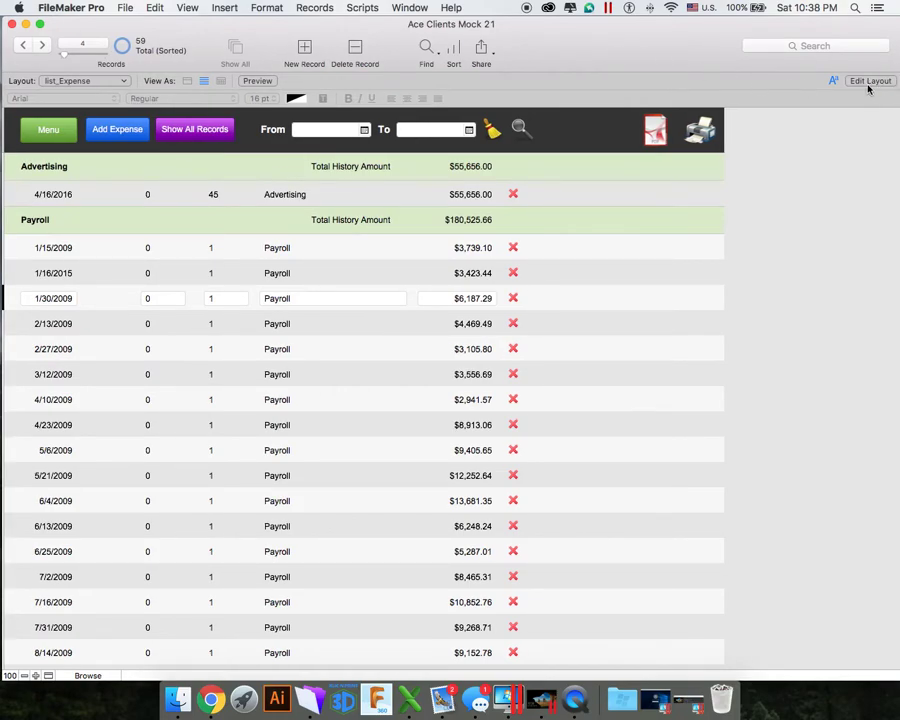
{"action": "left_click", "coordinate": [868, 84]}
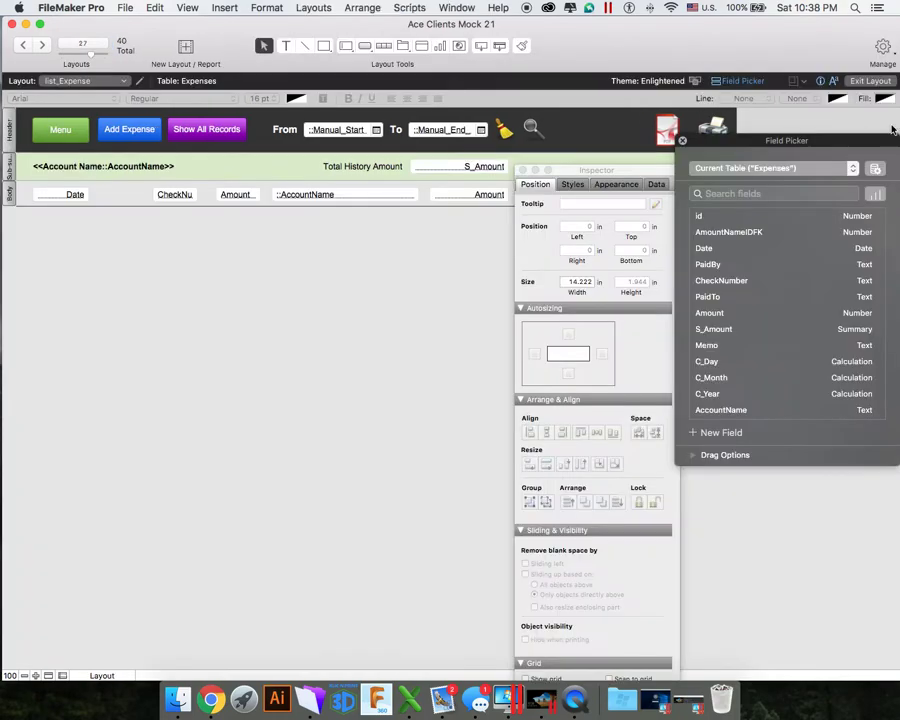
{"action": "double_click", "coordinate": [342, 131]}
{"action": "left_click_drag", "start_coordinate": [504, 211], "coordinate": [462, 134]}
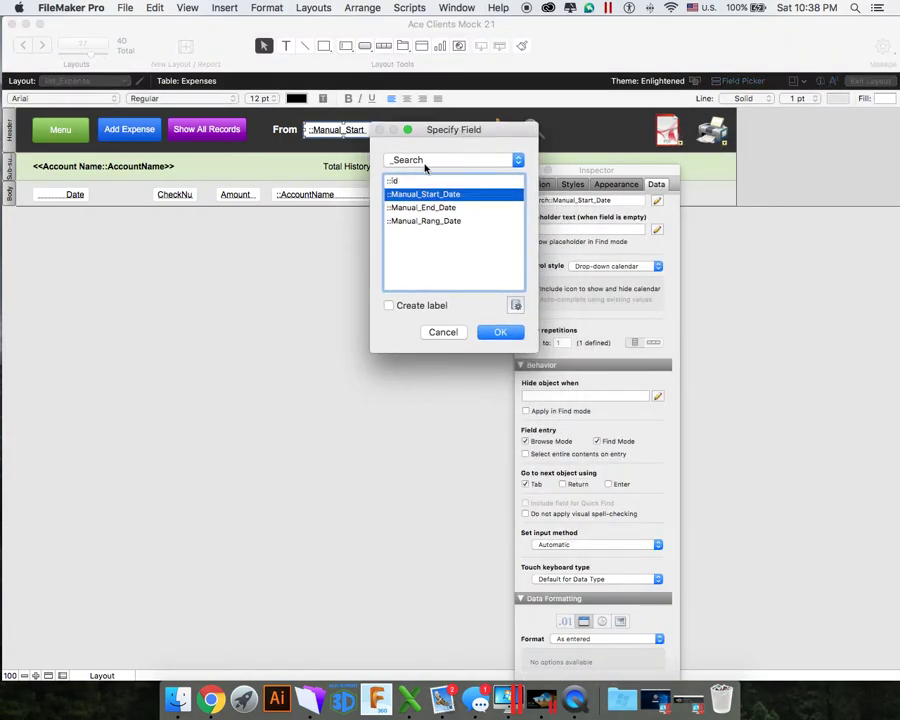
{"action": "left_click", "coordinate": [425, 162]}
{"action": "left_click", "coordinate": [426, 160]}
{"action": "left_click", "coordinate": [501, 333]}
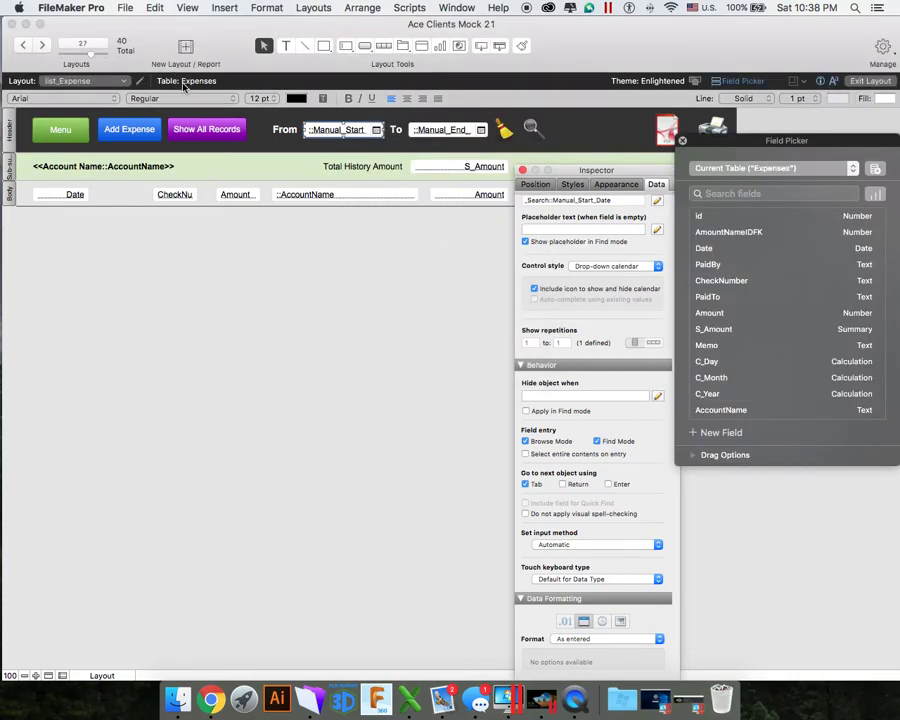
Open the database definition and display the fields of the _Search table
{"action": "left_click", "coordinate": [126, 8]}
{"action": "mouse_move", "coordinate": [230, 135]}
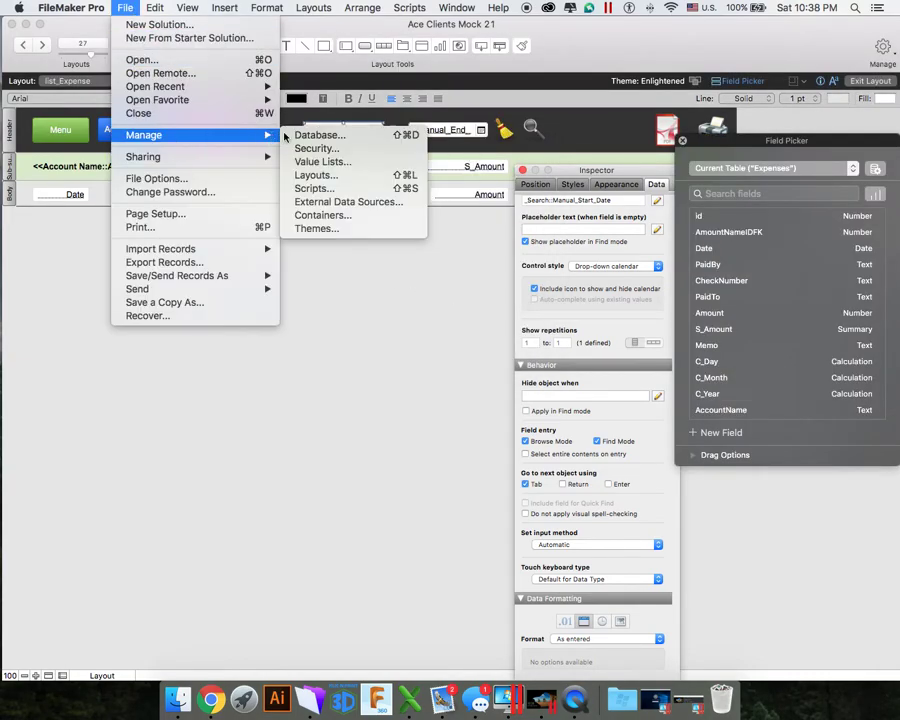
{"action": "left_click", "coordinate": [300, 133]}
{"action": "left_click", "coordinate": [430, 90]}
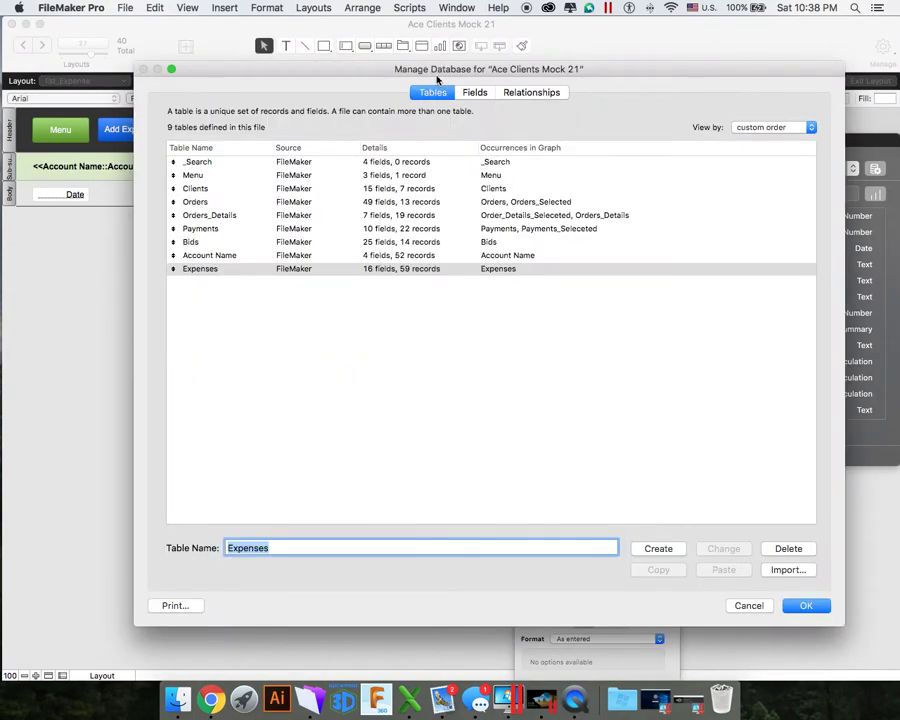
{"action": "left_click", "coordinate": [250, 150]}
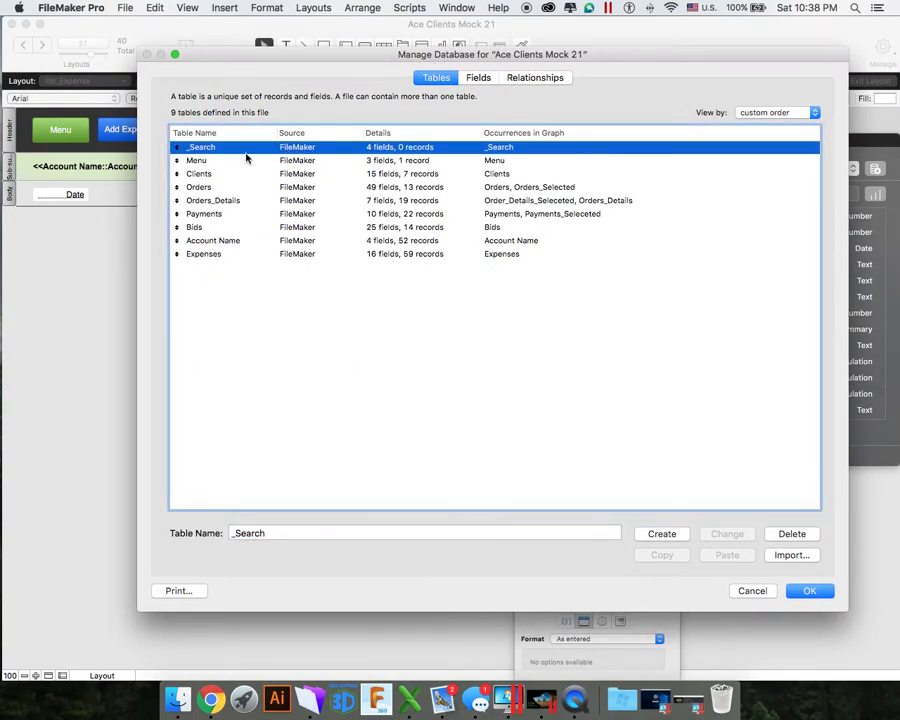
{"action": "double_click", "coordinate": [212, 150]}
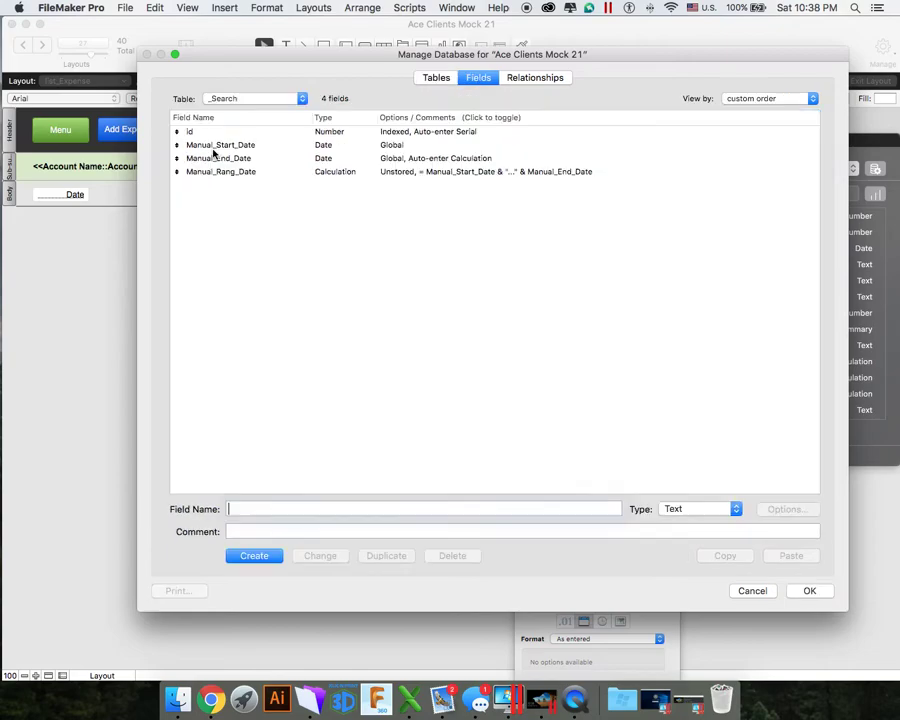
Sort the _Search table's field list by field name in ascending order
{"action": "left_click", "coordinate": [200, 119]}
{"action": "left_click", "coordinate": [200, 118]}
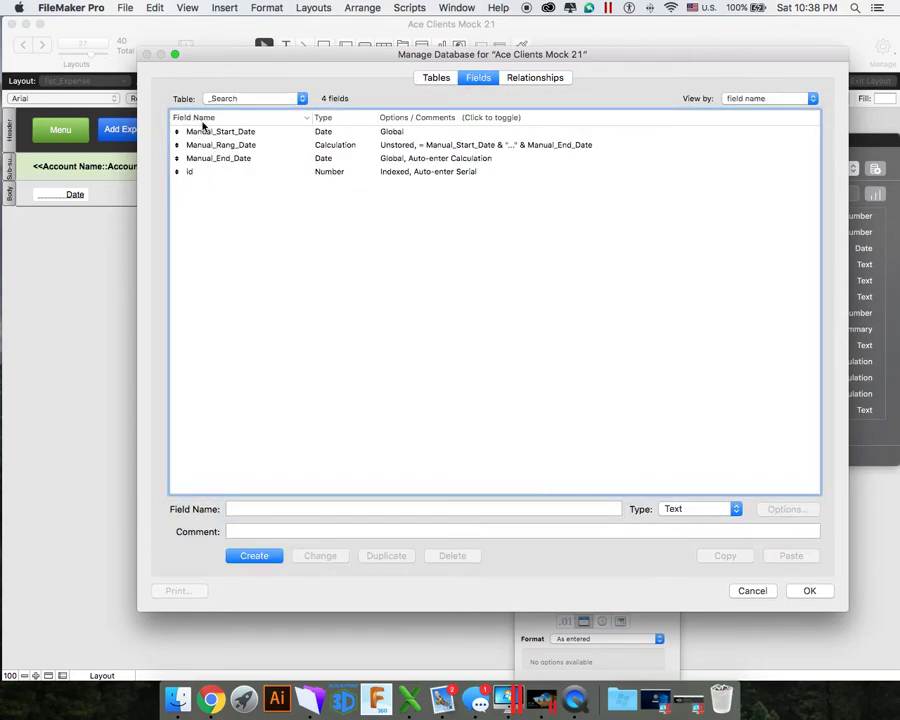
{"action": "left_click", "coordinate": [766, 98]}
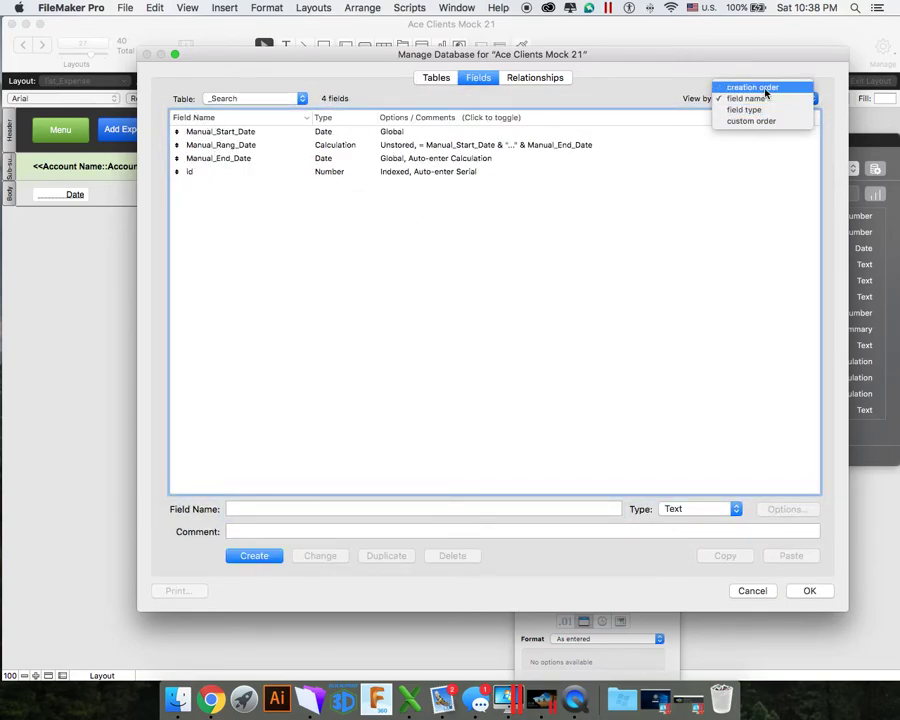
{"action": "left_click", "coordinate": [766, 88]}
{"action": "left_click", "coordinate": [744, 104]}
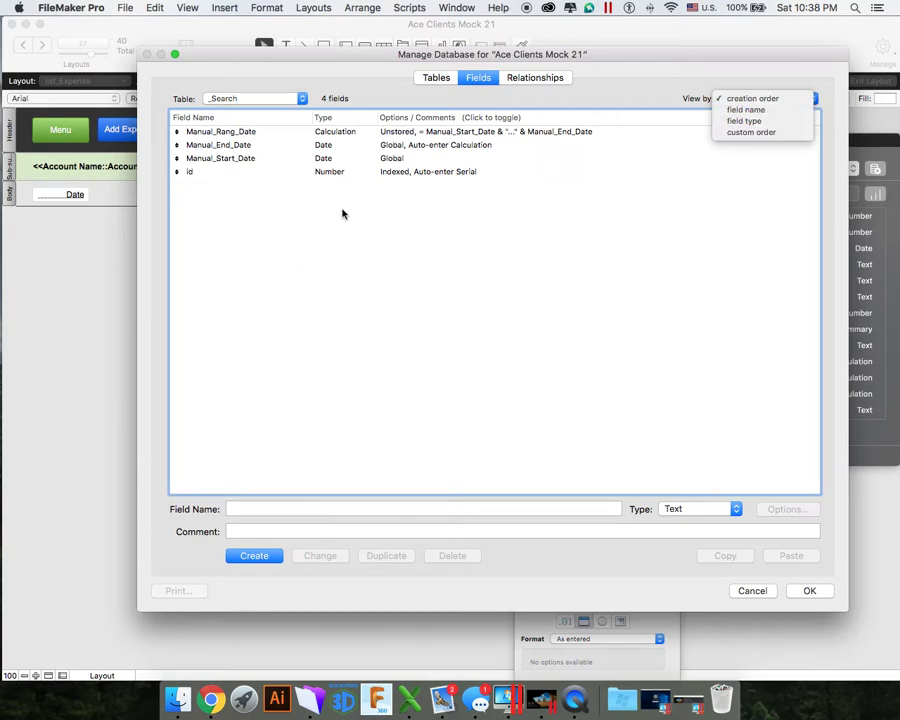
{"action": "left_click", "coordinate": [192, 108]}
{"action": "left_click", "coordinate": [200, 118]}
{"action": "left_click", "coordinate": [201, 118]}
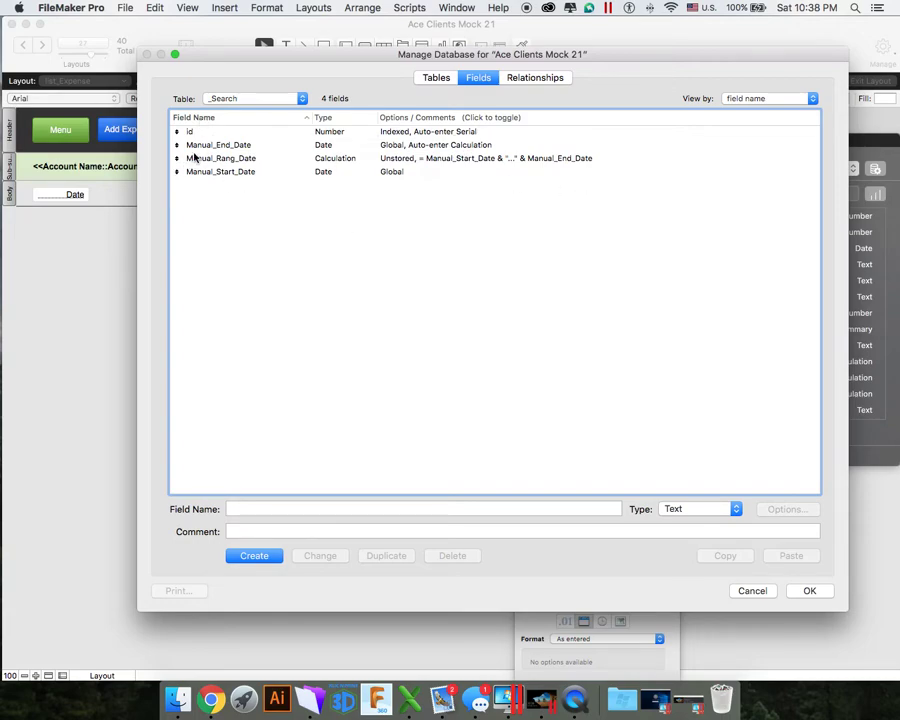
Check the auto-enter serial number options of the id field
{"action": "left_click", "coordinate": [282, 133]}
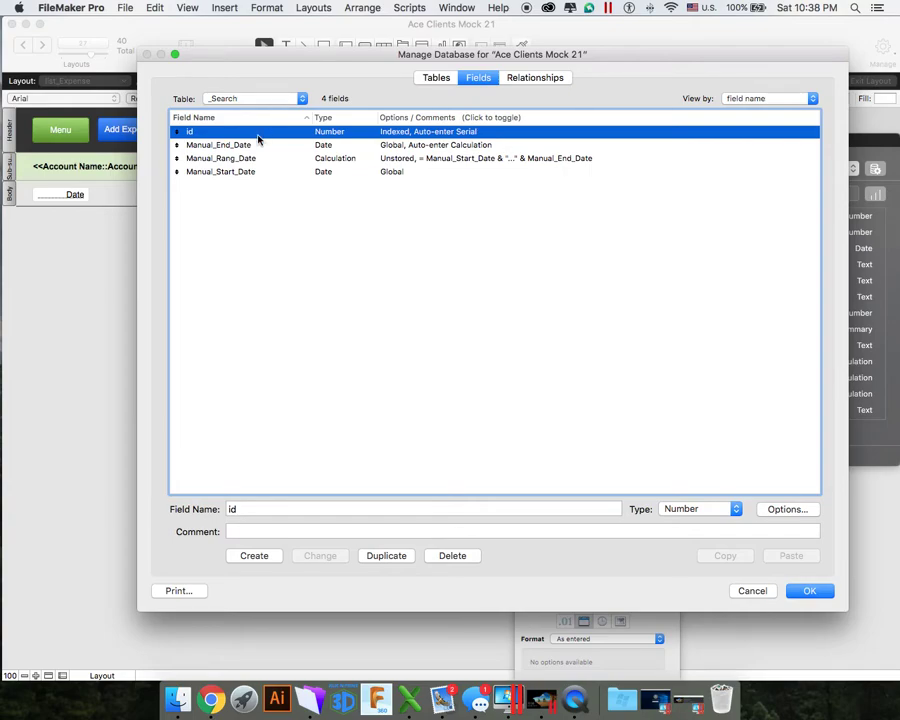
{"action": "double_click", "coordinate": [258, 134]}
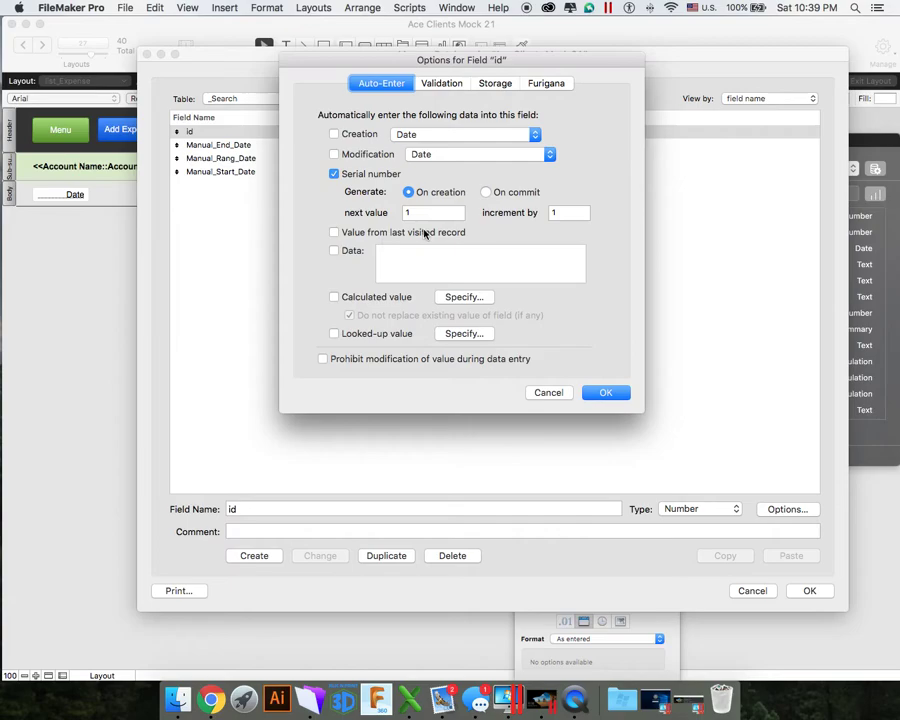
{"action": "left_click", "coordinate": [605, 392]}
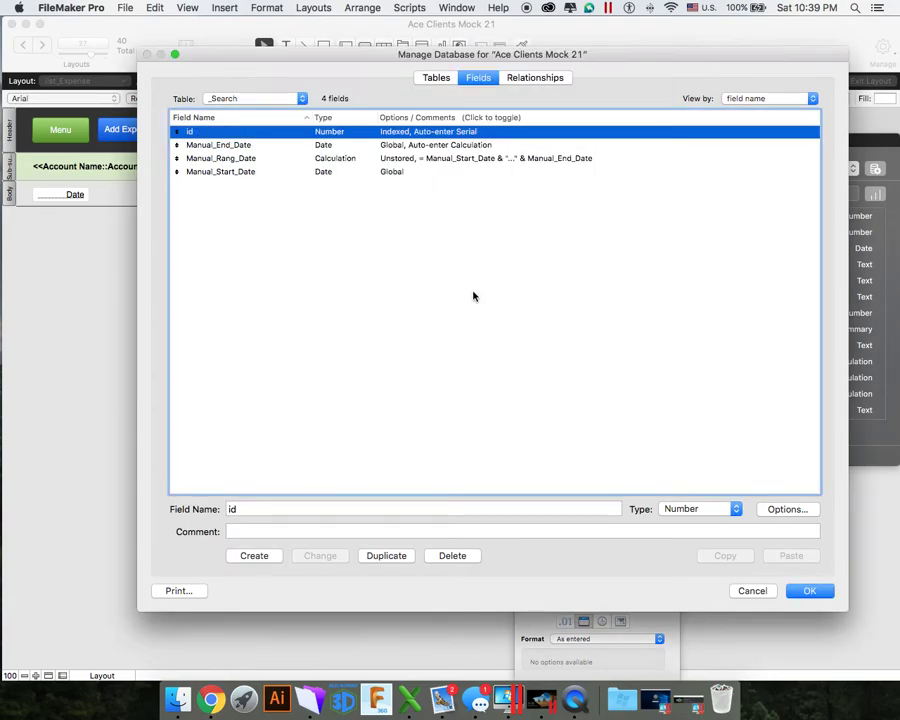
Review the types and options of the Manual_Start_Date, Manual_End_Date and Manual_Rang_Date fields in the list
{"action": "left_click", "coordinate": [230, 172]}
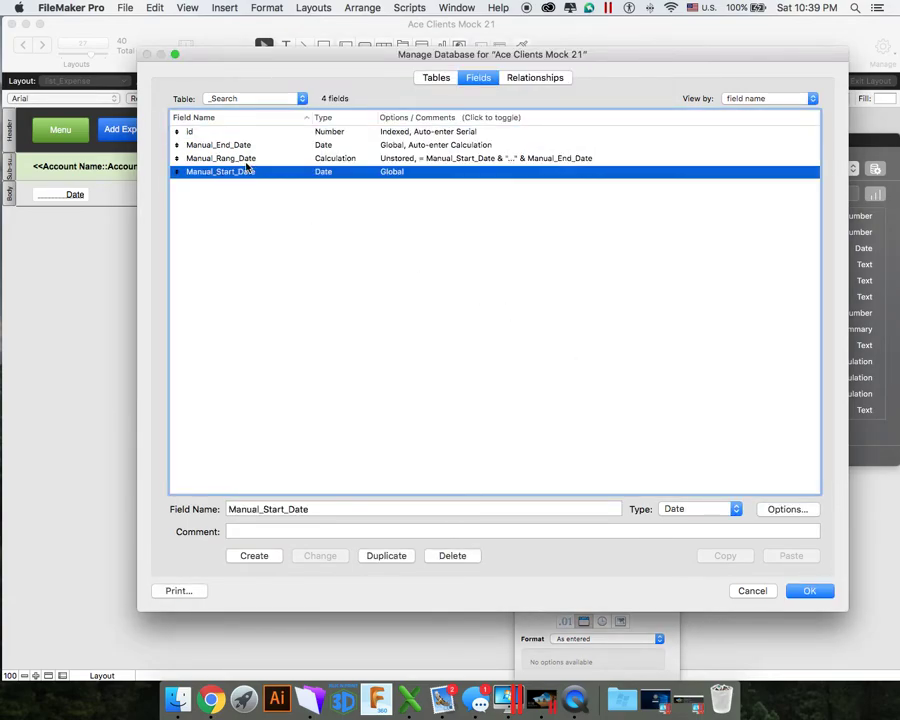
{"action": "left_click", "coordinate": [230, 145]}
{"action": "left_click", "coordinate": [250, 159]}
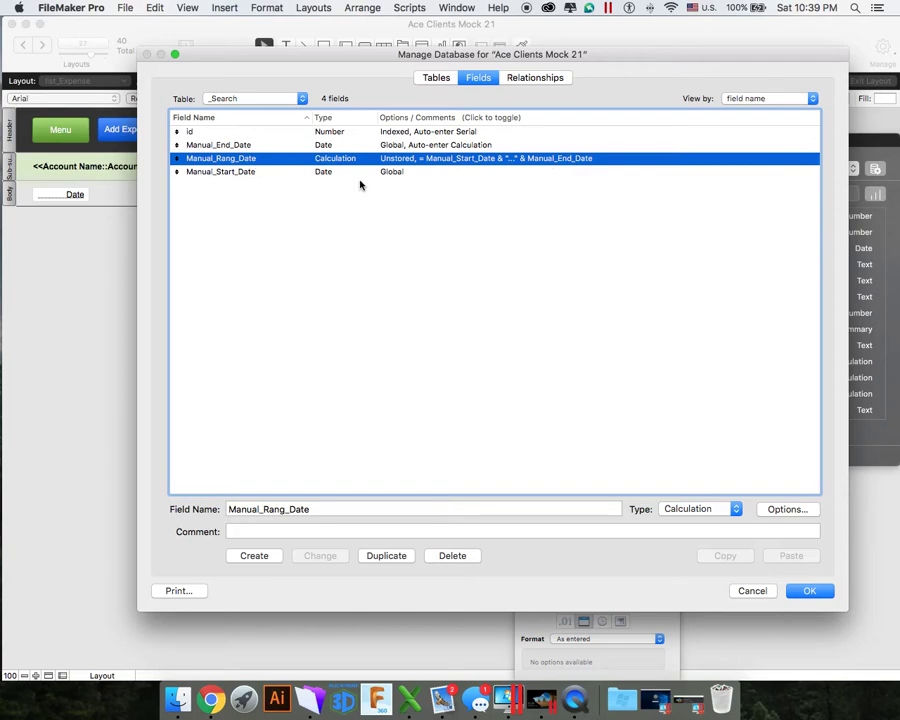
{"action": "left_click", "coordinate": [284, 509]}
{"action": "left_click", "coordinate": [414, 220]}
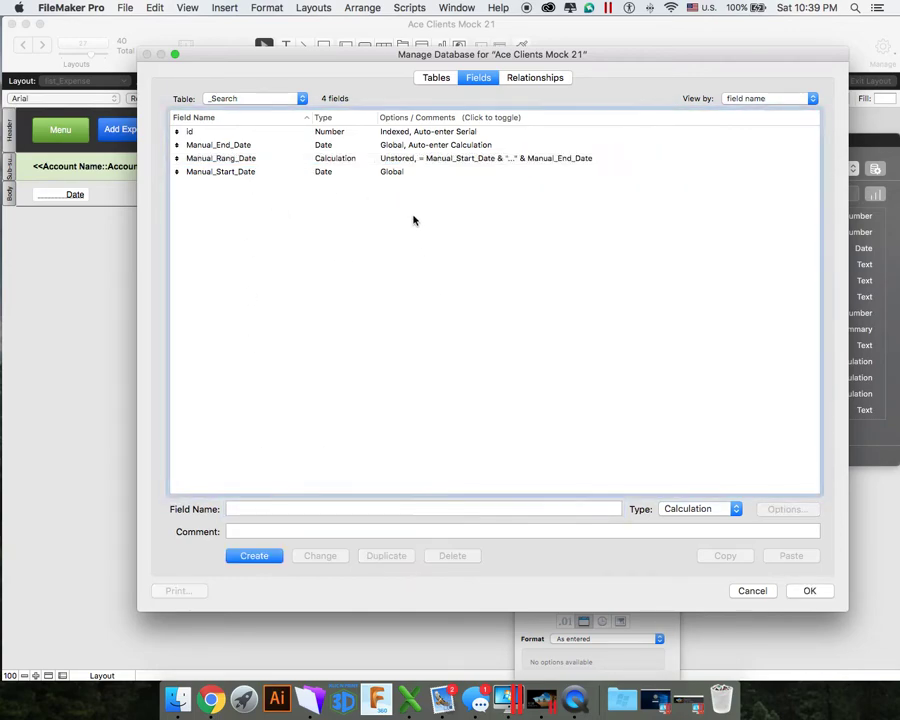
Check the global storage setting of the Manual_Start_Date field
{"action": "left_click", "coordinate": [260, 171]}
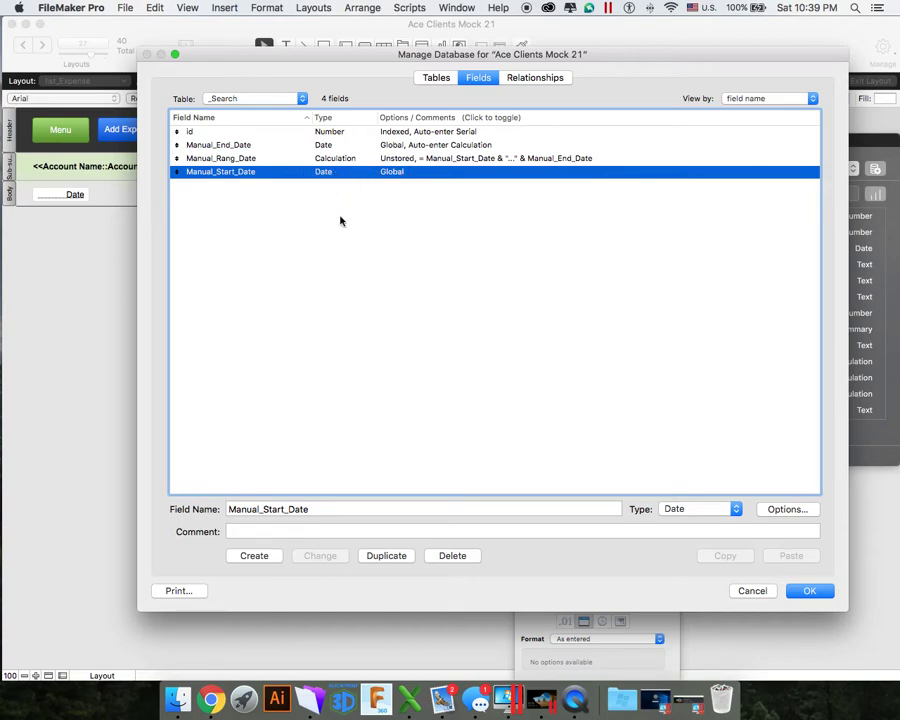
{"action": "double_click", "coordinate": [306, 172]}
{"action": "left_click", "coordinate": [495, 84]}
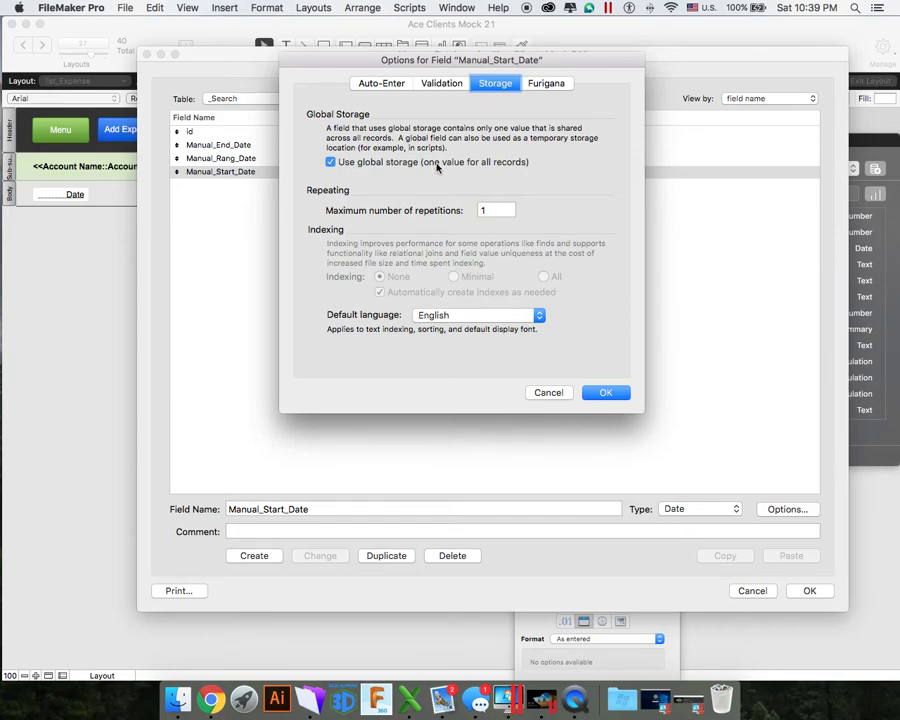
{"action": "left_click", "coordinate": [617, 392]}
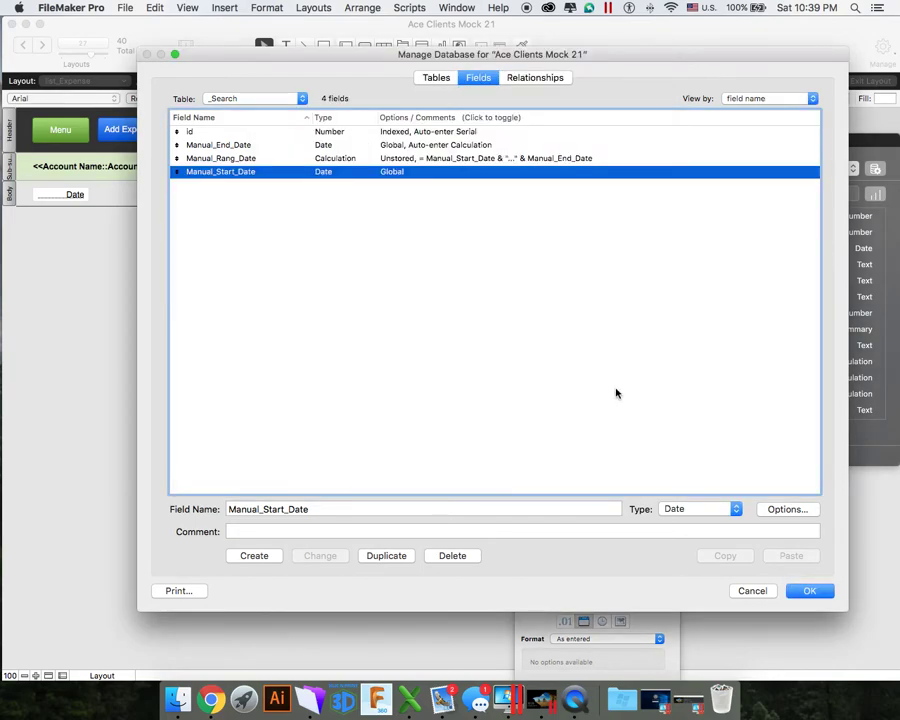
Check the storage and auto-enter options of the Manual_End_Date field, including its calculated value formula
{"action": "double_click", "coordinate": [241, 148]}
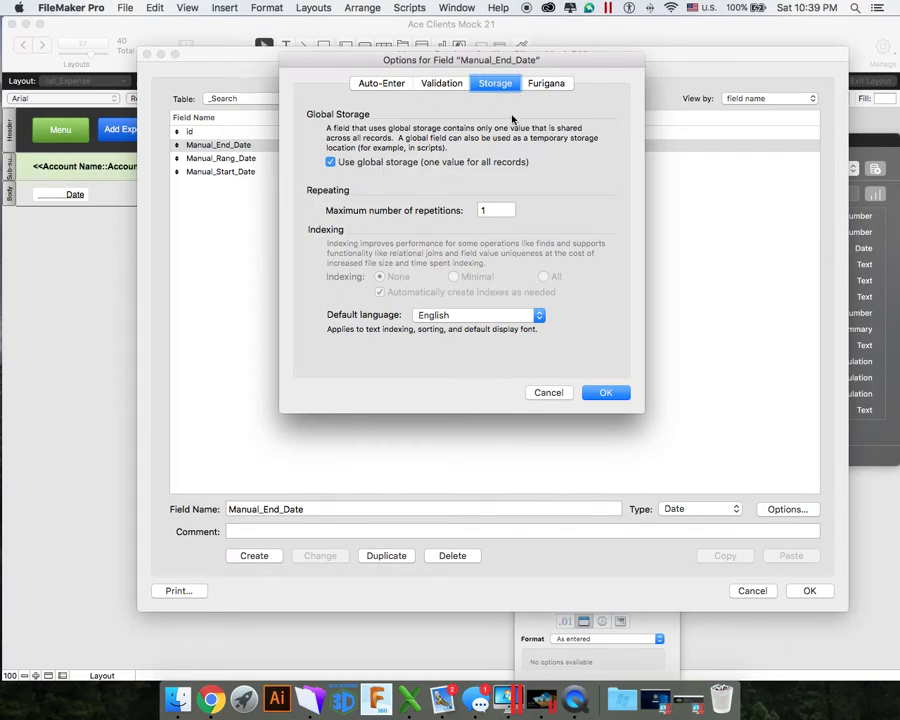
{"action": "left_click", "coordinate": [381, 83]}
{"action": "left_click", "coordinate": [468, 295]}
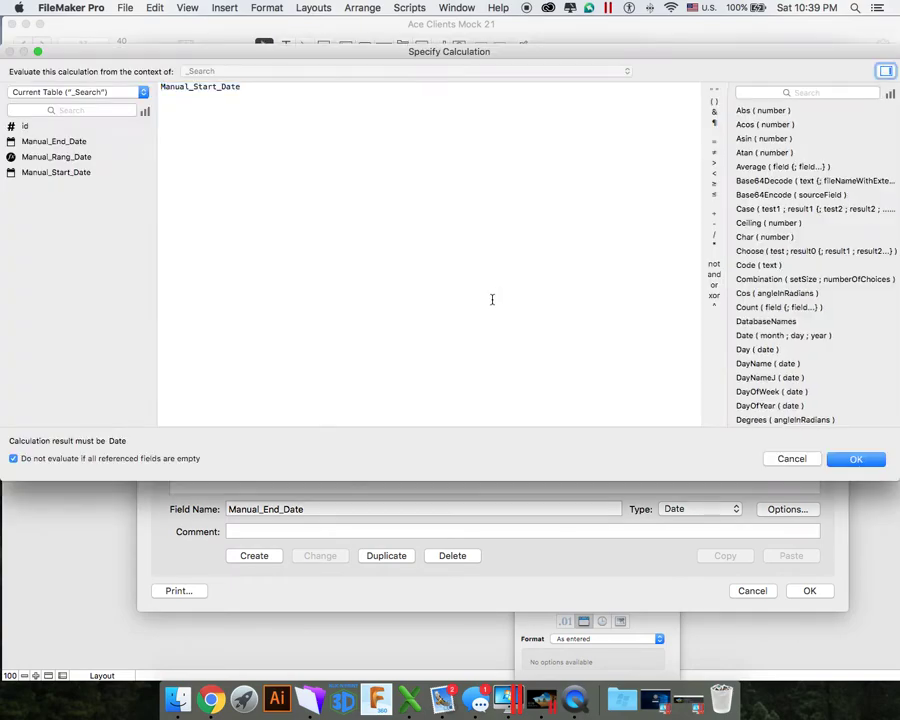
{"action": "left_click_drag", "start_coordinate": [455, 46], "coordinate": [459, 203]}
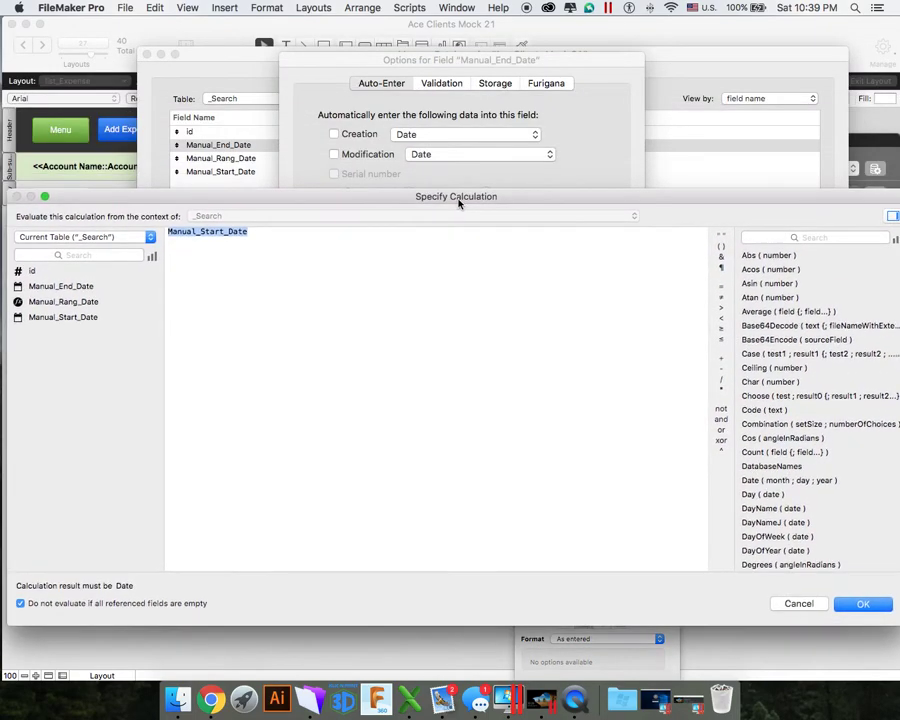
{"action": "left_click", "coordinate": [855, 607]}
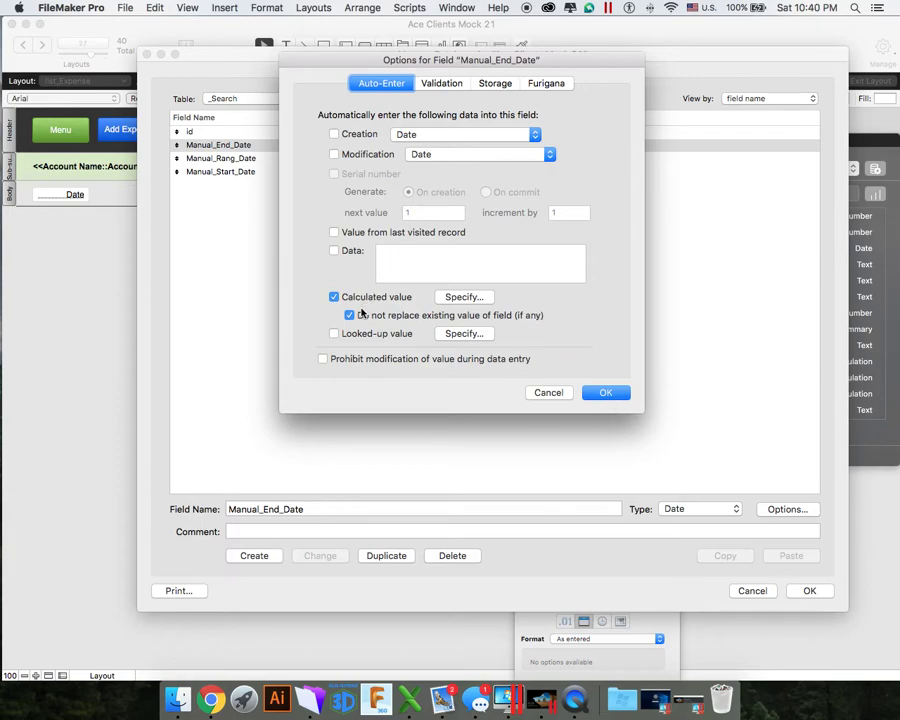
{"action": "key", "text": "Return"}
{"action": "left_click", "coordinate": [311, 239]}
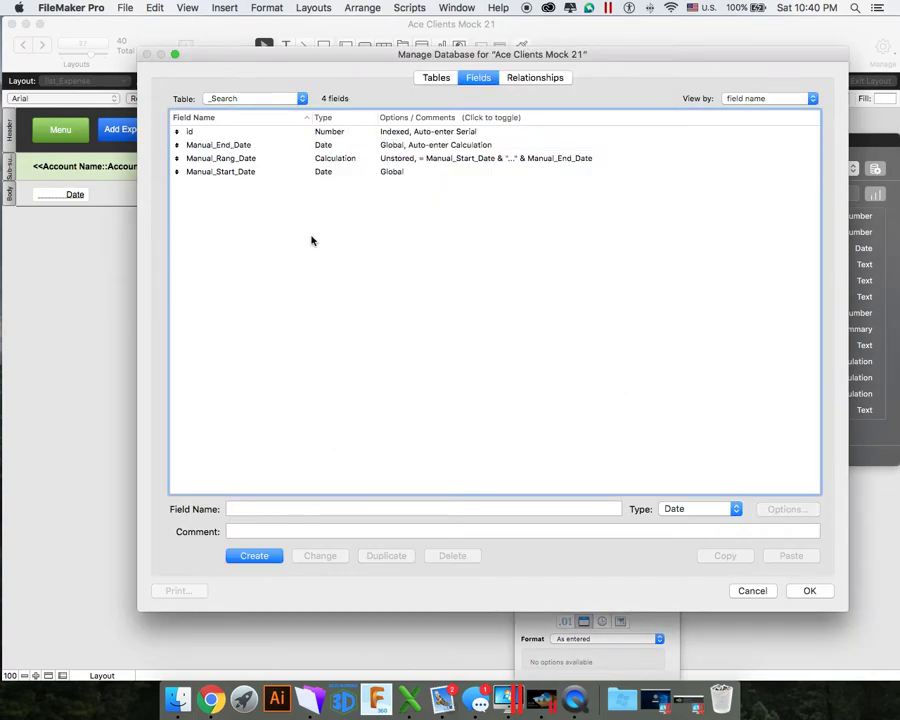
Open the Manual_Rang_Date field's calculation and check the table its fields come from
{"action": "double_click", "coordinate": [299, 160]}
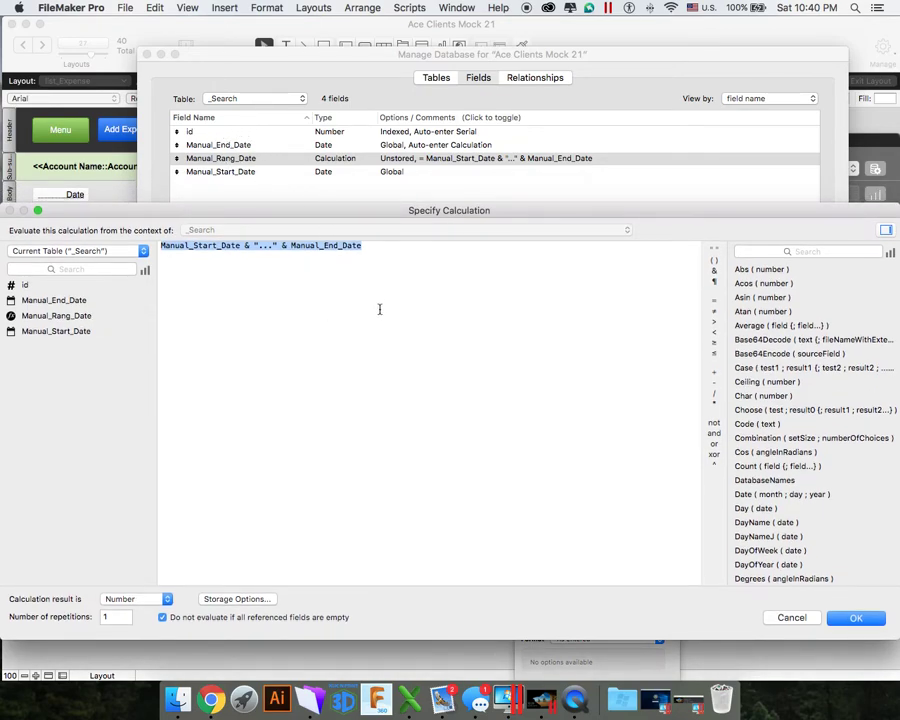
{"action": "left_click", "coordinate": [188, 262]}
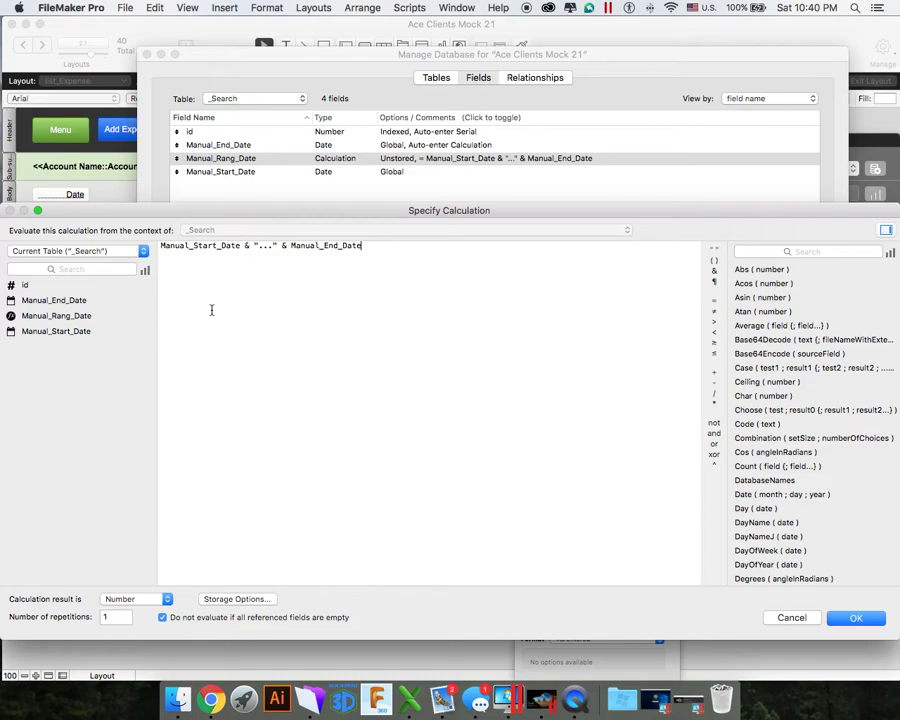
{"action": "left_click", "coordinate": [80, 252]}
{"action": "left_click", "coordinate": [82, 251]}
Highlight the start date field, the "..." range text and the end date field one after another in the range formula
{"action": "left_click_drag", "start_coordinate": [161, 247], "coordinate": [245, 247]}
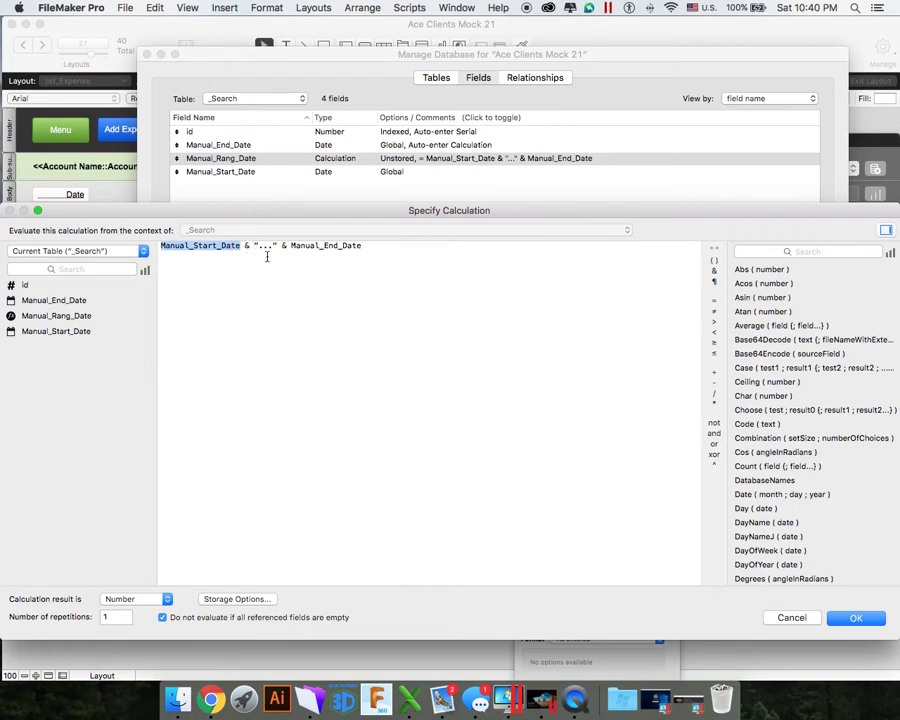
{"action": "left_click", "coordinate": [256, 245]}
{"action": "double_click", "coordinate": [262, 247]}
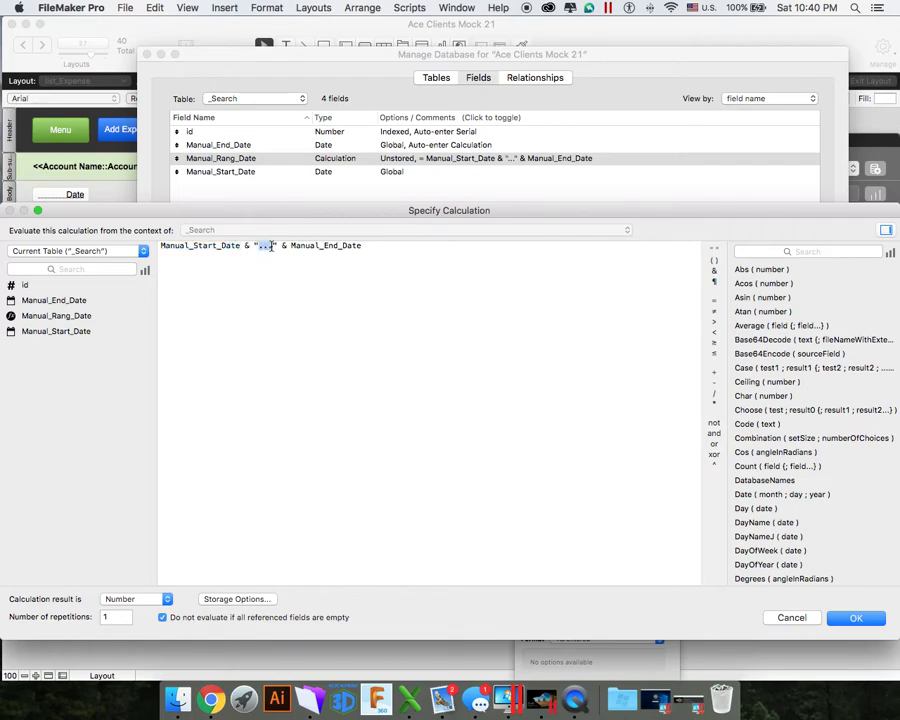
{"action": "left_click", "coordinate": [268, 302]}
{"action": "left_click", "coordinate": [275, 245]}
{"action": "left_click_drag", "start_coordinate": [291, 245], "coordinate": [373, 245]}
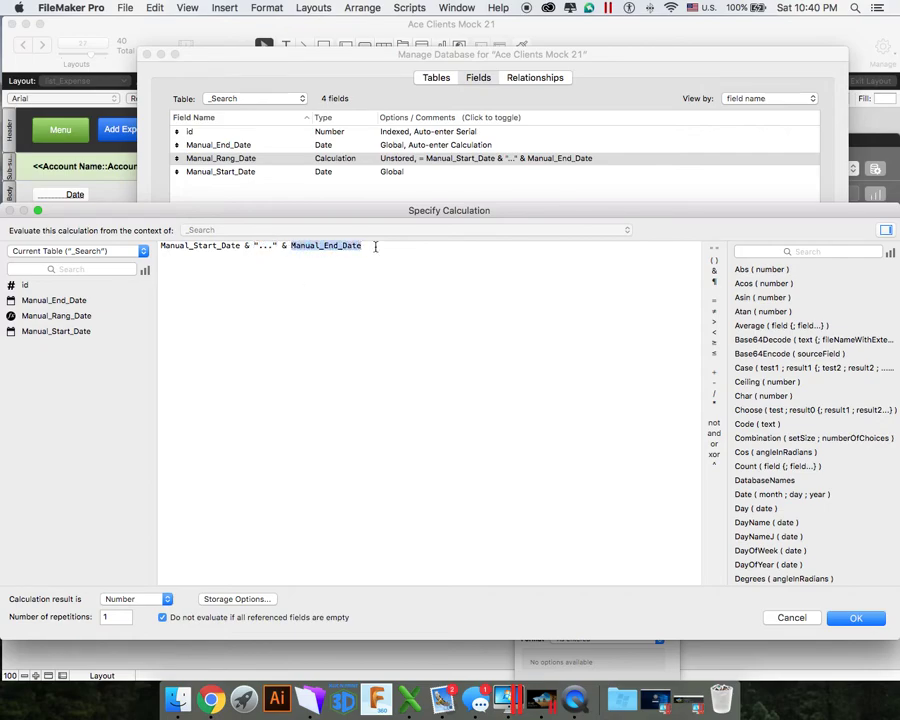
Highlight the "..." range text in the Manual_Rang_Date formula again and close the calculation
{"action": "left_click", "coordinate": [253, 283]}
{"action": "left_click_drag", "start_coordinate": [272, 247], "coordinate": [258, 249]}
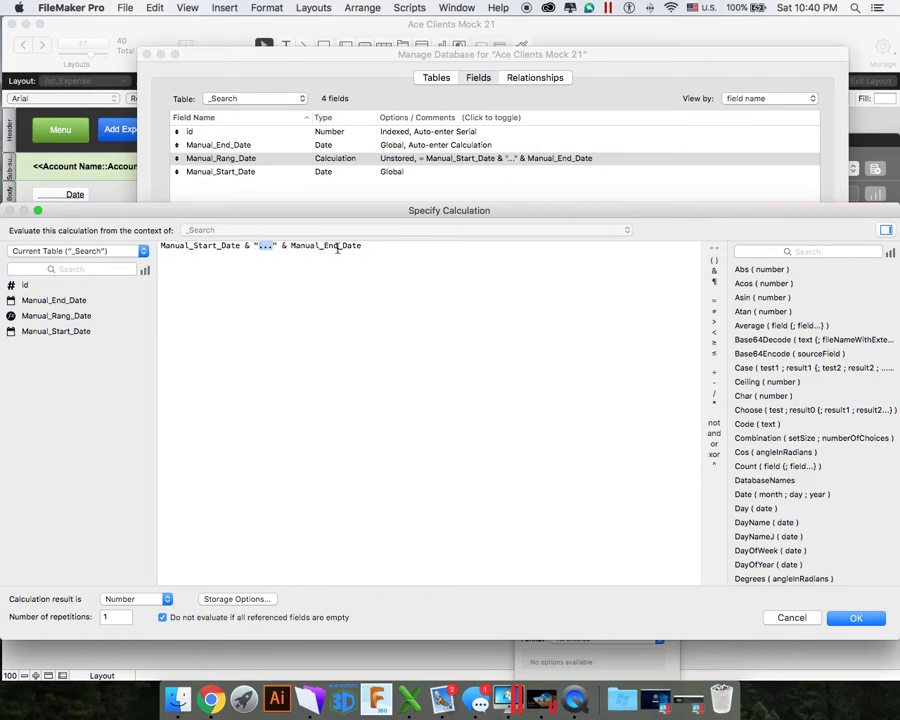
{"action": "left_click_drag", "start_coordinate": [368, 222], "coordinate": [246, 232]}
{"action": "left_click", "coordinate": [732, 572]}
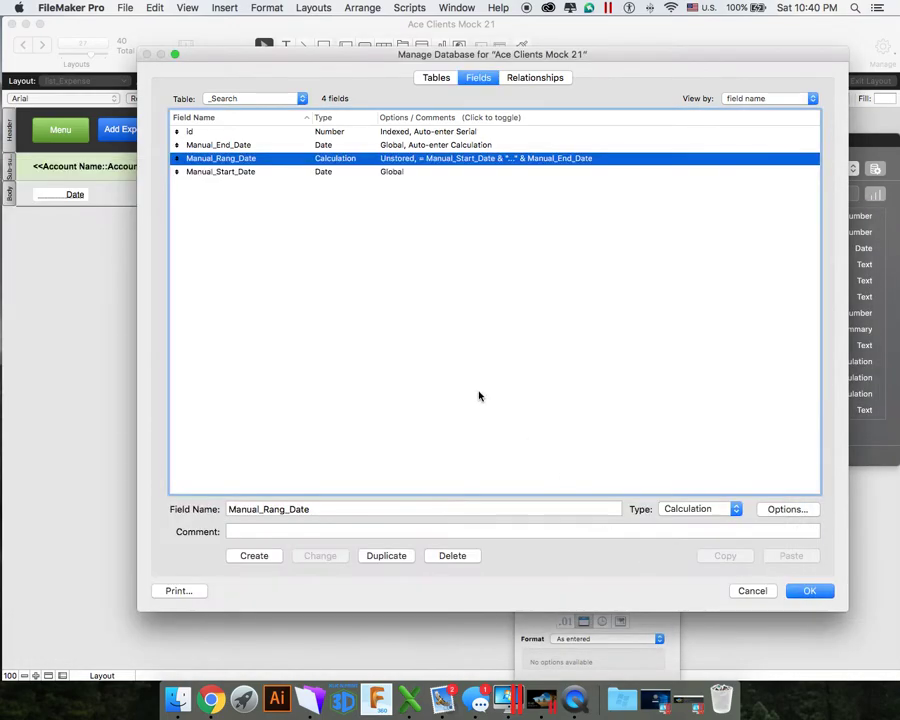
{"action": "left_click", "coordinate": [482, 368]}
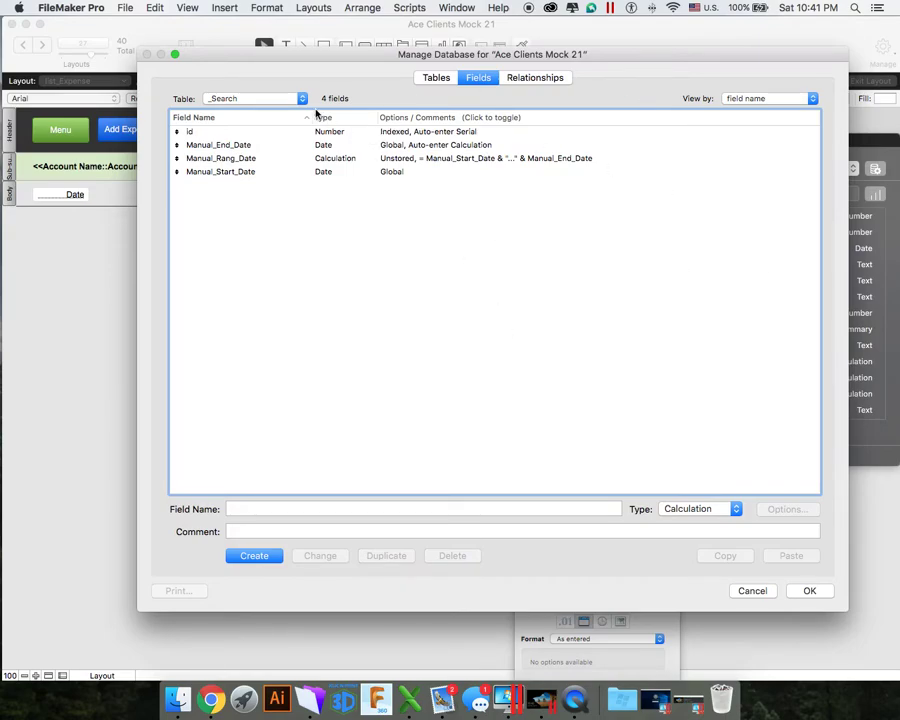
Open the relationships graph and spread the Account Name, Expenses and _Search tables apart so their connecting lines are easier to follow
{"action": "left_click_drag", "start_coordinate": [316, 62], "coordinate": [252, 296]}
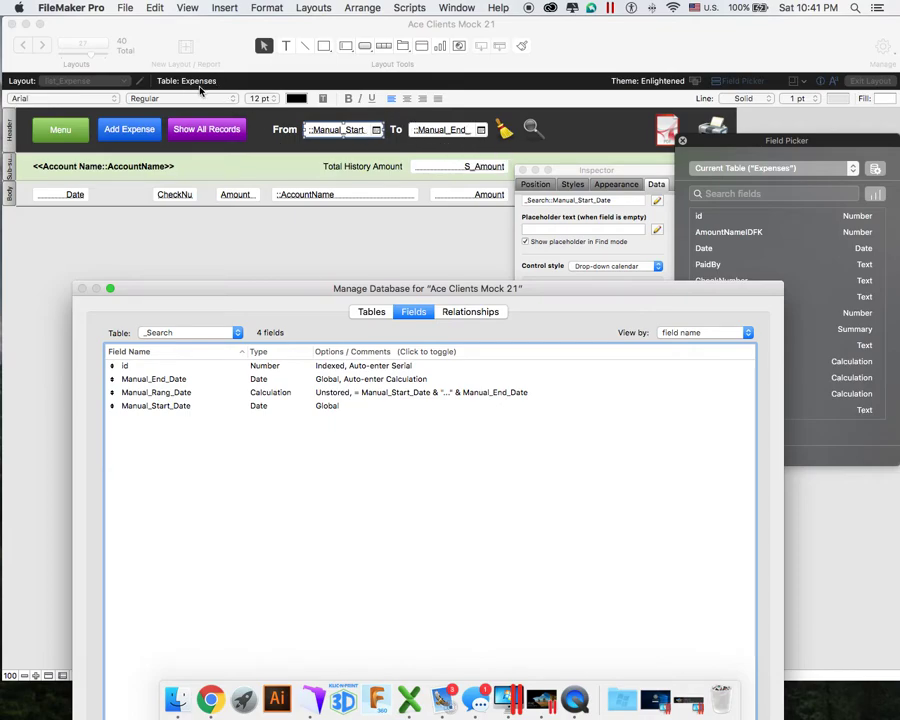
{"action": "left_click_drag", "start_coordinate": [398, 287], "coordinate": [400, 79]}
{"action": "left_click", "coordinate": [463, 104]}
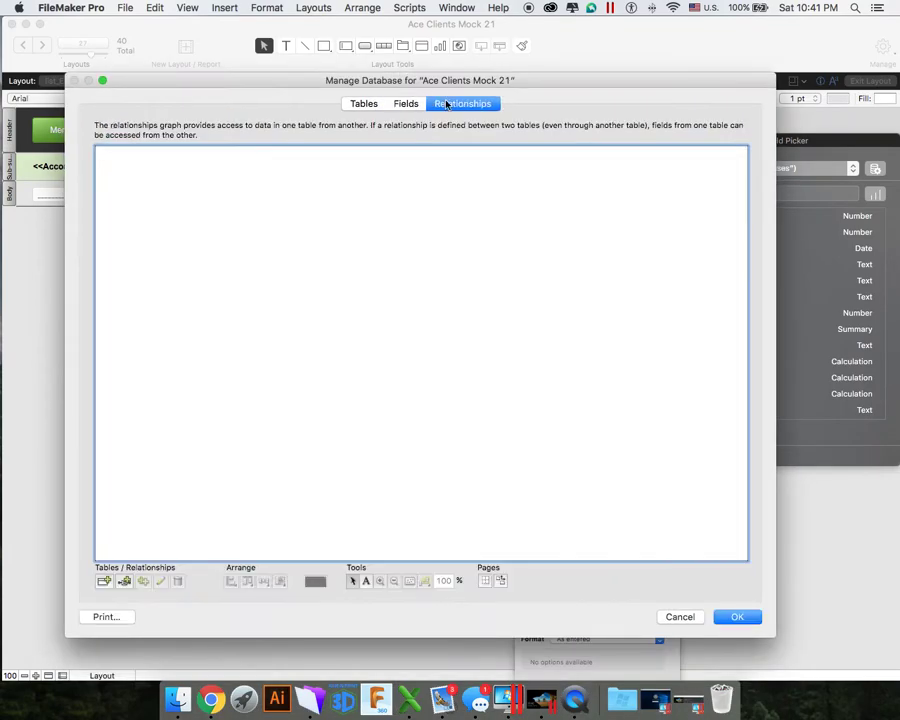
{"action": "left_click_drag", "start_coordinate": [330, 78], "coordinate": [390, 26]}
{"action": "scroll", "coordinate": [406, 316], "scroll_direction": "down", "scroll_amount": 5}
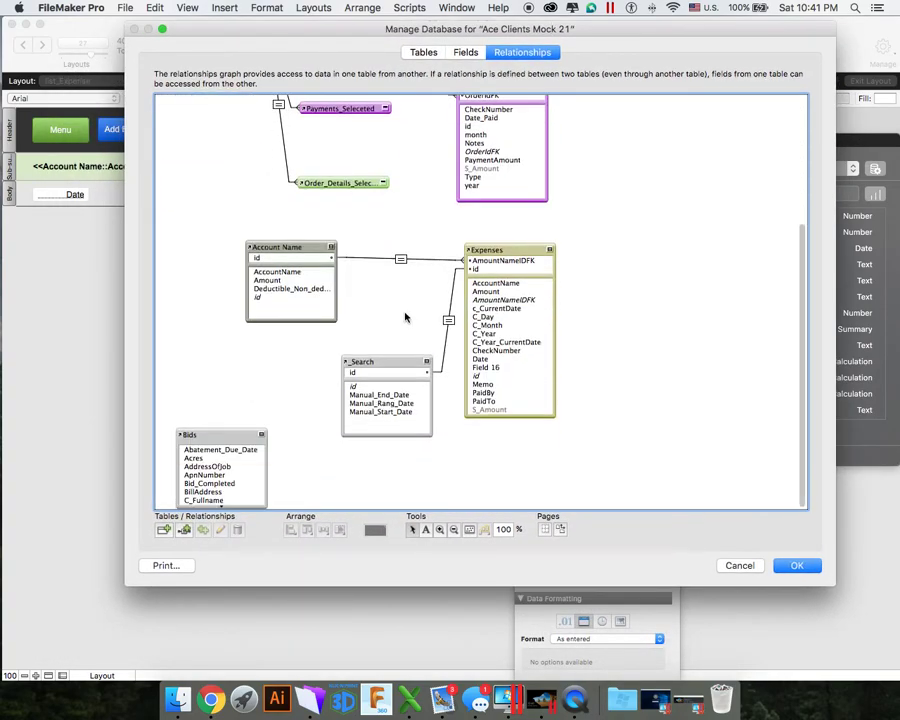
{"action": "left_click_drag", "start_coordinate": [293, 266], "coordinate": [260, 245]}
{"action": "mouse_move", "coordinate": [502, 248]}
{"action": "left_mouse_down"}
{"action": "mouse_move", "coordinate": [480, 236]}
{"action": "mouse_move", "coordinate": [486, 256]}
{"action": "mouse_move", "coordinate": [502, 253]}
{"action": "left_mouse_up"}
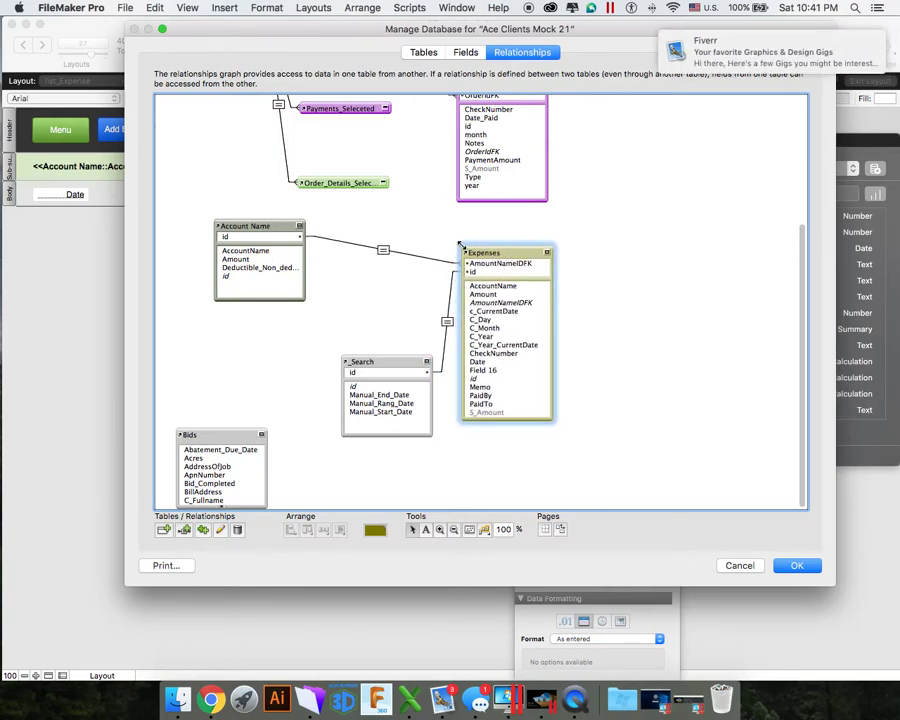
{"action": "left_click_drag", "start_coordinate": [372, 362], "coordinate": [301, 353]}
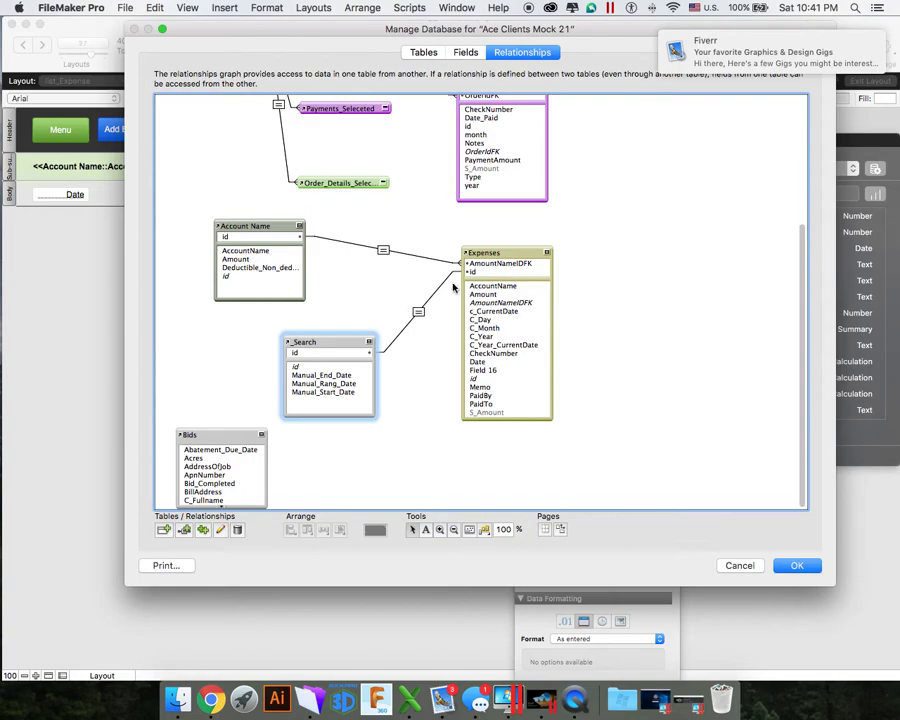
Check which fields link the _Search and Expenses tables in their relationship, and close the database definition
{"action": "double_click", "coordinate": [418, 313]}
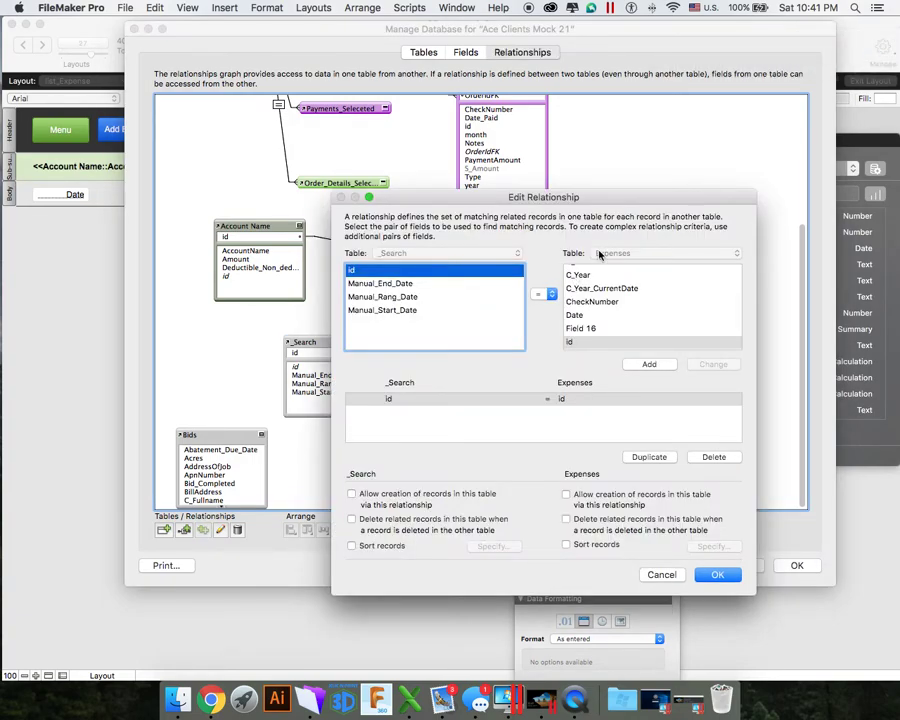
{"action": "scroll", "coordinate": [615, 340], "scroll_direction": "down", "scroll_amount": 1}
{"action": "left_click", "coordinate": [713, 576]}
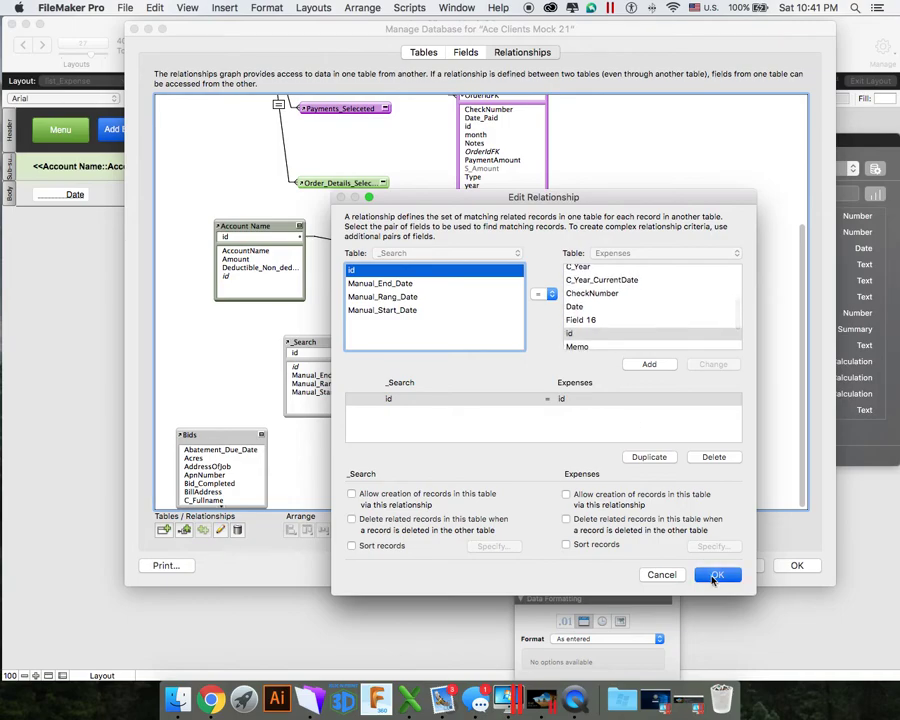
{"action": "key", "text": "Return"}
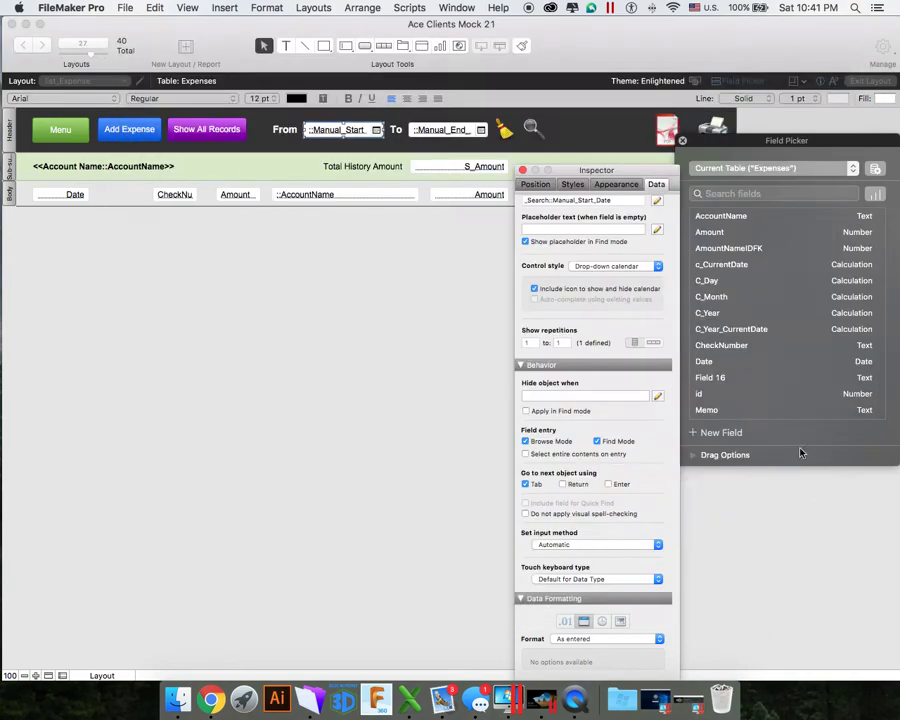
{"action": "left_click", "coordinate": [358, 268]}
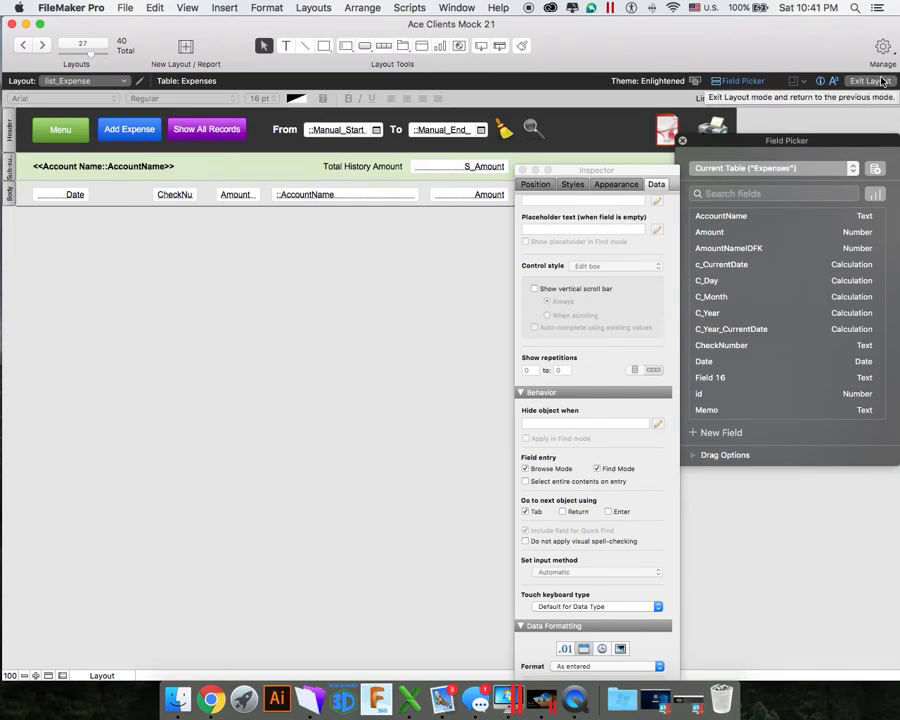
Check which _Search table fields the From and To date boxes in the header are assigned to
{"action": "double_click", "coordinate": [343, 134]}
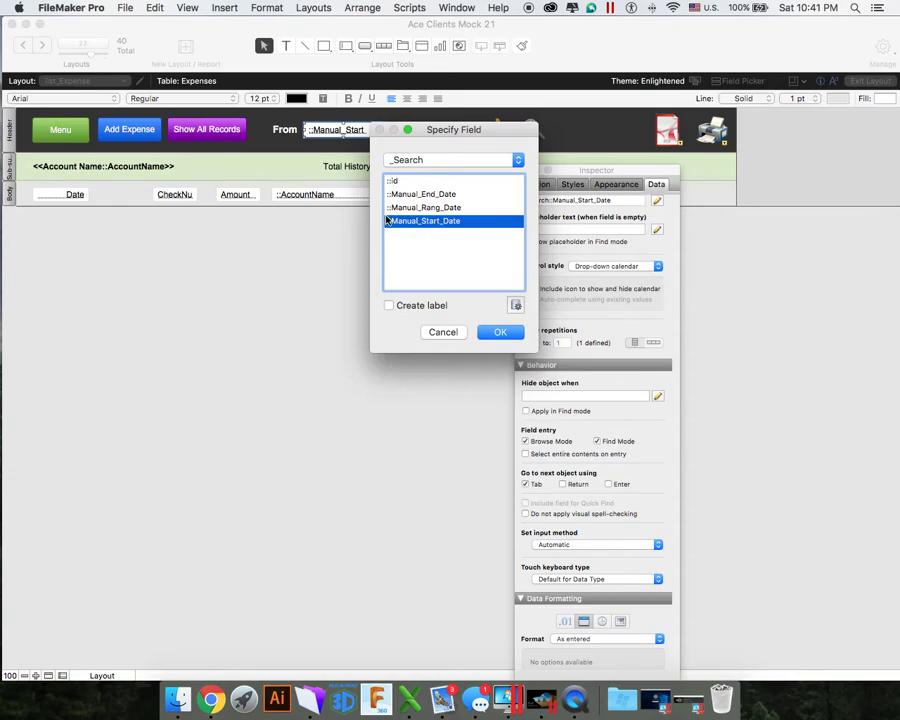
{"action": "left_click", "coordinate": [498, 332]}
{"action": "double_click", "coordinate": [425, 136]}
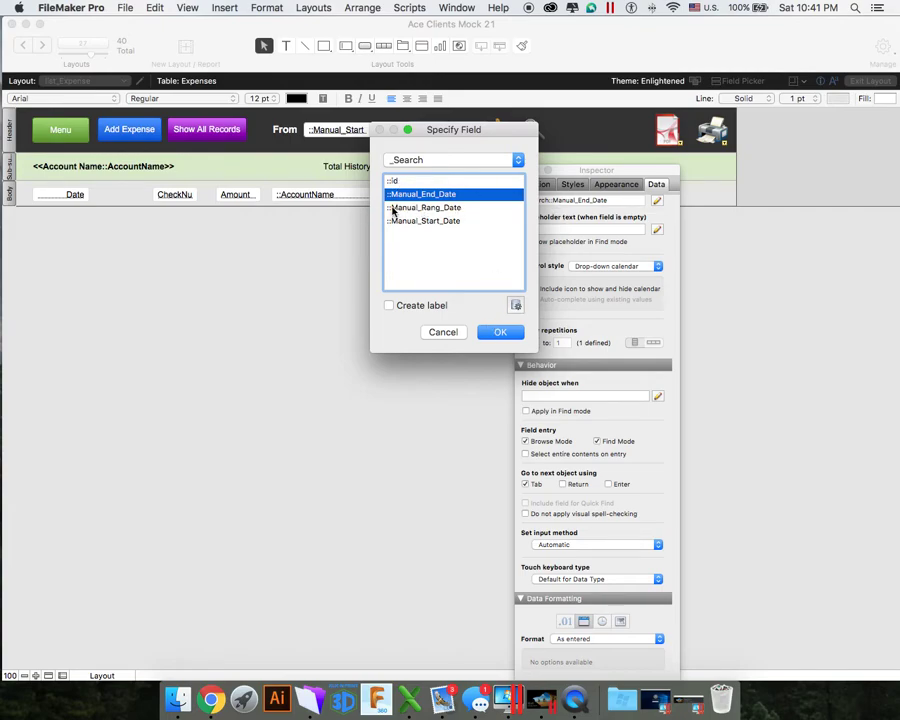
{"action": "left_click", "coordinate": [500, 331]}
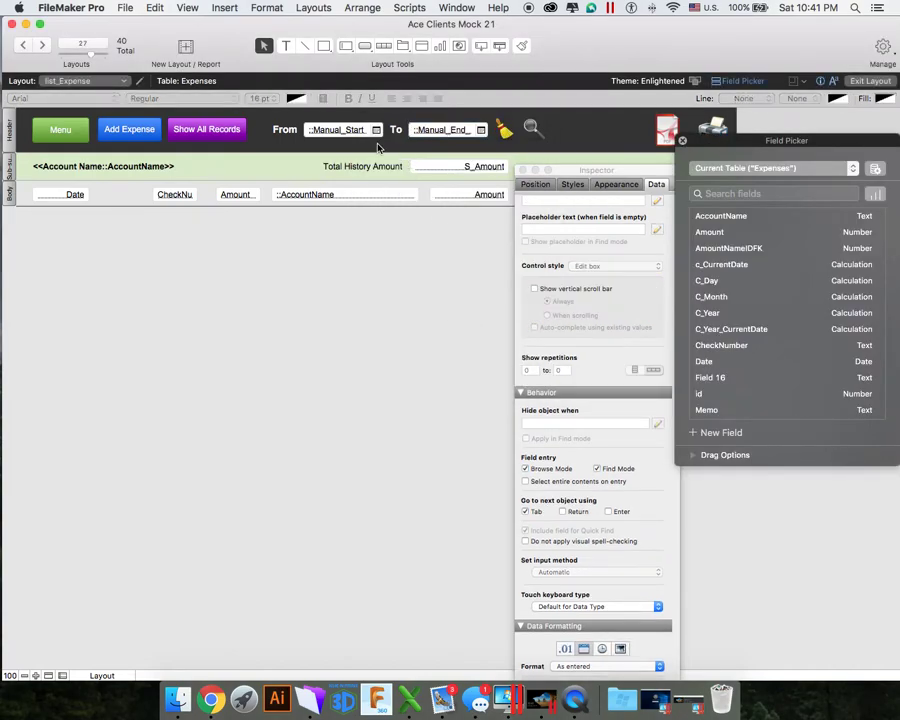
Check the table and field assigned to the Date box in the layout body
{"action": "scroll", "coordinate": [379, 148], "scroll_direction": "right", "scroll_amount": 1}
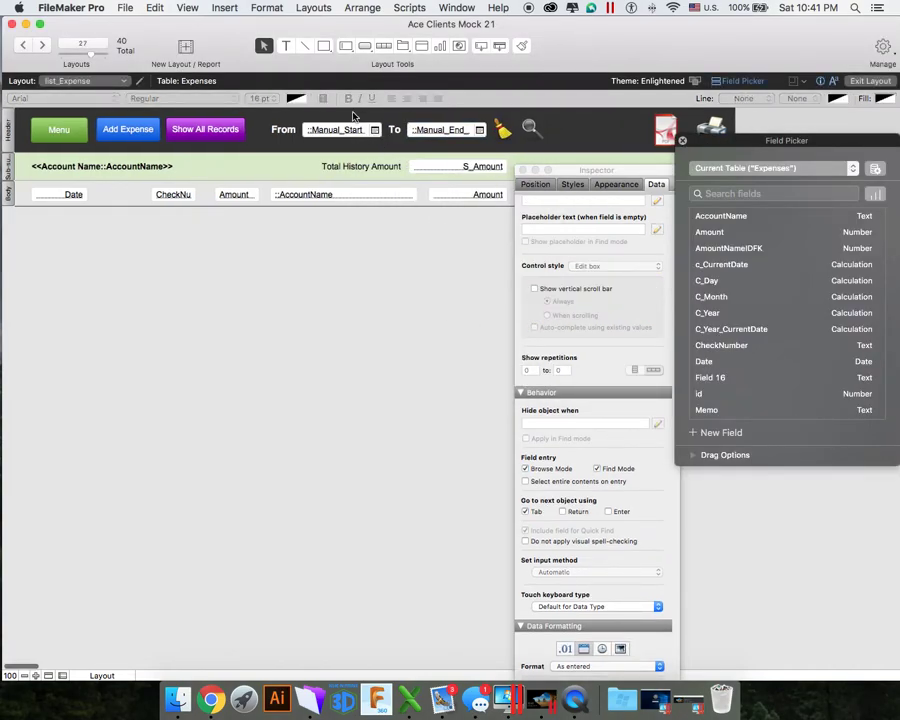
{"action": "scroll", "coordinate": [287, 116], "scroll_direction": "right", "scroll_amount": 1}
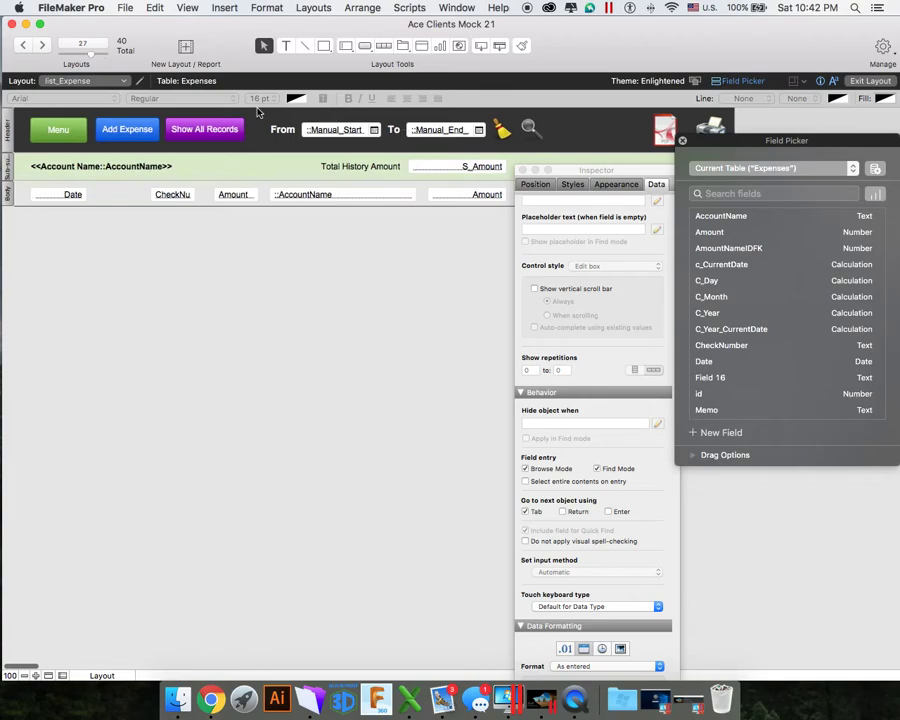
{"action": "double_click", "coordinate": [78, 194]}
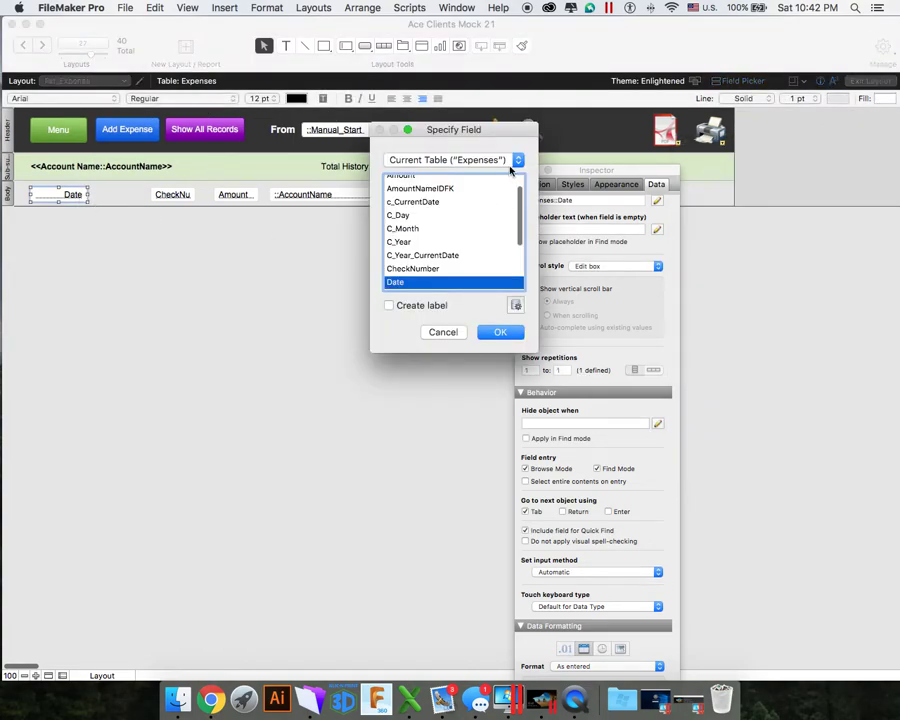
{"action": "left_click", "coordinate": [482, 327]}
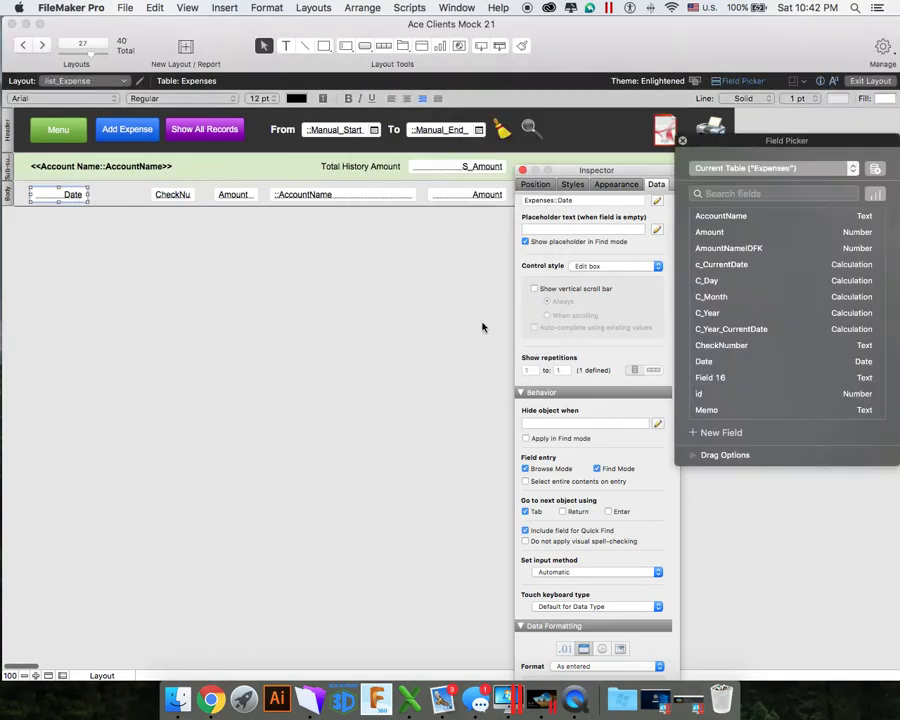
{"action": "left_click", "coordinate": [228, 233]}
Open the Expenses table's field definitions, examine the Date field's type and options, and close the database definition
{"action": "left_click", "coordinate": [126, 8]}
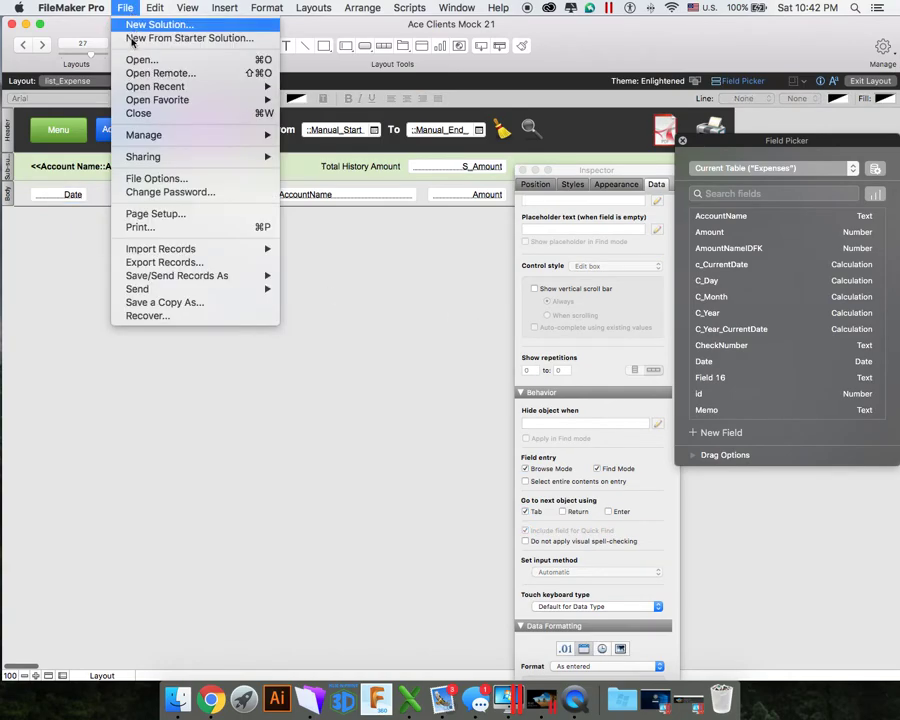
{"action": "mouse_move", "coordinate": [240, 135]}
{"action": "left_click", "coordinate": [334, 141]}
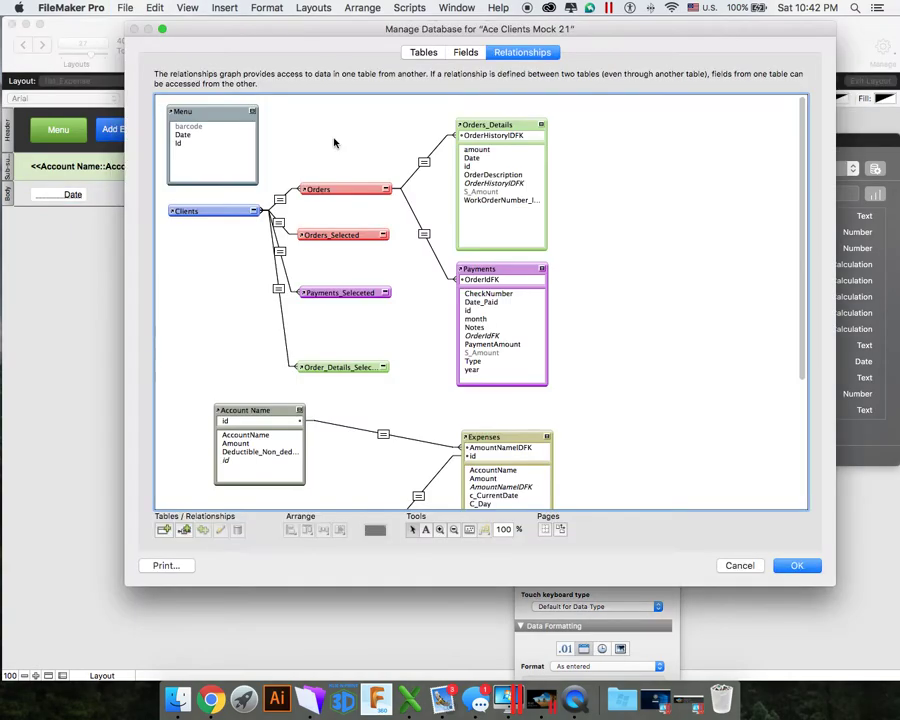
{"action": "left_click", "coordinate": [421, 53]}
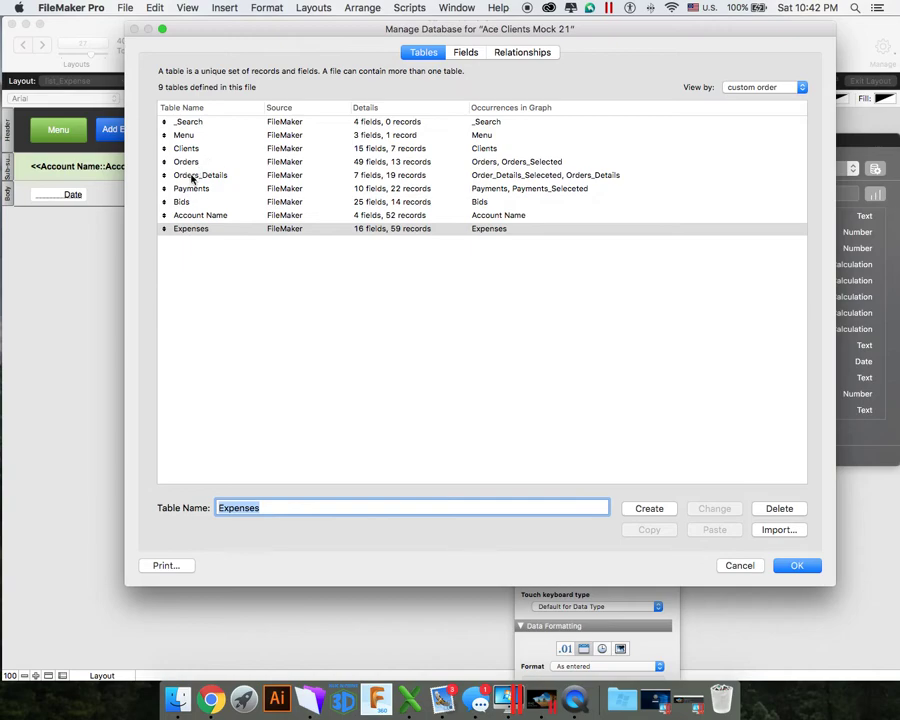
{"action": "double_click", "coordinate": [192, 229]}
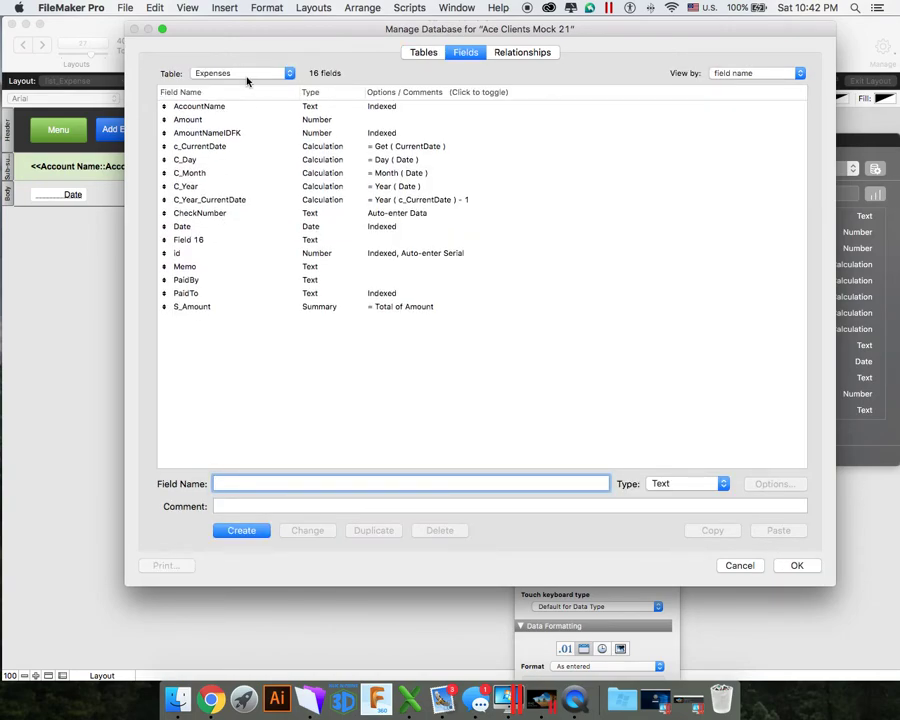
{"action": "left_click", "coordinate": [188, 227]}
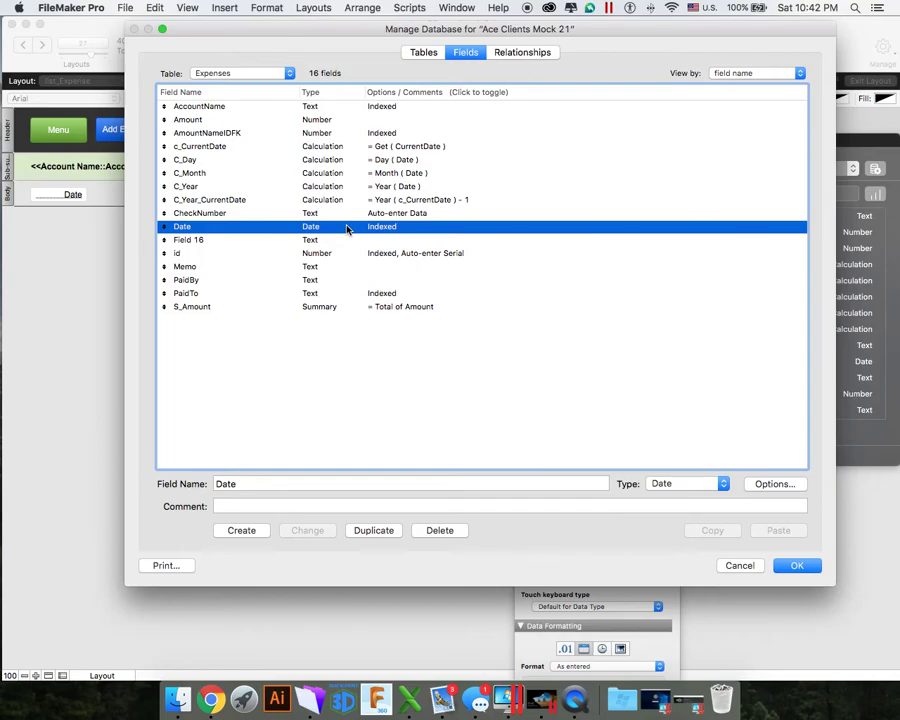
{"action": "left_click_drag", "start_coordinate": [578, 34], "coordinate": [550, 72]}
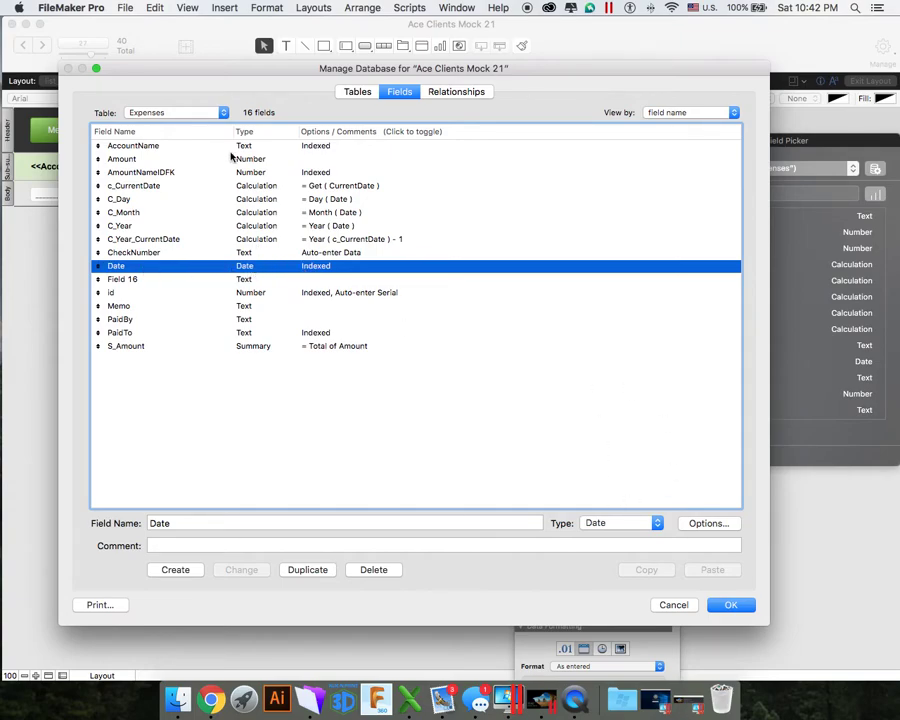
{"action": "left_click", "coordinate": [722, 604]}
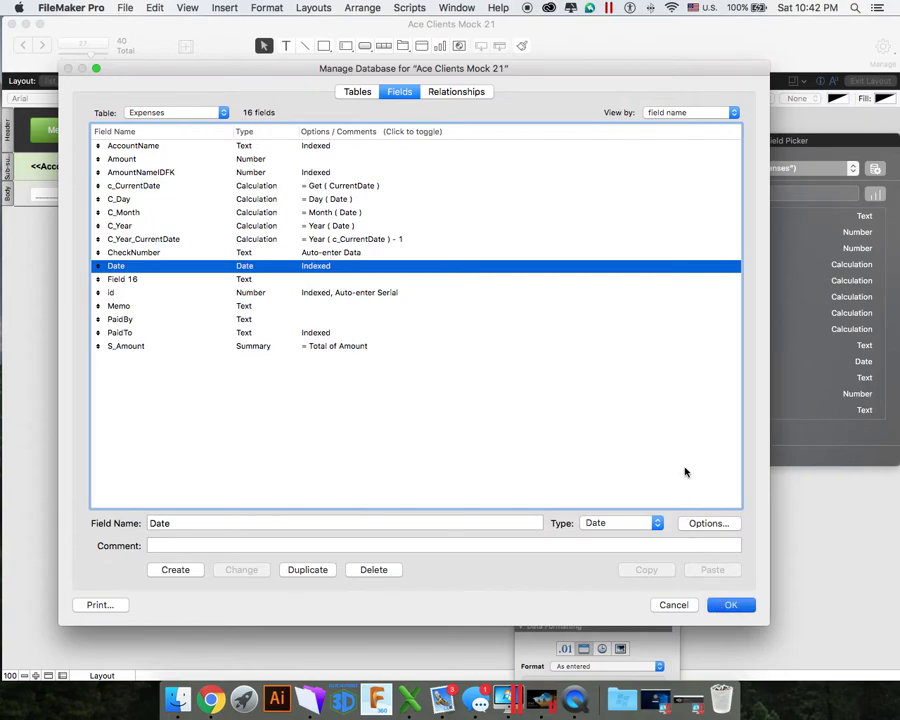
Nudge the To date field and the magnifying-glass button slightly to the left in the header
{"action": "left_click", "coordinate": [443, 131]}
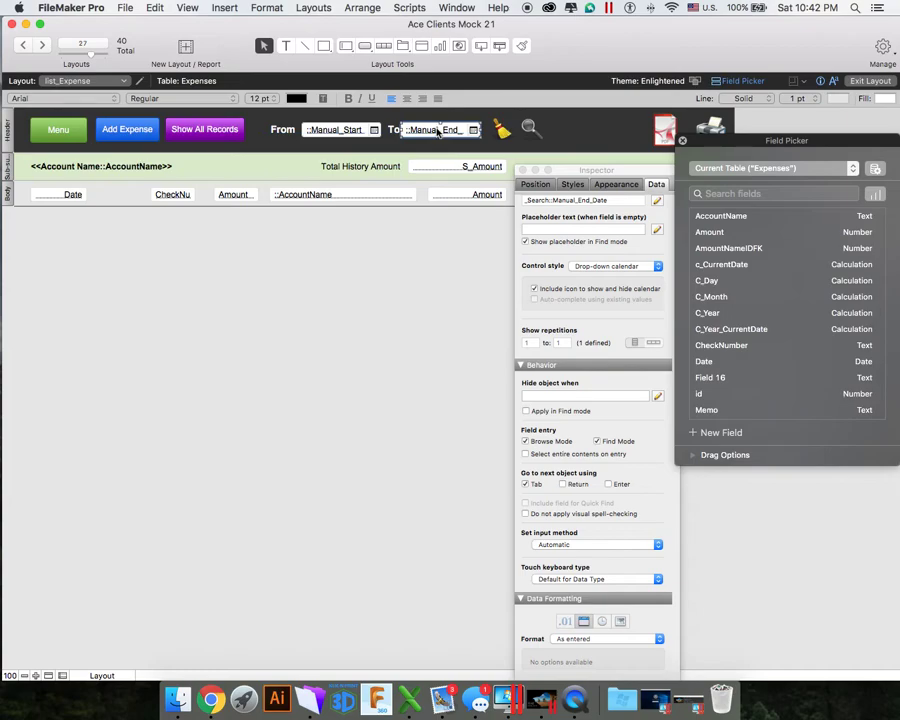
{"action": "left_click", "coordinate": [550, 132]}
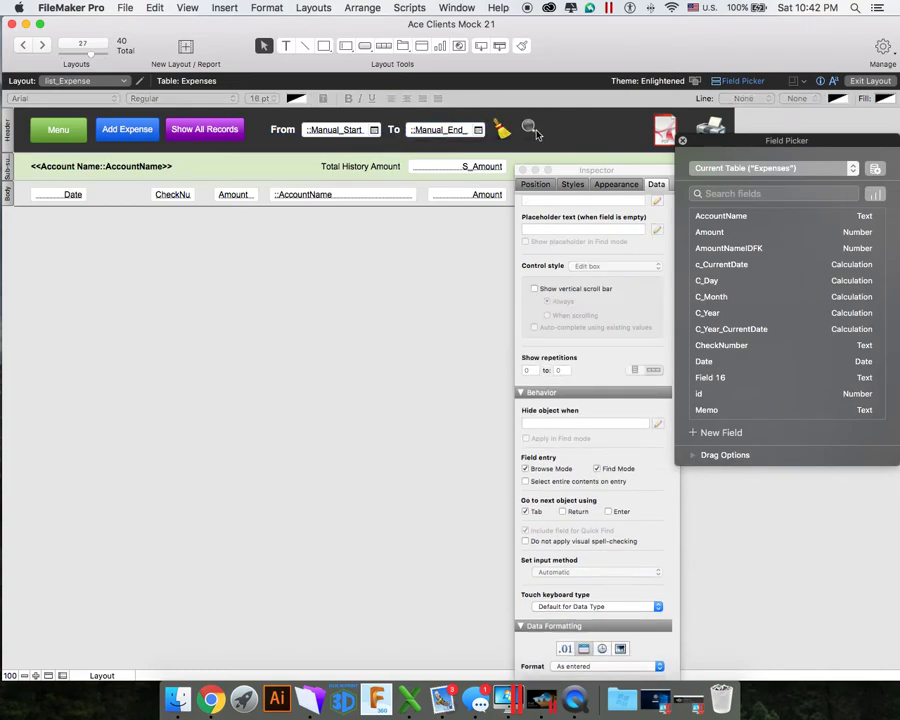
{"action": "left_click", "coordinate": [664, 128]}
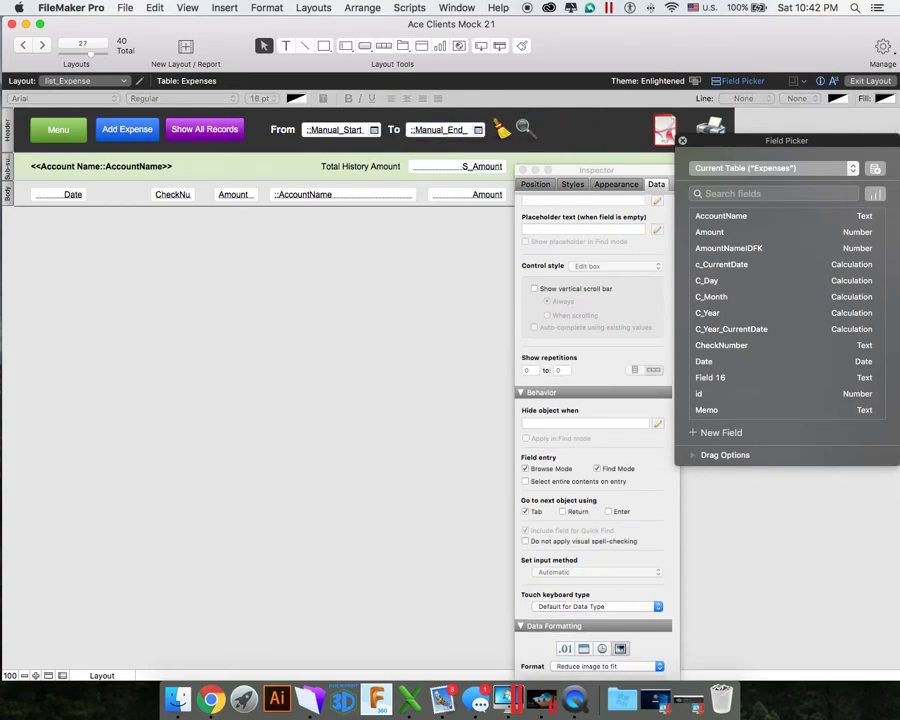
Open the Expense Date Search script assigned to the magnifying-glass button and place its window below the header
{"action": "double_click", "coordinate": [525, 128]}
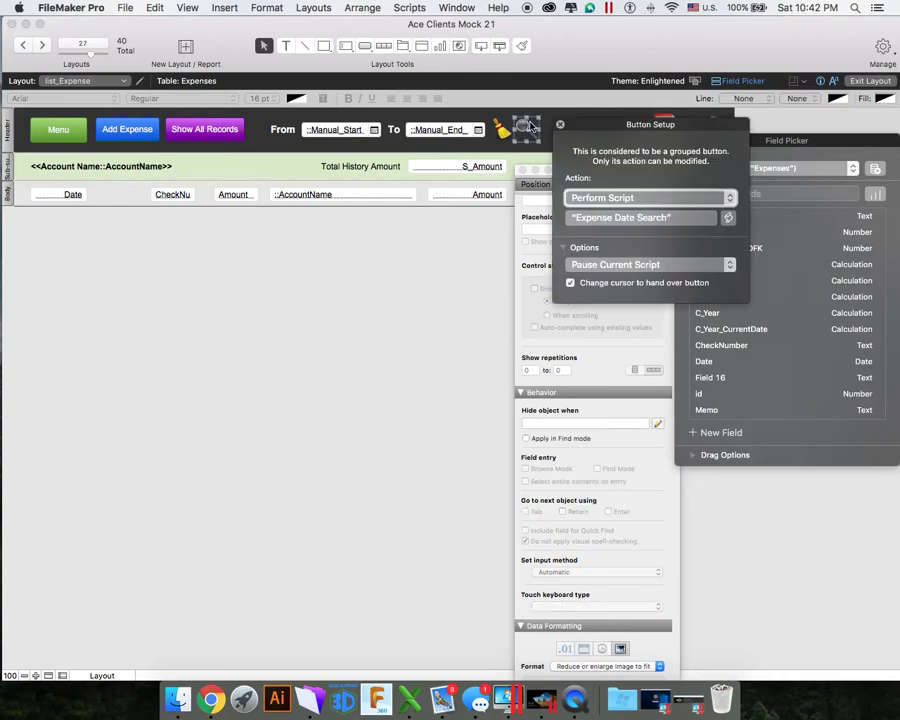
{"action": "left_click", "coordinate": [583, 224]}
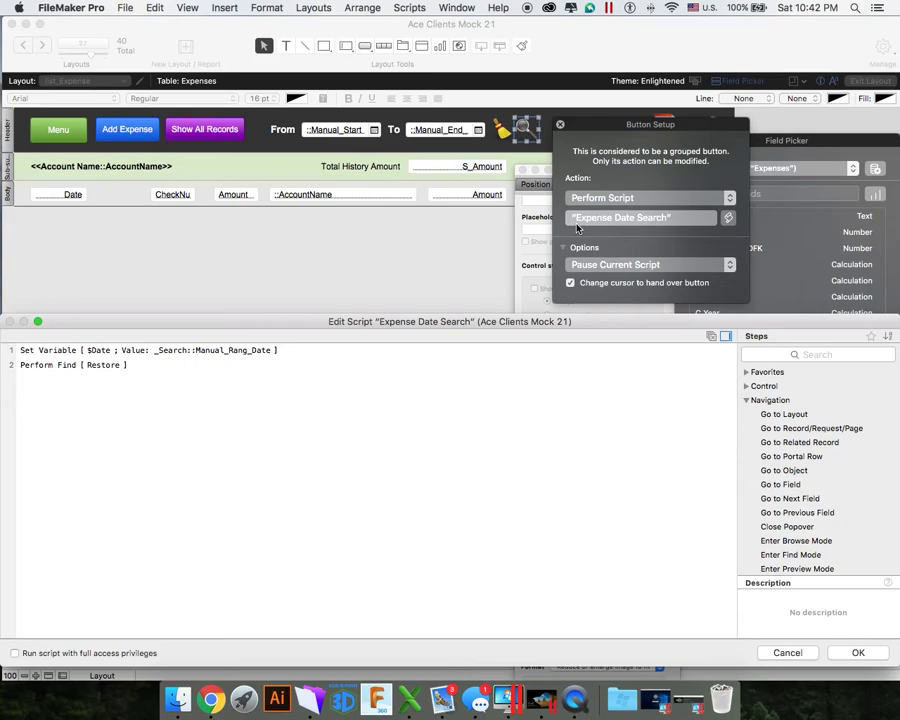
{"action": "left_click_drag", "start_coordinate": [555, 321], "coordinate": [583, 155]}
{"action": "left_click_drag", "start_coordinate": [279, 172], "coordinate": [279, 222]}
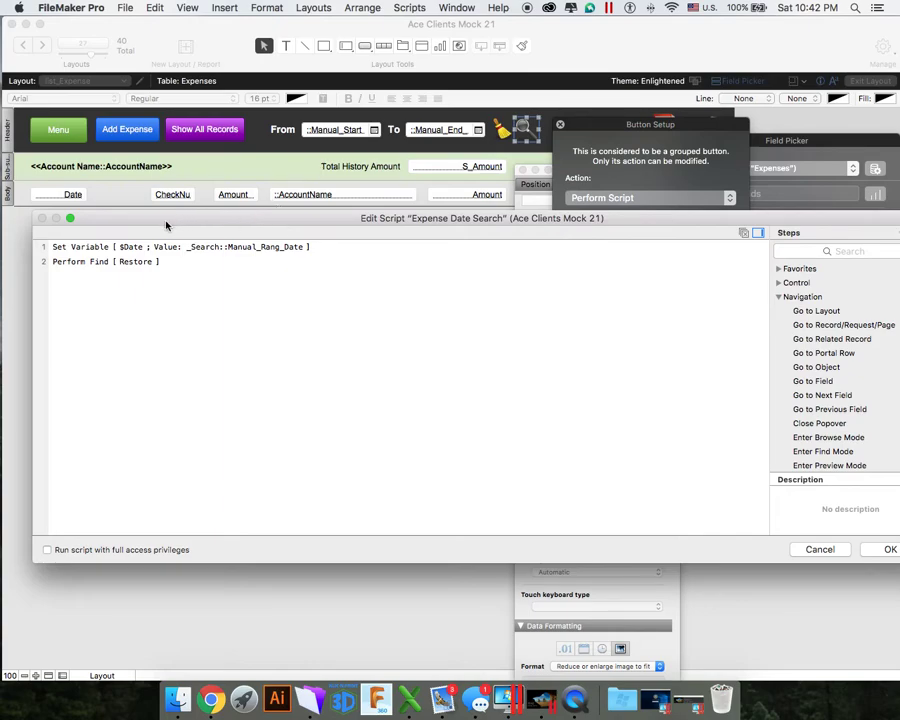
Check the value calculation of the $Date variable in the script's Set Variable step
{"action": "left_click", "coordinate": [112, 246]}
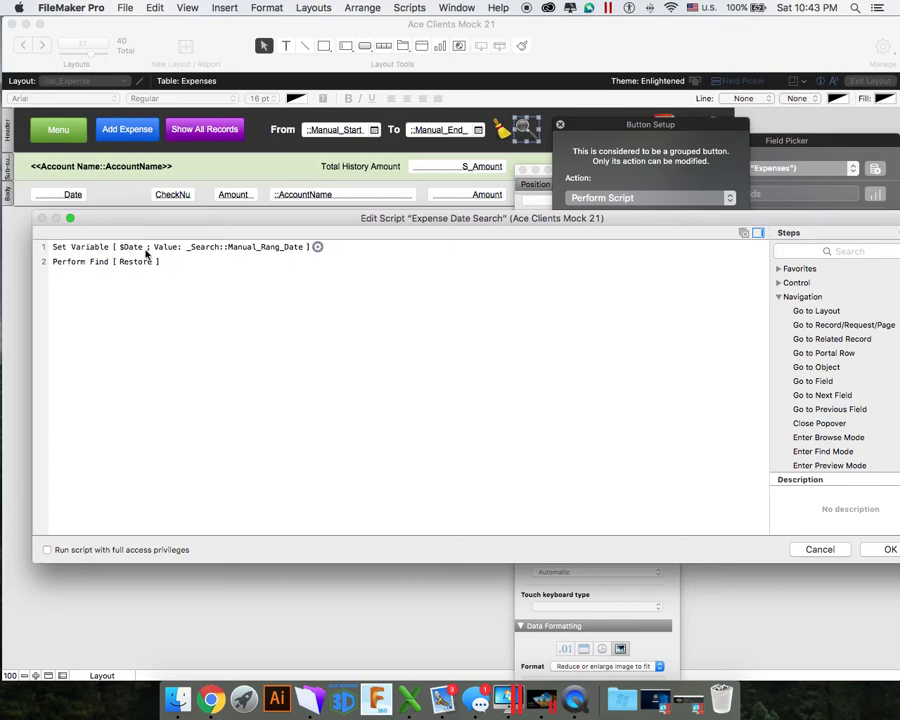
{"action": "left_click", "coordinate": [318, 248]}
{"action": "left_click", "coordinate": [499, 192]}
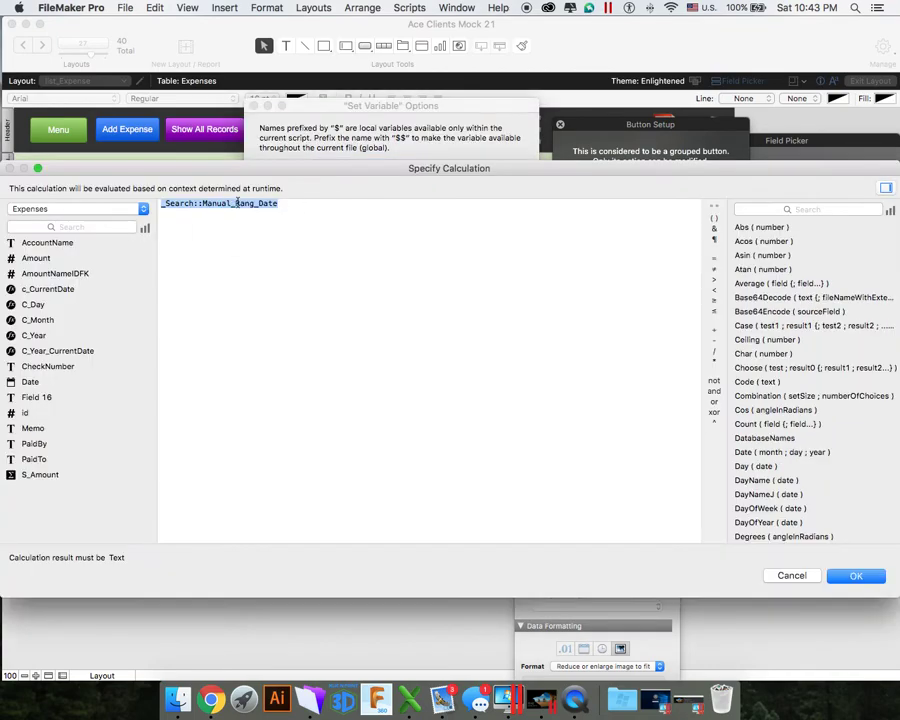
{"action": "left_click", "coordinate": [853, 575]}
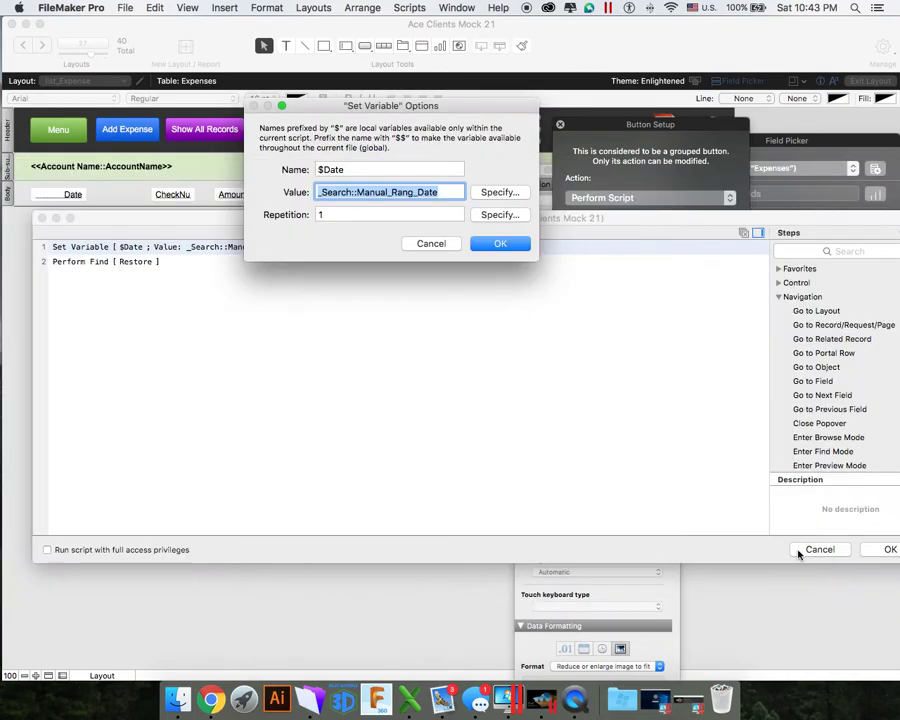
Examine the Perform Find step's find request for the Expenses::Date field and its $Date criterion, and close the script
{"action": "left_click", "coordinate": [509, 246]}
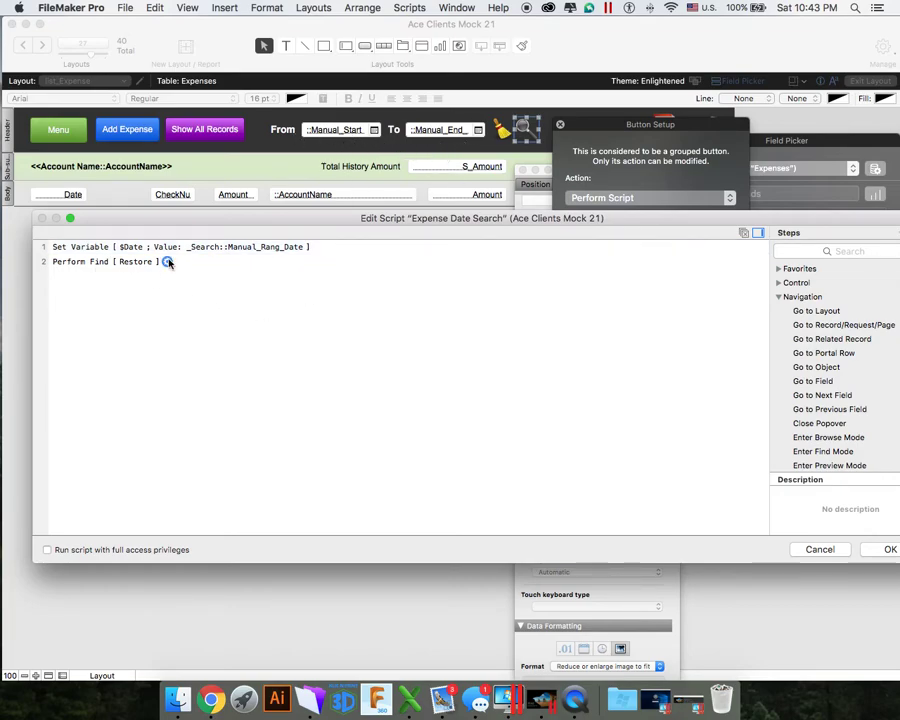
{"action": "left_click", "coordinate": [167, 261]}
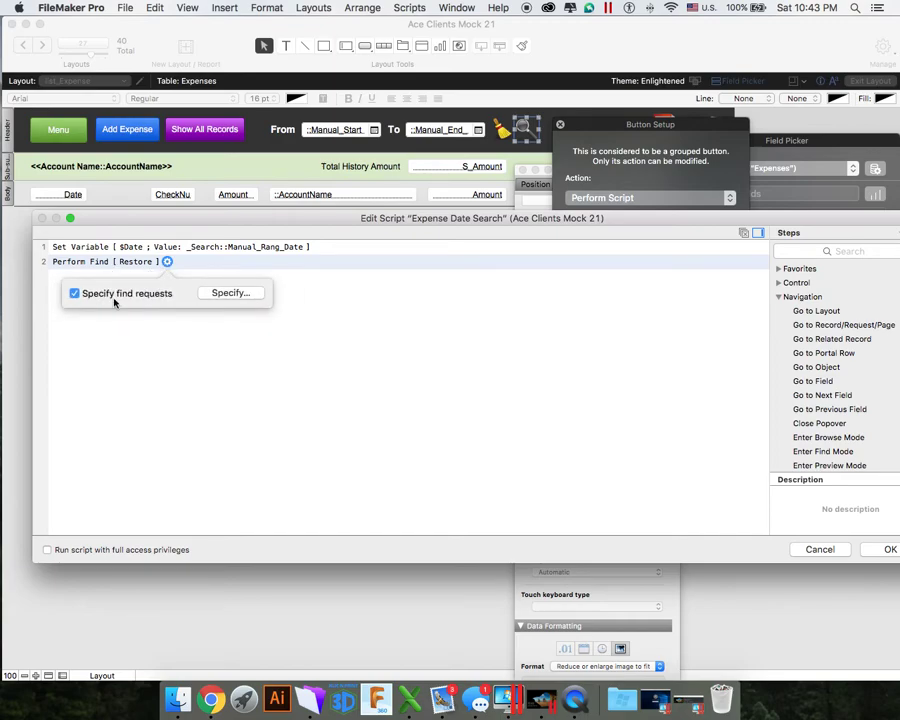
{"action": "left_click", "coordinate": [230, 293]}
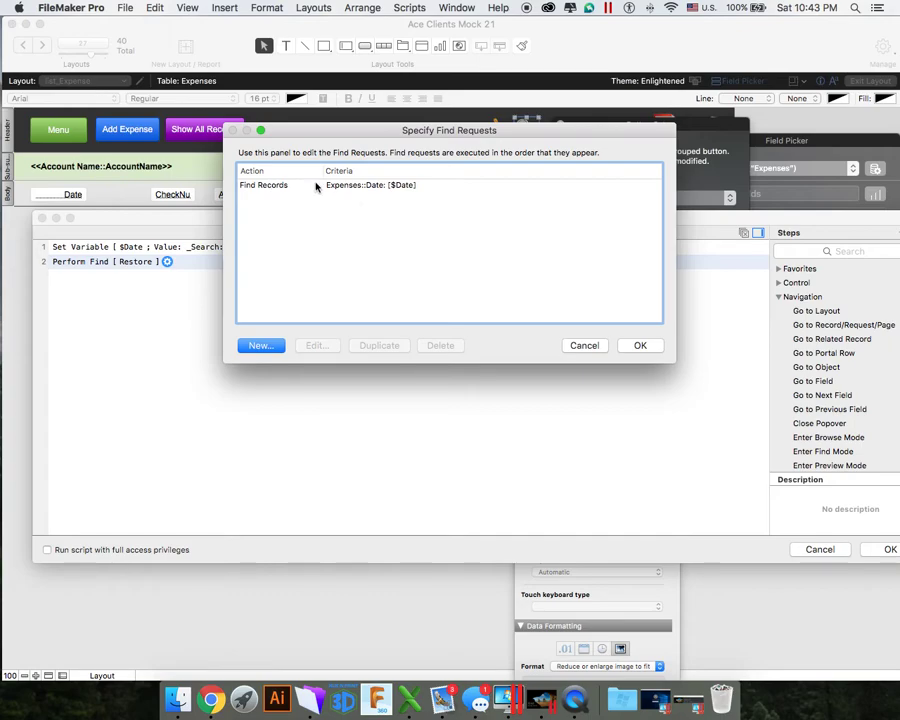
{"action": "double_click", "coordinate": [405, 186]}
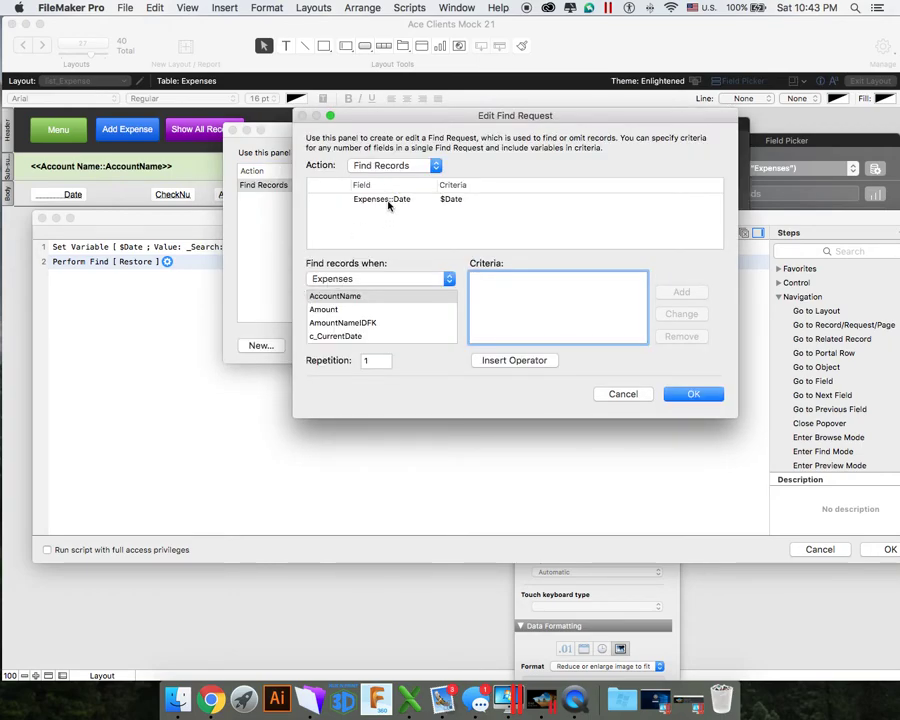
{"action": "left_click", "coordinate": [389, 202]}
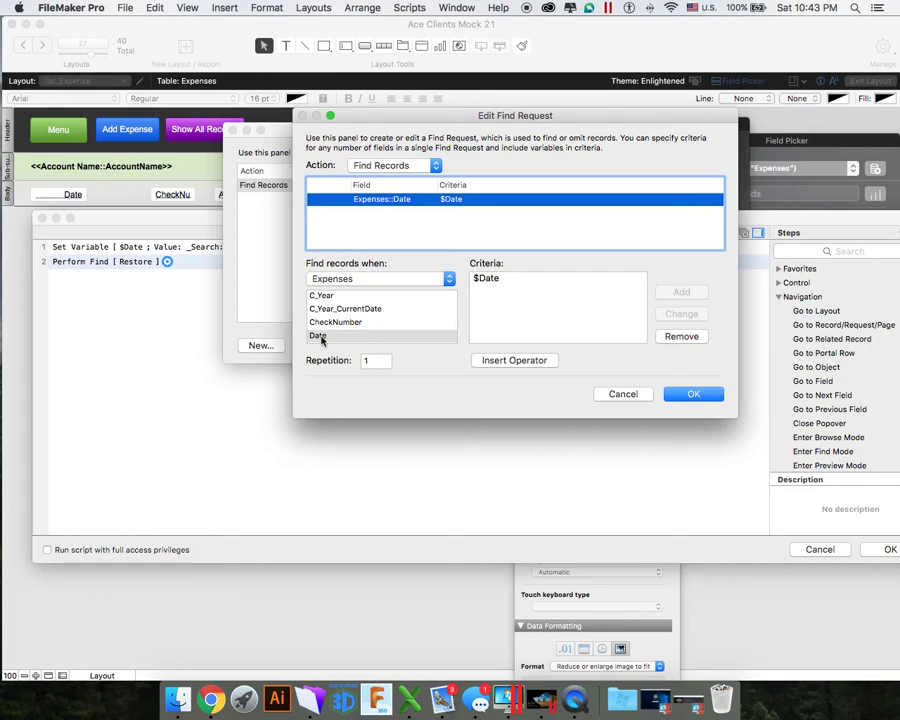
{"action": "left_click", "coordinate": [508, 277]}
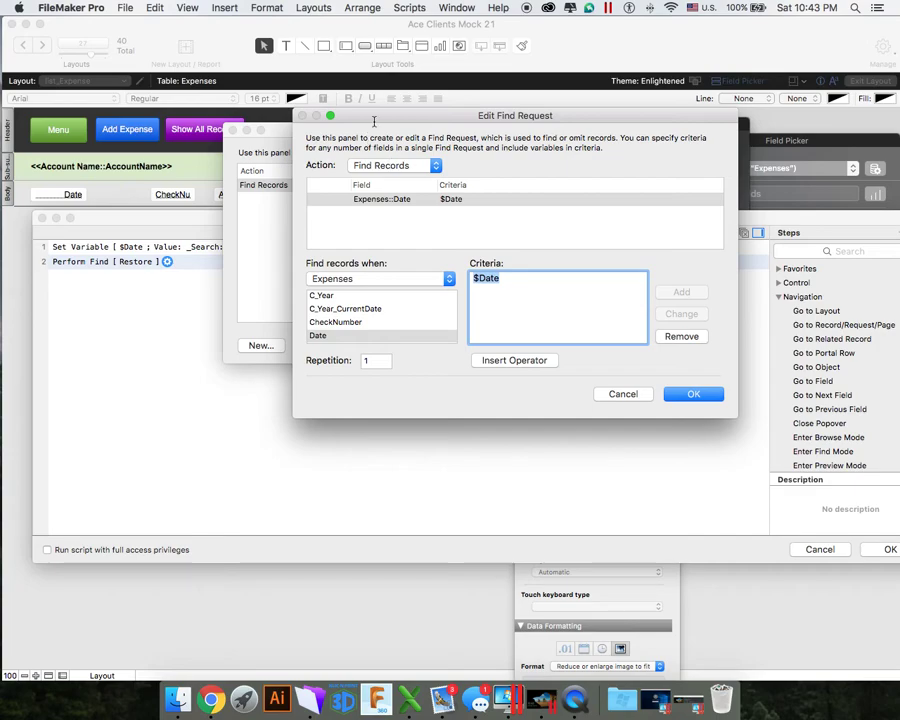
{"action": "left_click_drag", "start_coordinate": [374, 121], "coordinate": [387, 240]}
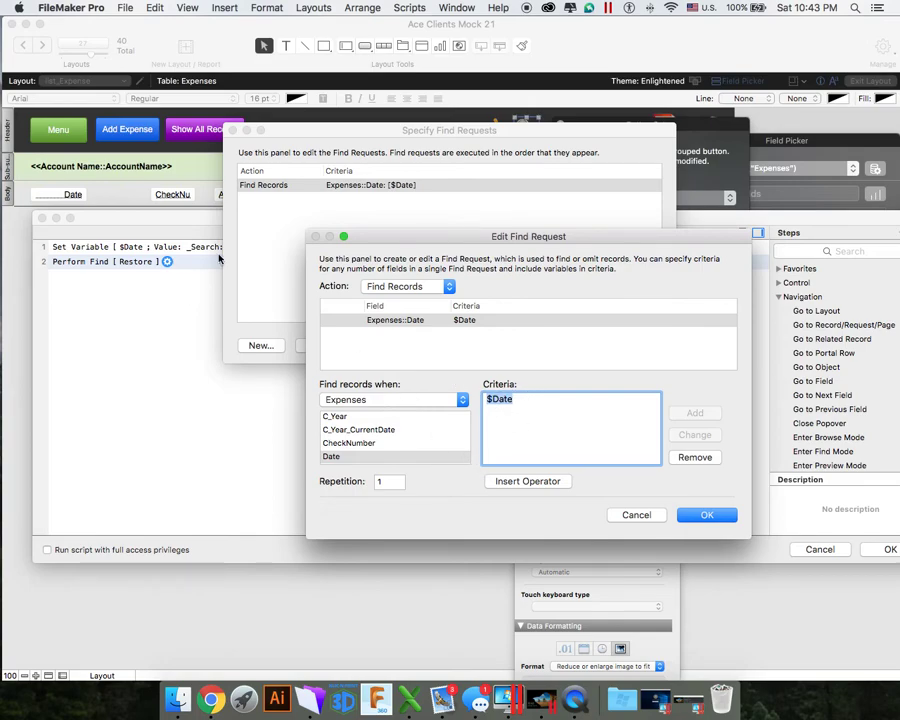
{"action": "left_click", "coordinate": [705, 514]}
{"action": "left_click", "coordinate": [638, 343]}
{"action": "left_click", "coordinate": [880, 550]}
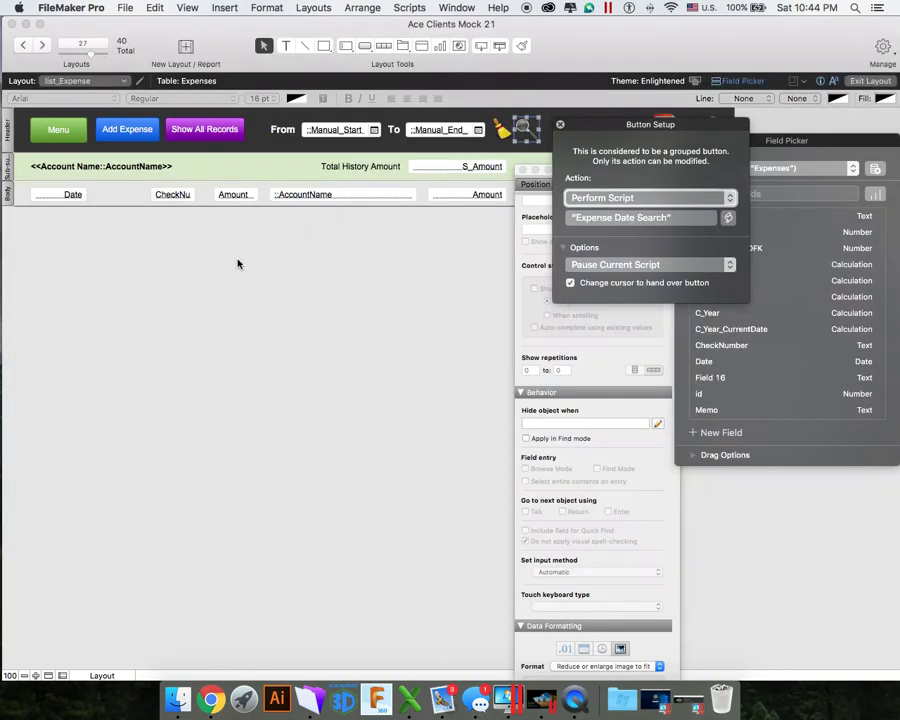
Open the database definition and show the field definitions of the _Search table
{"action": "left_click", "coordinate": [236, 260]}
{"action": "left_click", "coordinate": [124, 8]}
{"action": "mouse_move", "coordinate": [144, 138]}
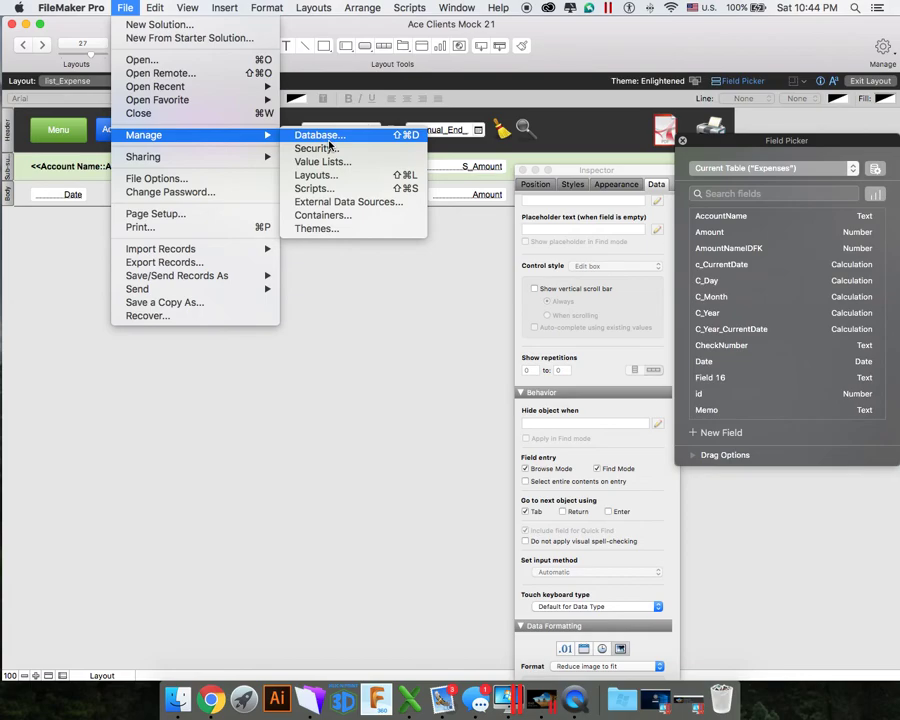
{"action": "left_click", "coordinate": [335, 134]}
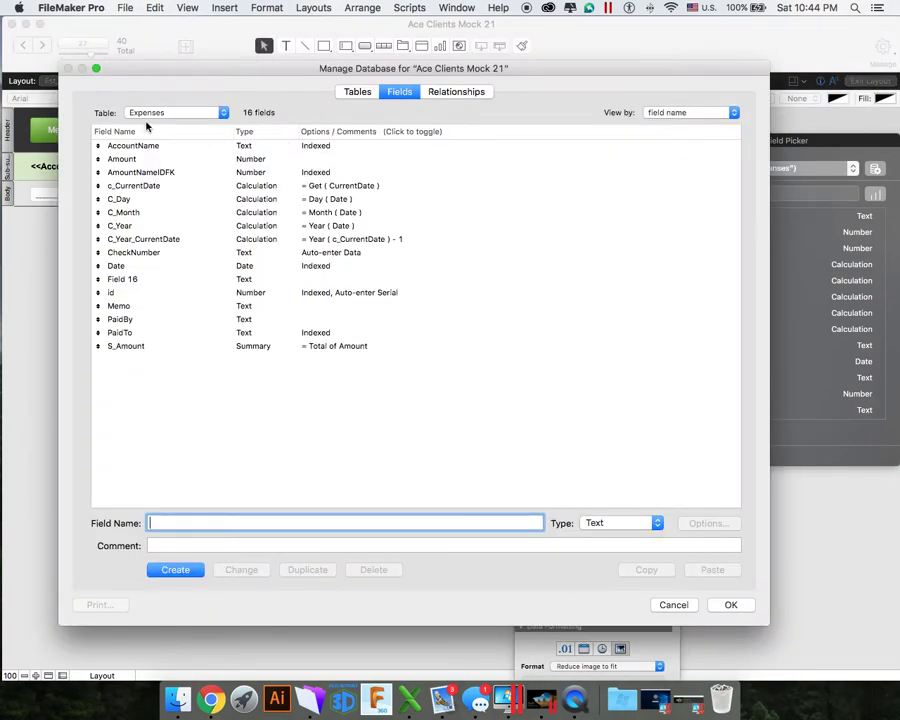
{"action": "left_click", "coordinate": [146, 113]}
{"action": "left_click", "coordinate": [164, 34]}
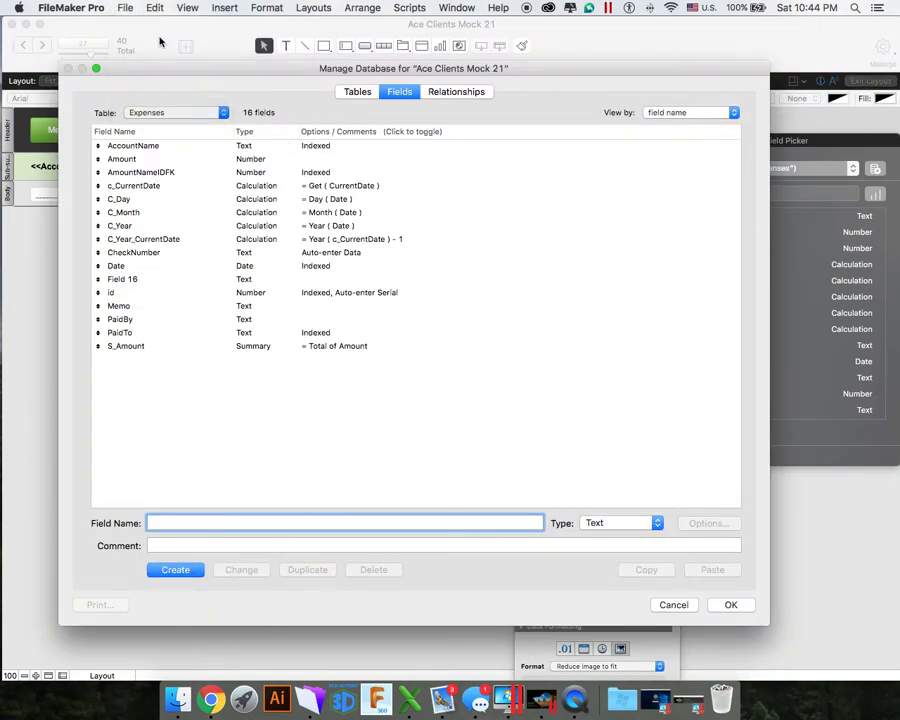
{"action": "left_click", "coordinate": [157, 114]}
{"action": "left_click", "coordinate": [155, 103]}
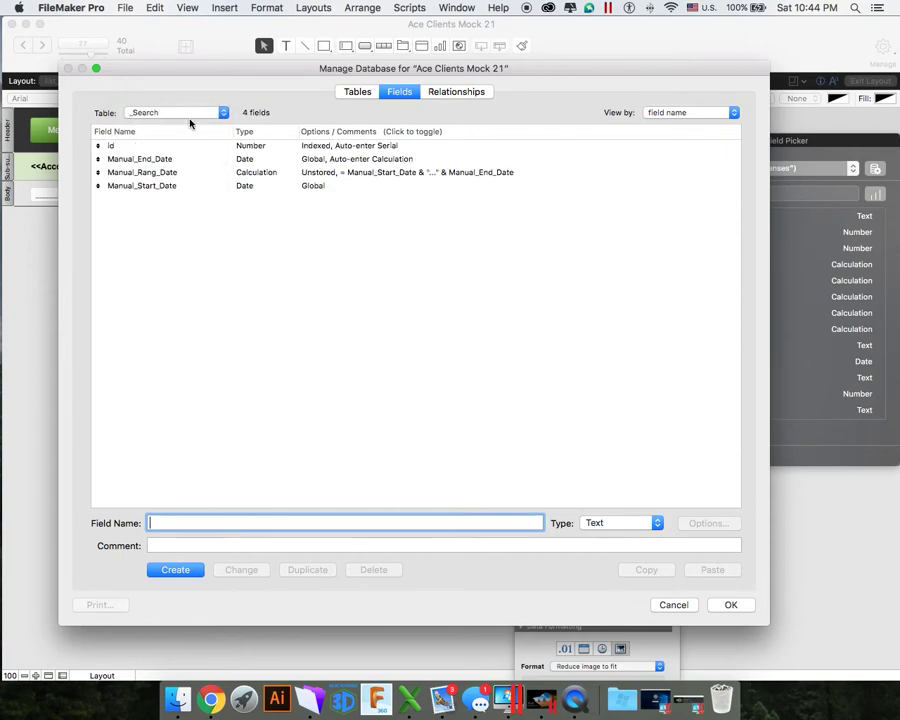
Turn on global storage for the Manual_Rang_Date calculation field and save the database definition
{"action": "left_click", "coordinate": [190, 186]}
{"action": "left_click", "coordinate": [340, 174]}
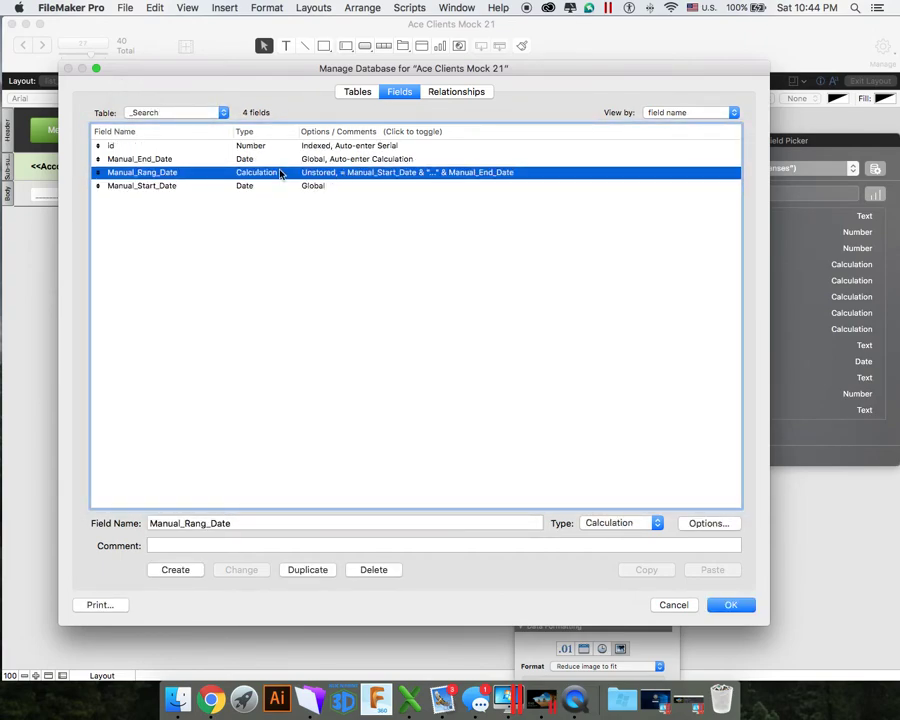
{"action": "double_click", "coordinate": [325, 177]}
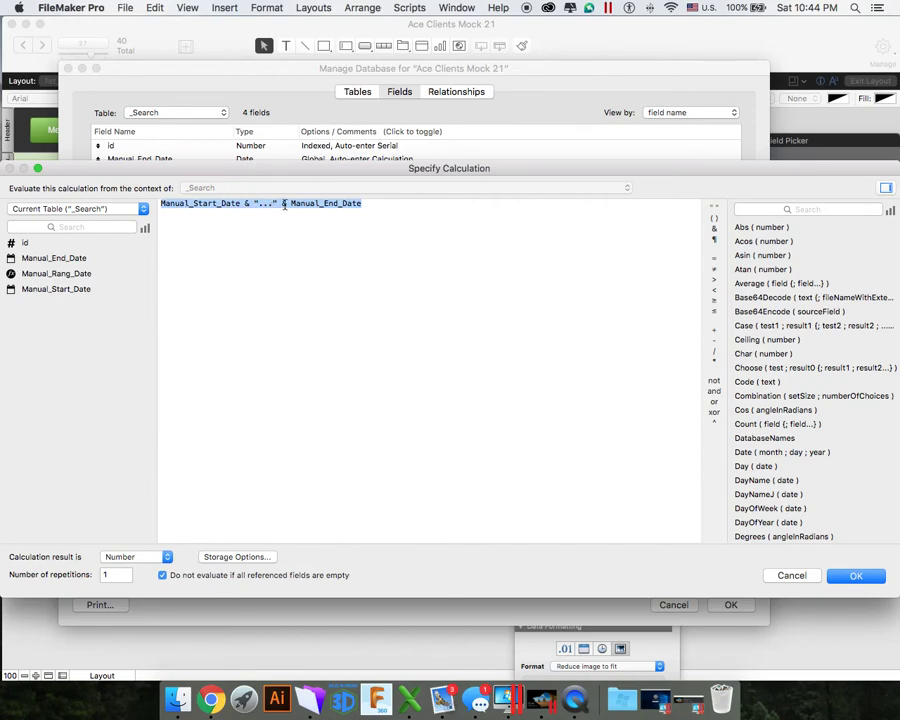
{"action": "left_click", "coordinate": [371, 204]}
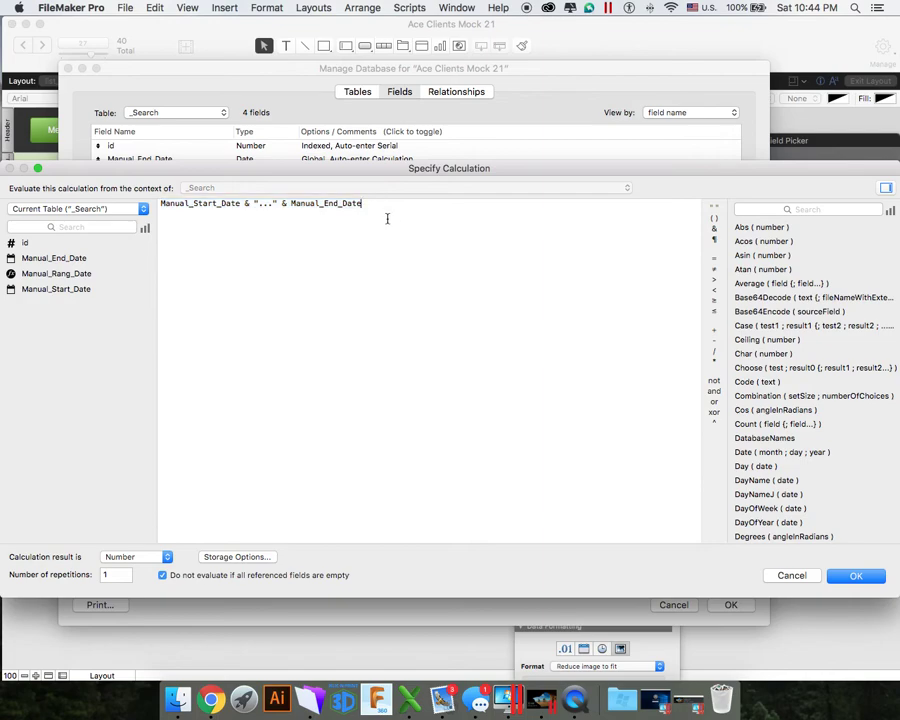
{"action": "left_click", "coordinate": [246, 563]}
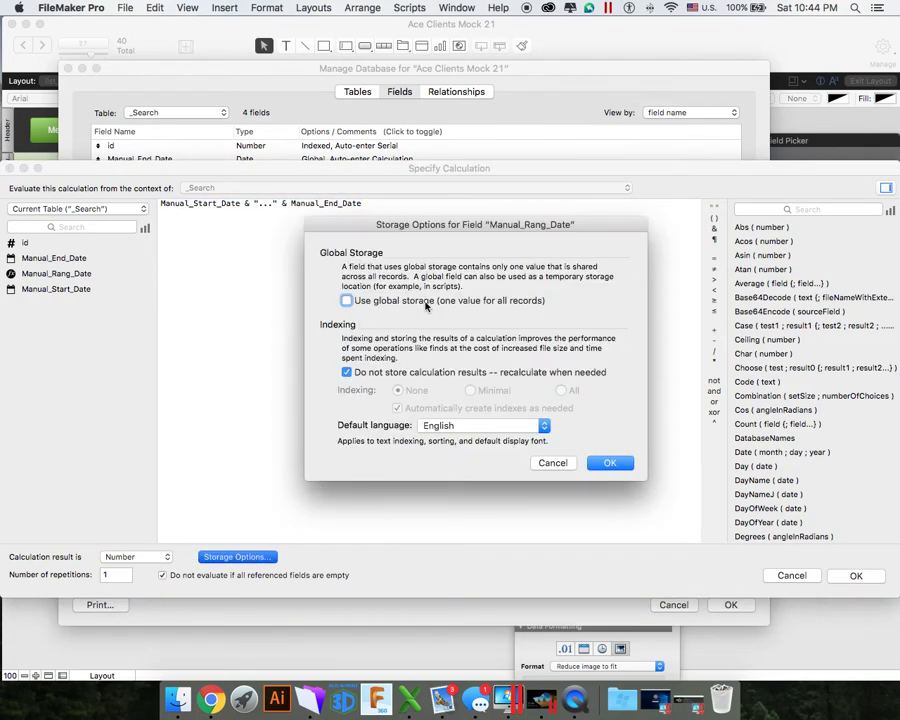
{"action": "left_click", "coordinate": [349, 300]}
{"action": "left_click", "coordinate": [609, 462]}
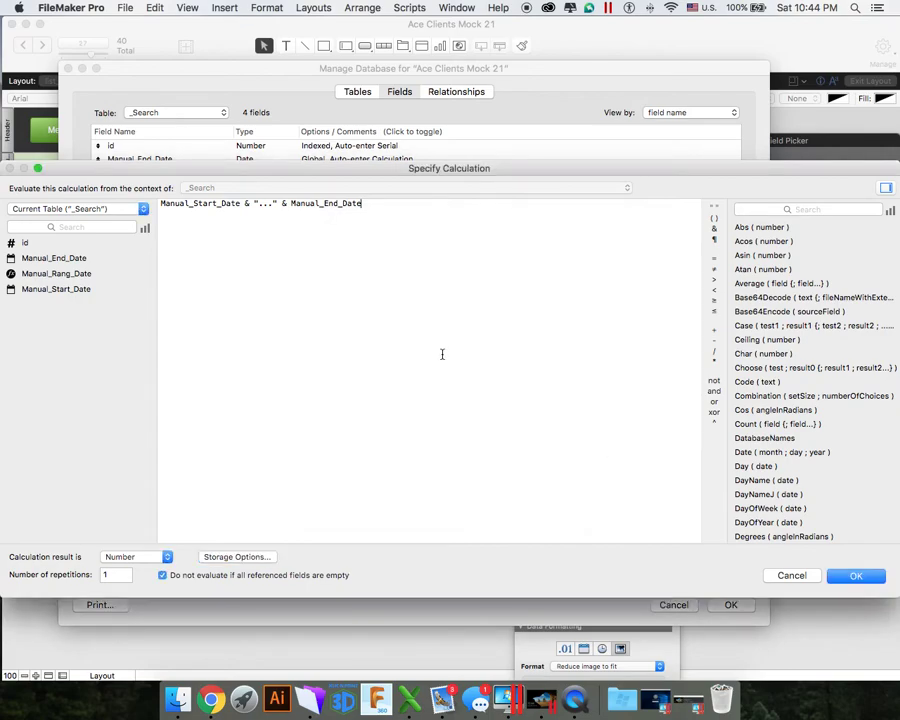
{"action": "left_click", "coordinate": [848, 577]}
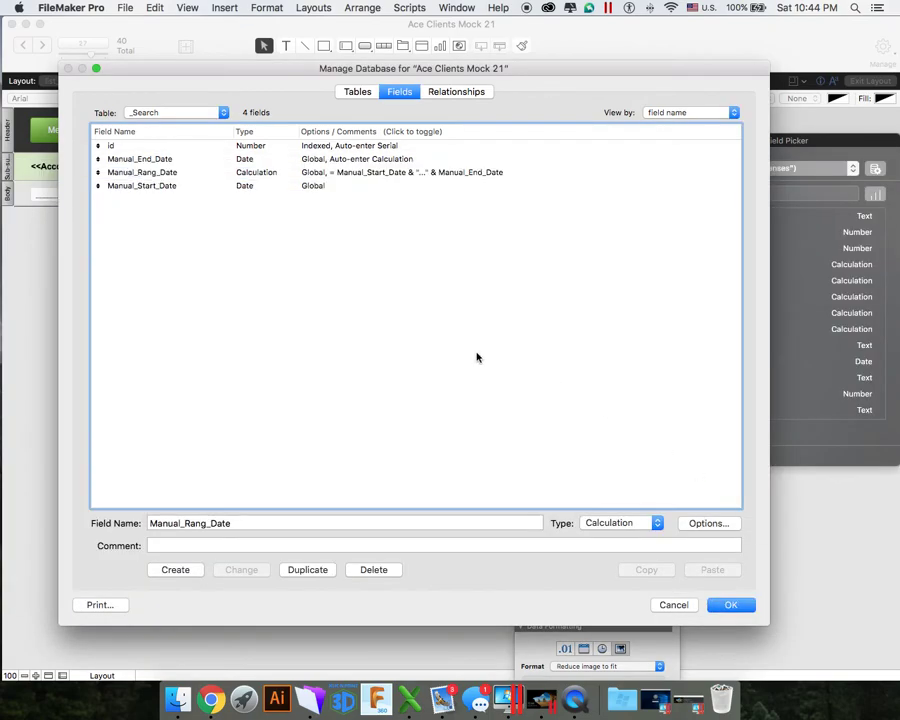
{"action": "left_click", "coordinate": [722, 605]}
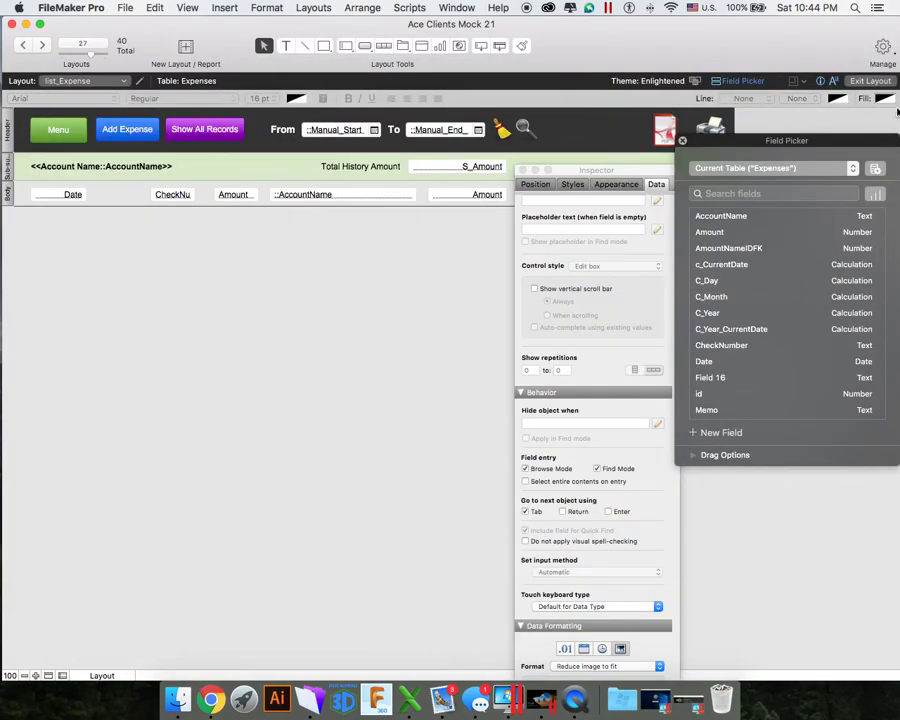
Switch the expense list to Browse mode and enter 1/15/2009 as the From date
{"action": "key", "text": "super+b"}
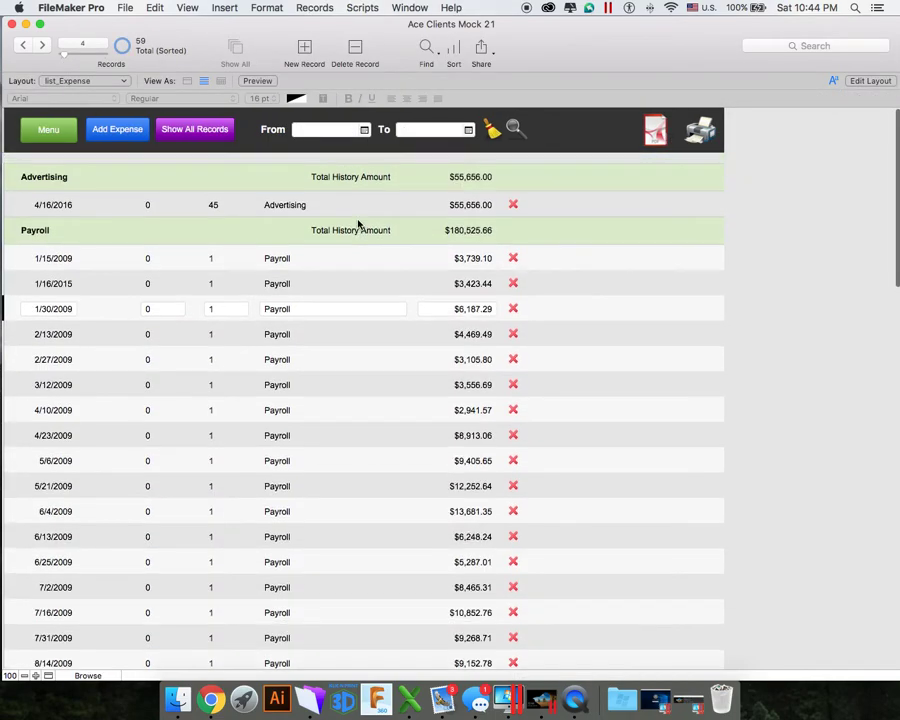
{"action": "scroll", "coordinate": [362, 200], "scroll_direction": "down", "scroll_amount": 1}
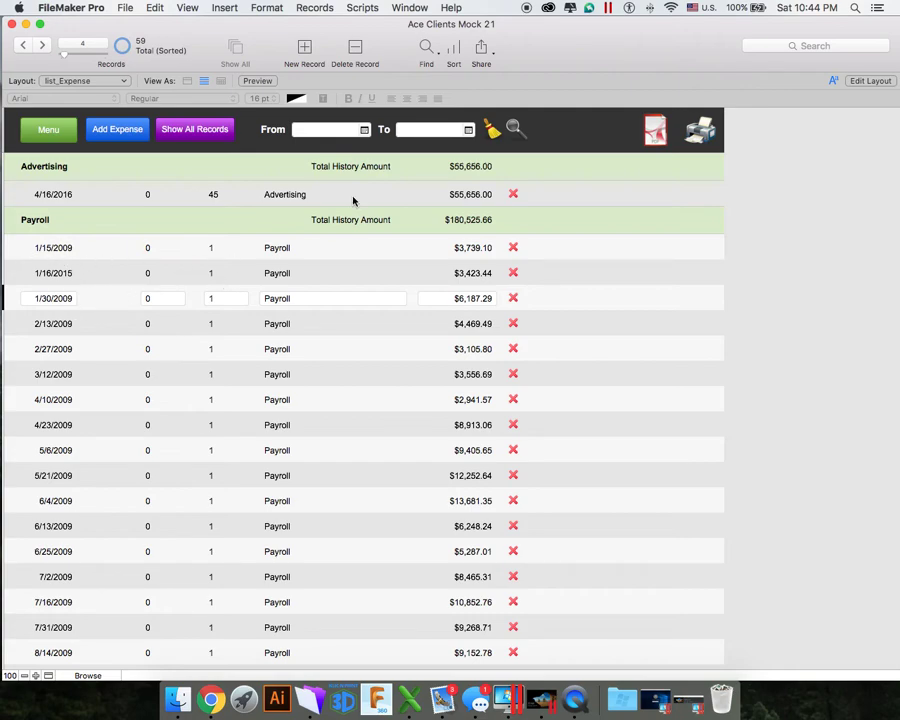
{"action": "left_click", "coordinate": [332, 130]}
{"action": "left_click", "coordinate": [332, 131]}
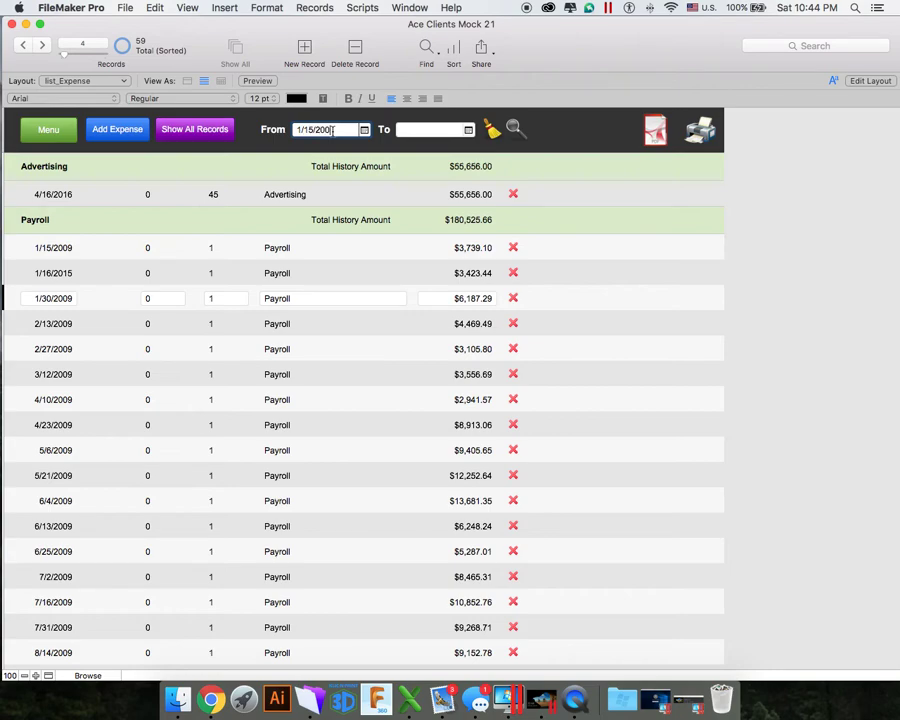
Set the To date to 1/30/2009 and run the expense date search
{"action": "left_click", "coordinate": [424, 132]}
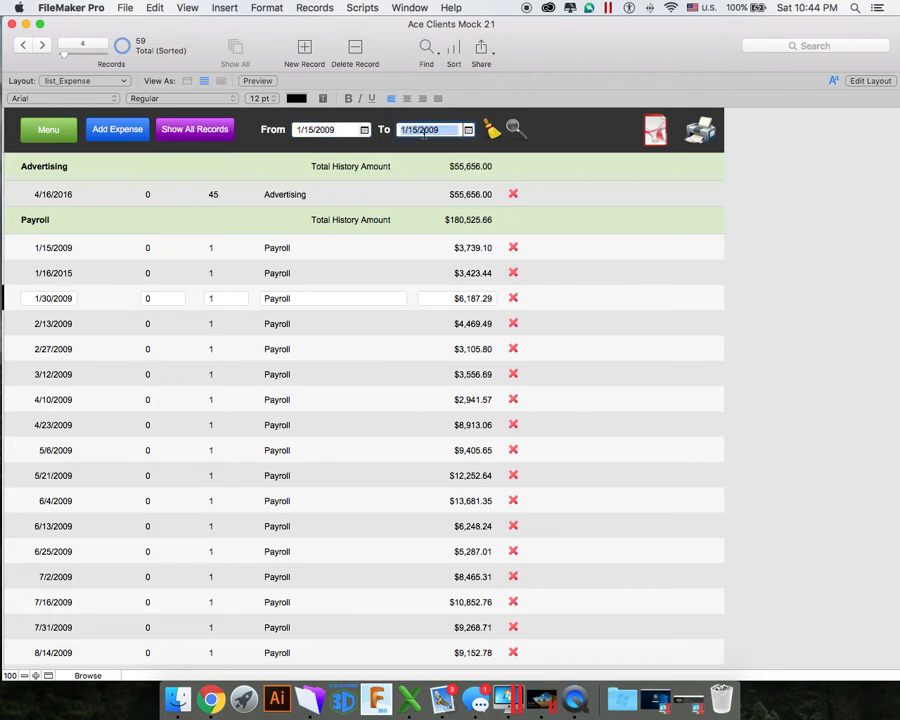
{"action": "scroll", "coordinate": [428, 132], "scroll_direction": "down", "scroll_amount": 1}
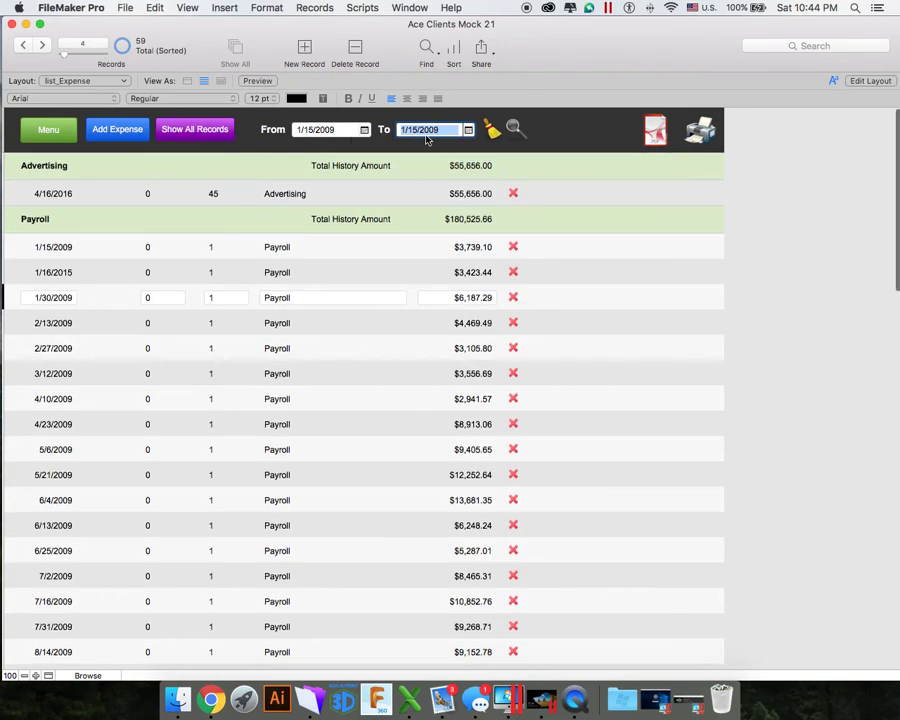
{"action": "left_click", "coordinate": [437, 130]}
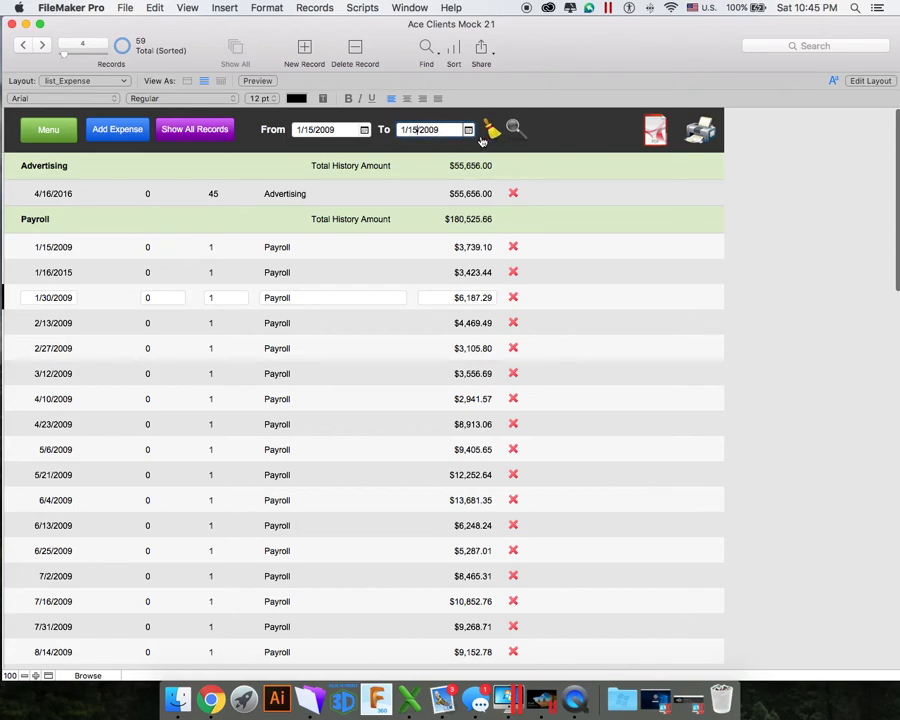
{"action": "key", "text": "BackSpace"}
{"action": "key", "text": "BackSpace"}
{"action": "type", "text": "30"}
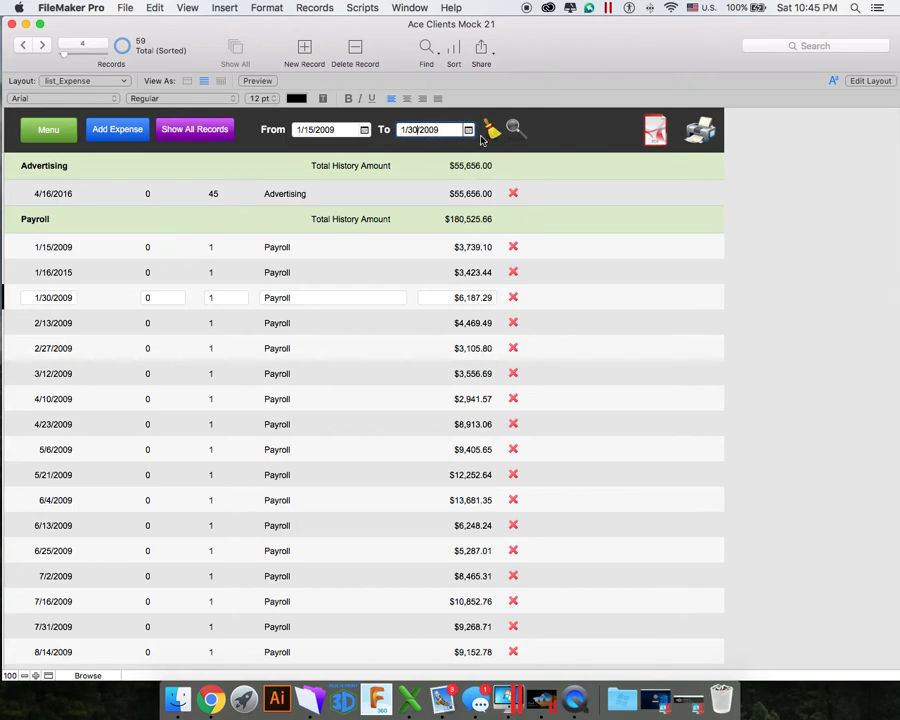
{"action": "left_click", "coordinate": [534, 134]}
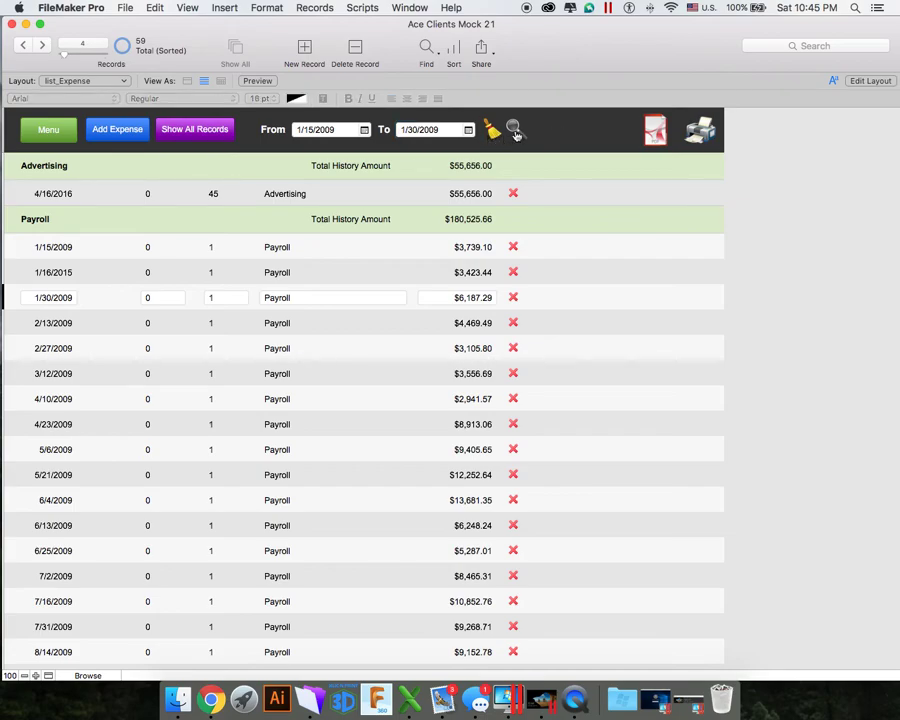
{"action": "left_click", "coordinate": [515, 131]}
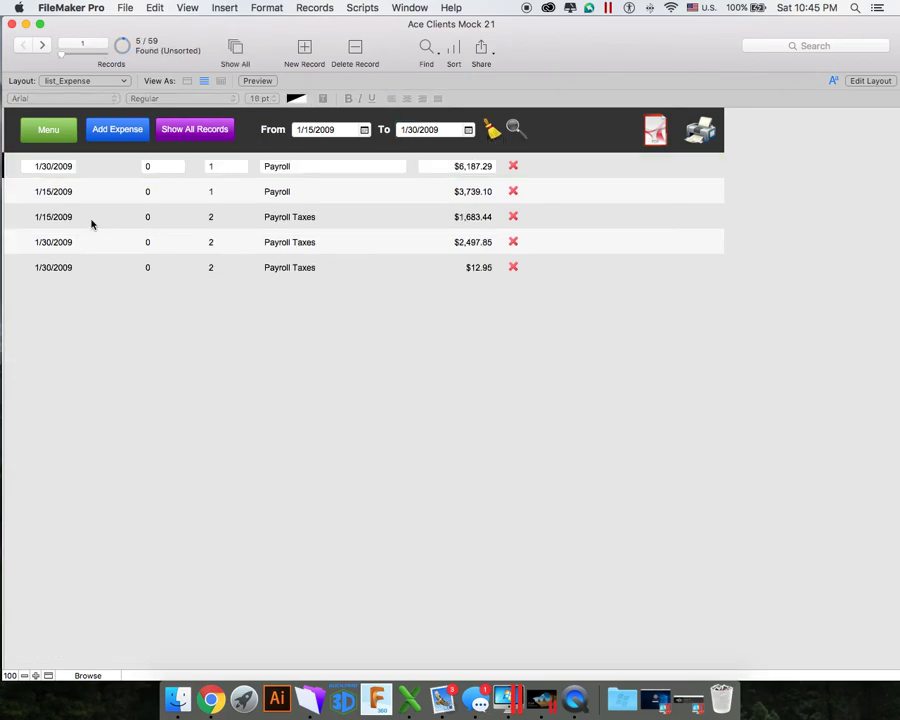
Sort the found expenses by account name, month, day and year, and check the dates of the Payroll records
{"action": "left_click", "coordinate": [454, 46]}
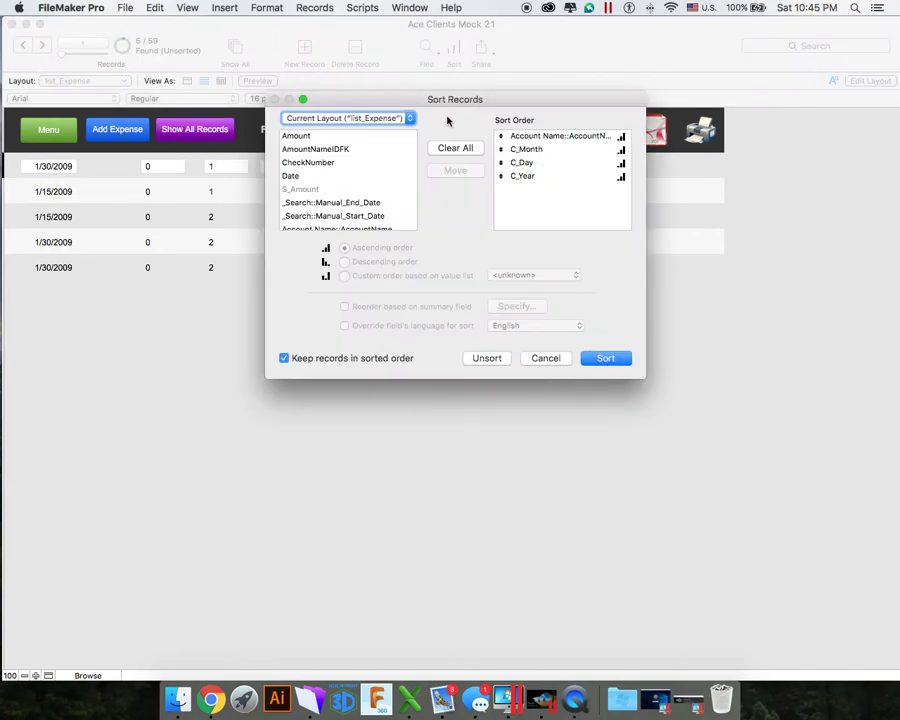
{"action": "left_click", "coordinate": [574, 389]}
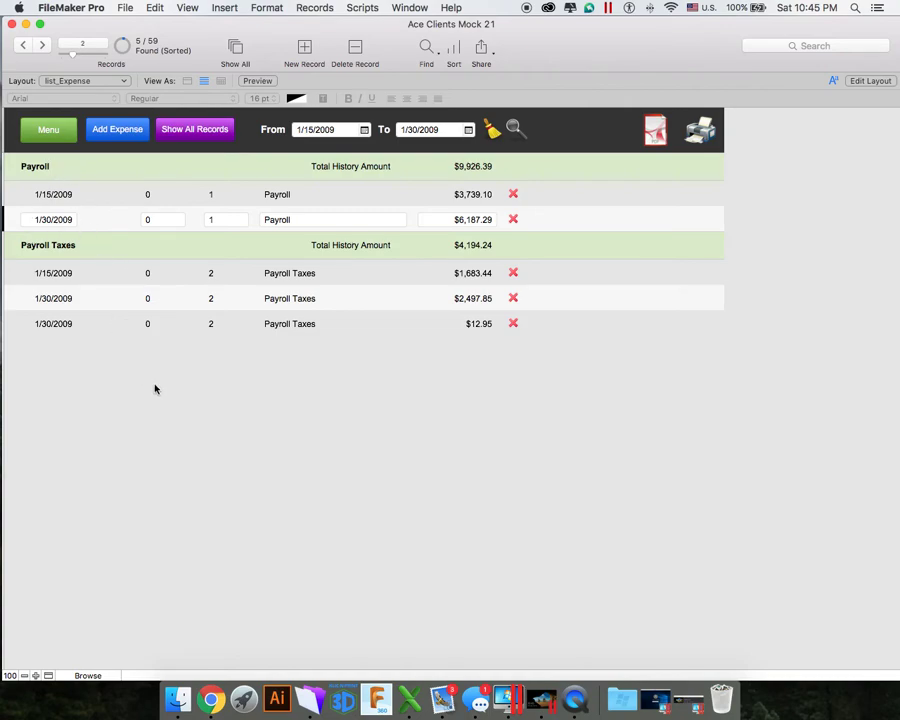
{"action": "left_click", "coordinate": [80, 195]}
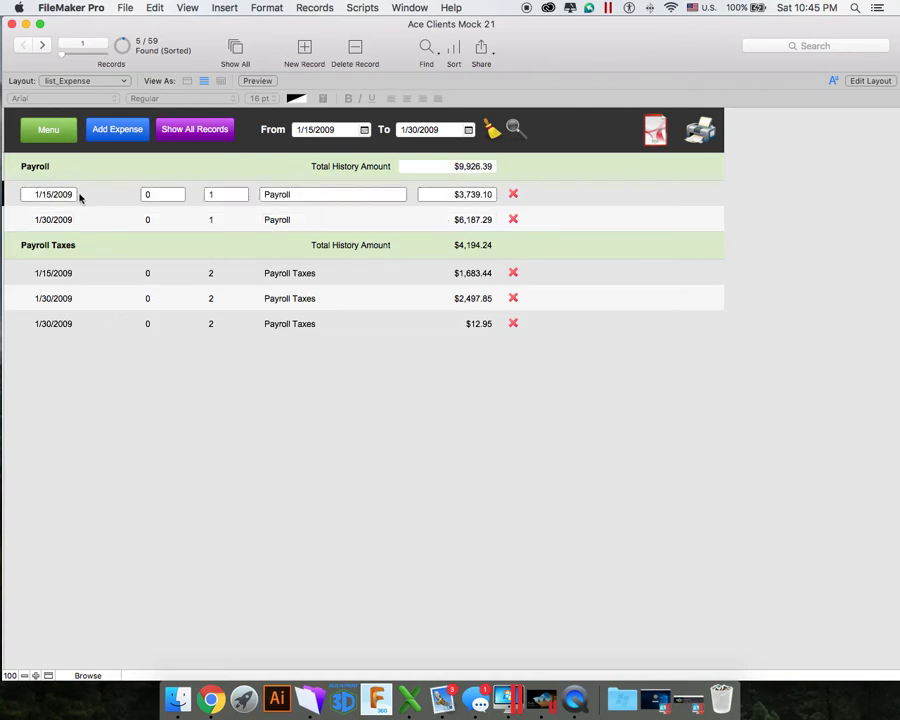
{"action": "left_click", "coordinate": [72, 195]}
{"action": "left_click", "coordinate": [74, 218]}
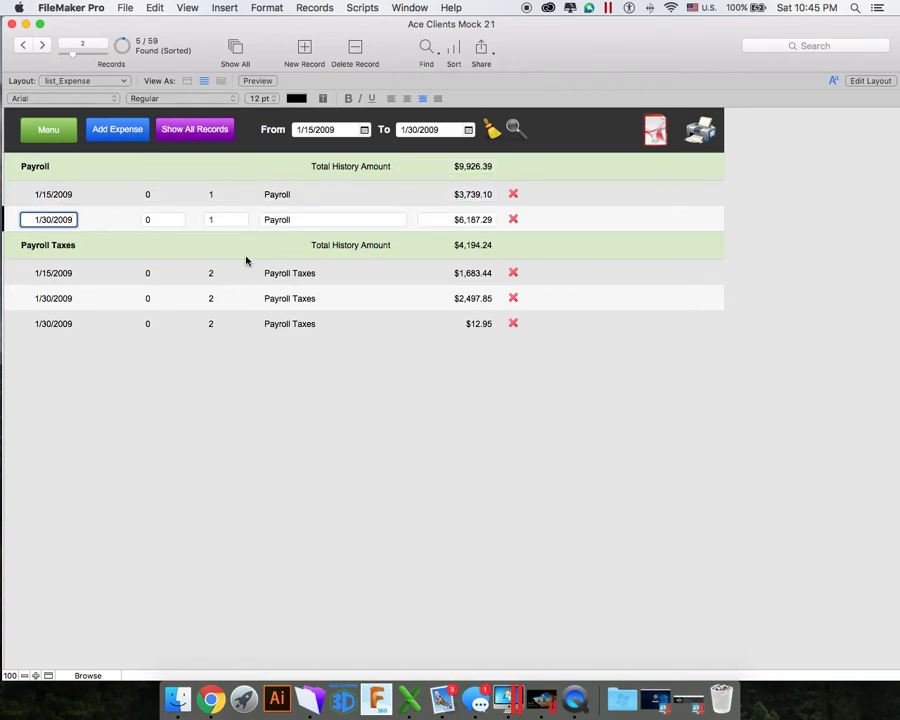
Switch to Chrome and look through the FileMaker knowledge base article on writing a script that finds a range of dates
{"action": "mouse_move", "coordinate": [550, 34]}
{"action": "left_mouse_down"}
{"action": "mouse_move", "coordinate": [550, 200]}
{"action": "mouse_move", "coordinate": [538, 24]}
{"action": "mouse_move", "coordinate": [560, 24]}
{"action": "mouse_move", "coordinate": [540, 30]}
{"action": "mouse_move", "coordinate": [538, 40]}
{"action": "mouse_move", "coordinate": [552, 42]}
{"action": "left_mouse_up"}
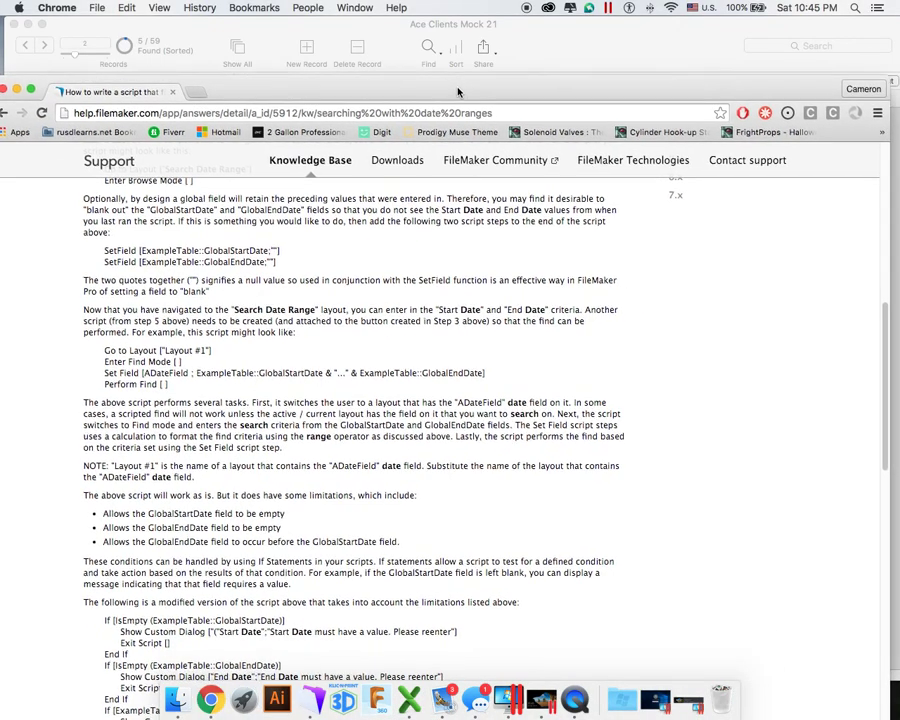
{"action": "scroll", "coordinate": [489, 253], "scroll_direction": "down", "scroll_amount": 10}
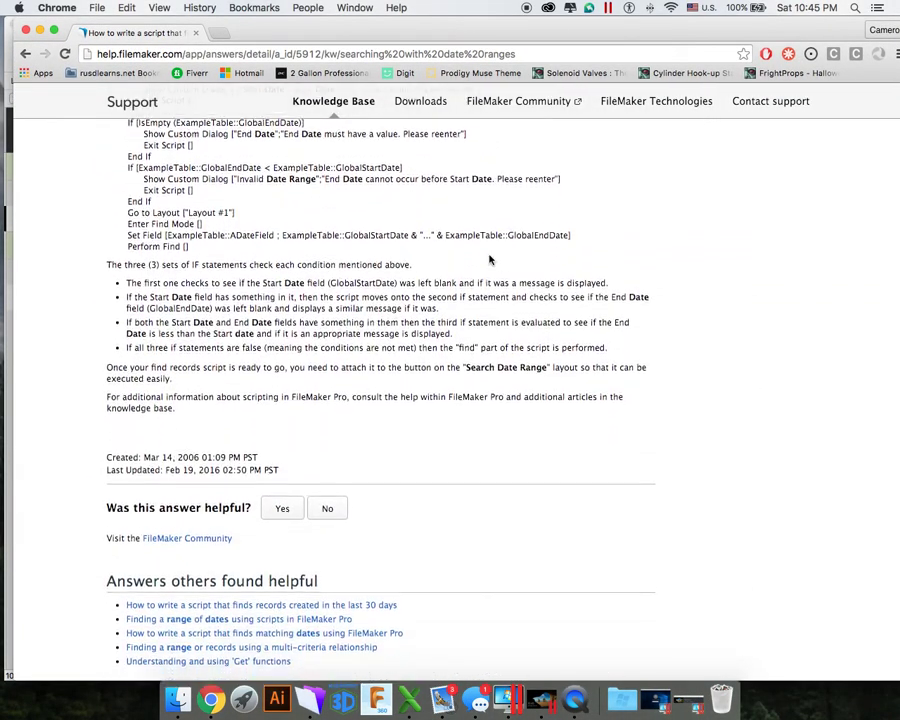
{"action": "scroll", "coordinate": [489, 253], "scroll_direction": "up", "scroll_amount": 10}
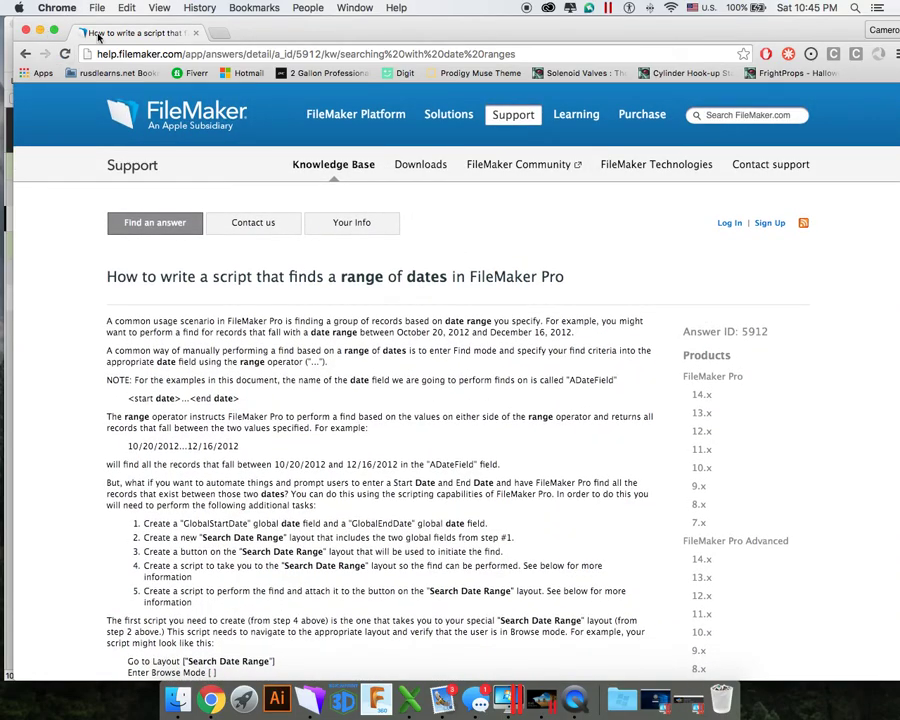
Close the knowledge base article and save the found expenses as a PDF report from the FileMaker expense list
{"action": "left_click", "coordinate": [26, 30]}
{"action": "left_click", "coordinate": [617, 369]}
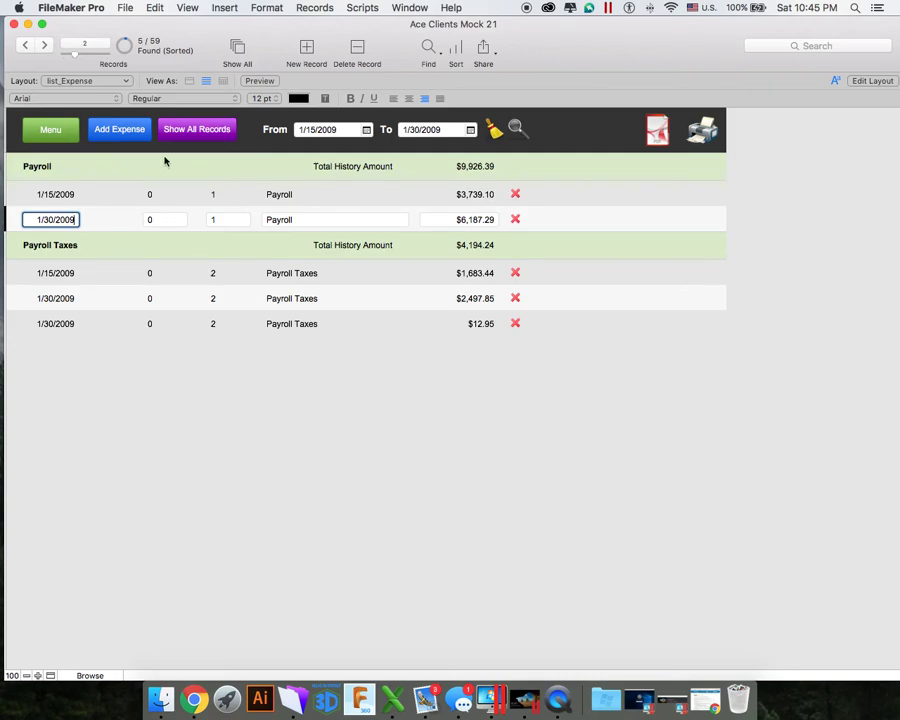
{"action": "left_click", "coordinate": [597, 140]}
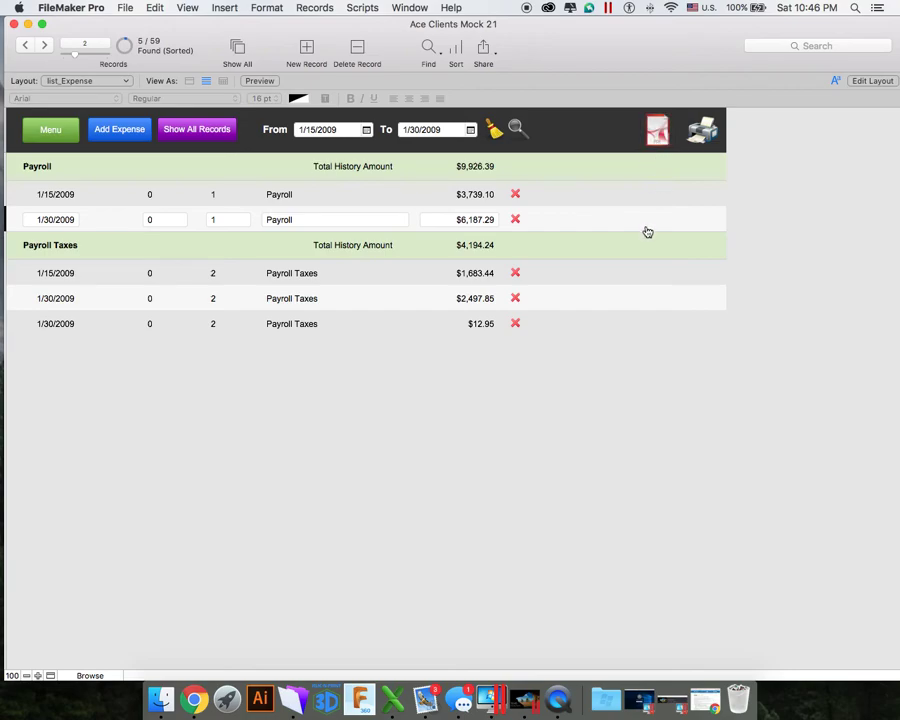
Switch to Finder and open the Reports folder inside Ace Clients on the Desktop
{"action": "left_click", "coordinate": [160, 698]}
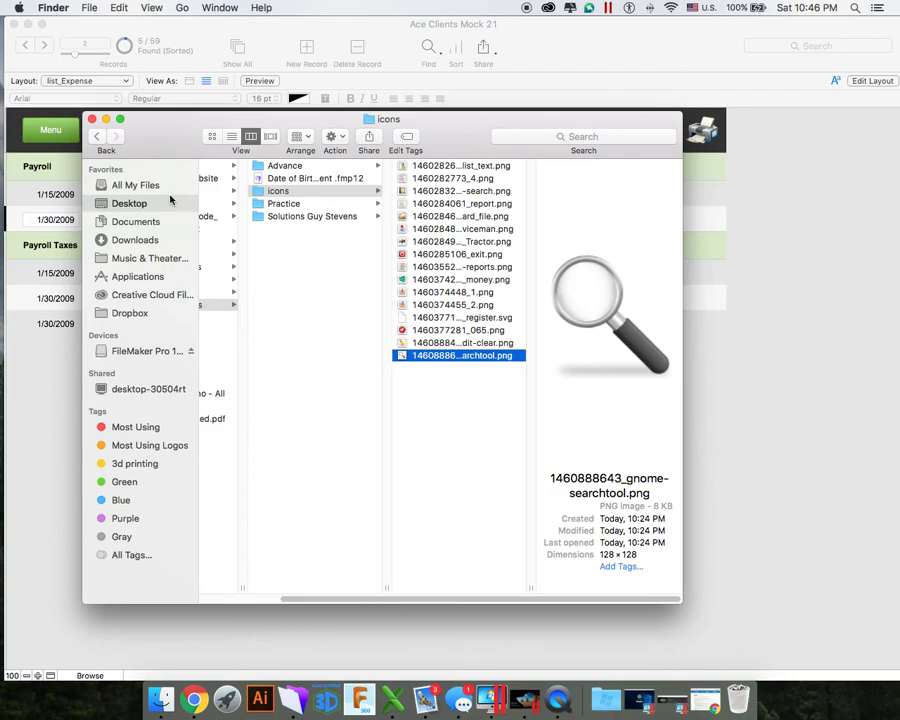
{"action": "left_click", "coordinate": [170, 203]}
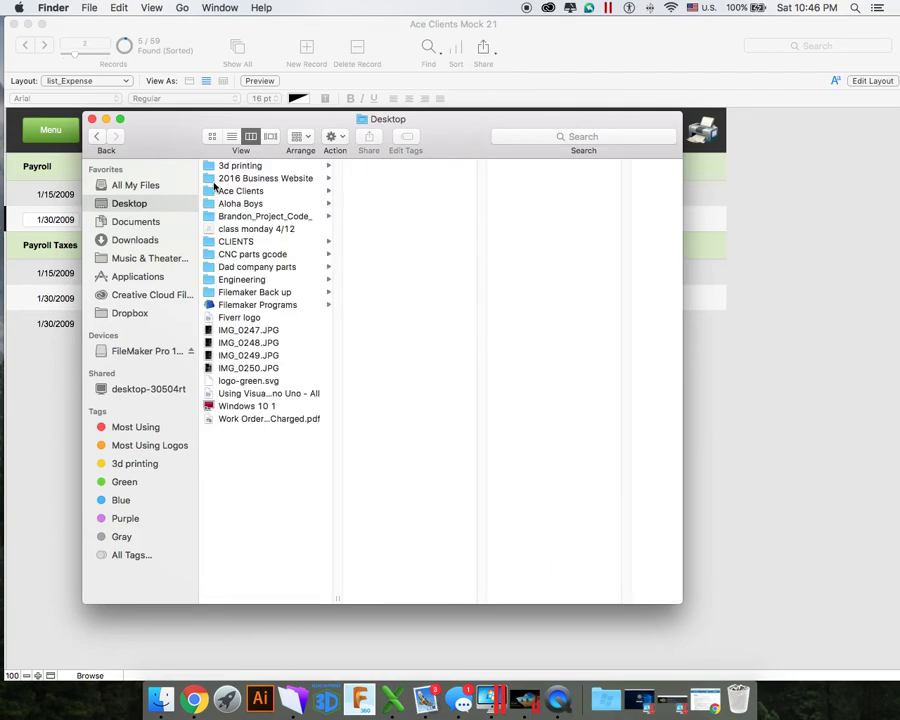
{"action": "left_click", "coordinate": [229, 190]}
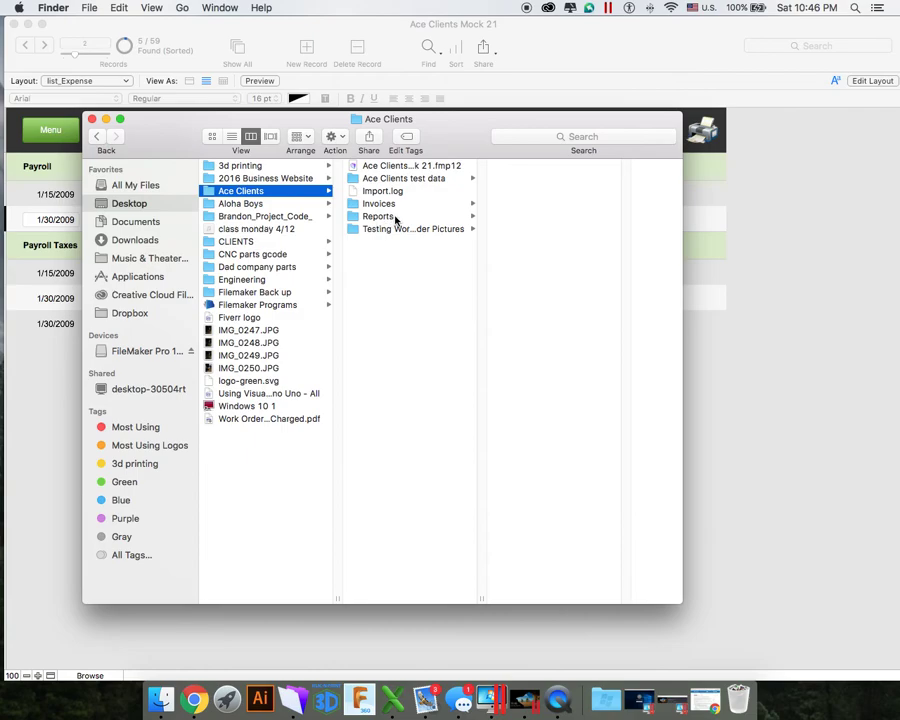
{"action": "left_click", "coordinate": [378, 216]}
{"action": "left_click_drag", "start_coordinate": [478, 139], "coordinate": [452, 225]}
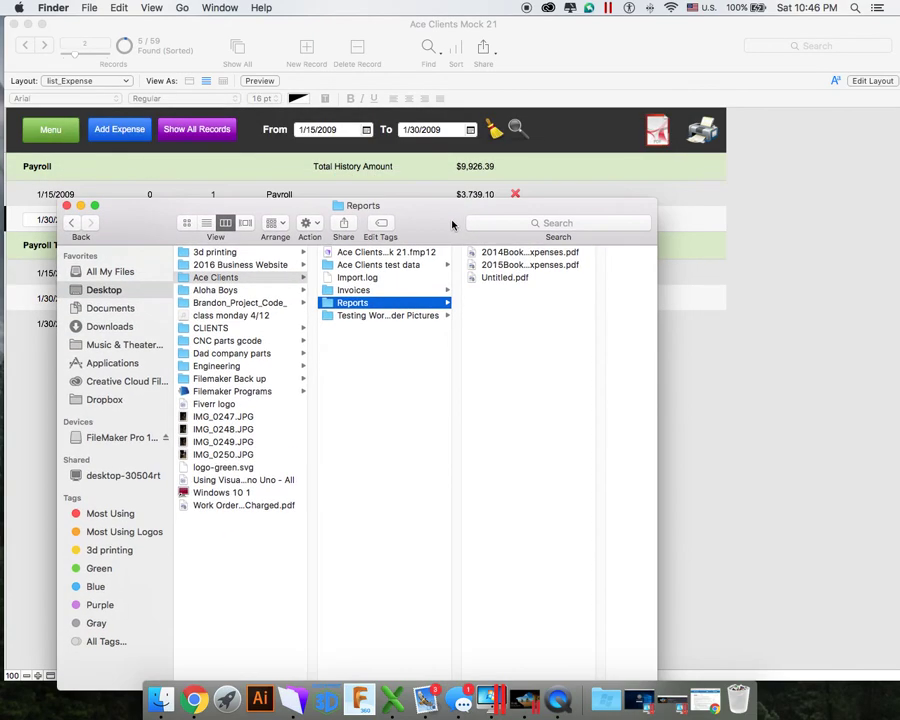
Open the report 2014Book Keeping Expenses.pdf from the Reports folder in Preview
{"action": "left_click", "coordinate": [507, 253]}
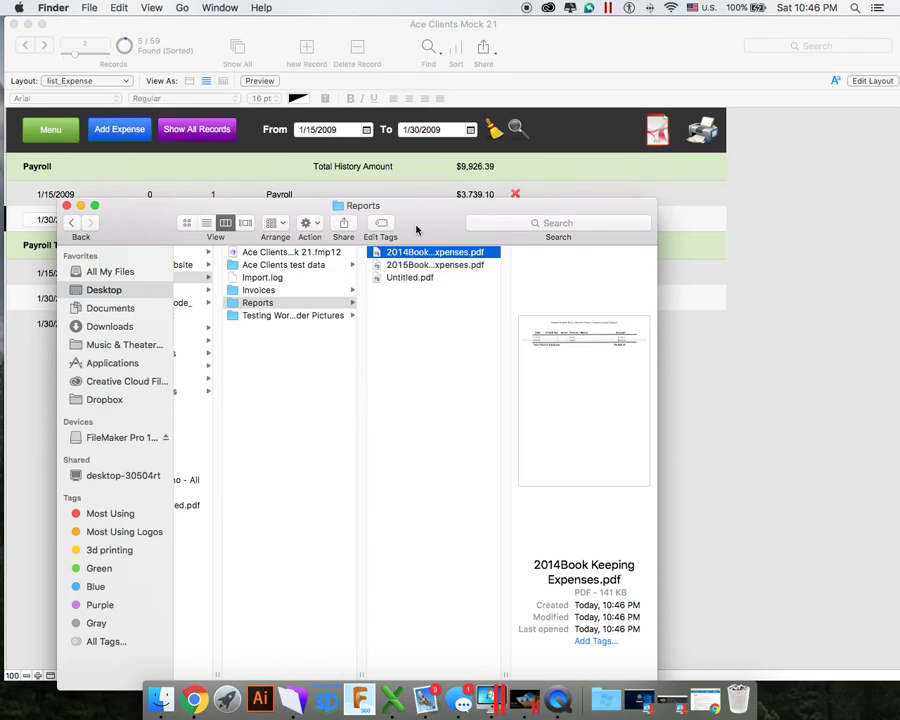
{"action": "left_click_drag", "start_coordinate": [416, 226], "coordinate": [349, 156]}
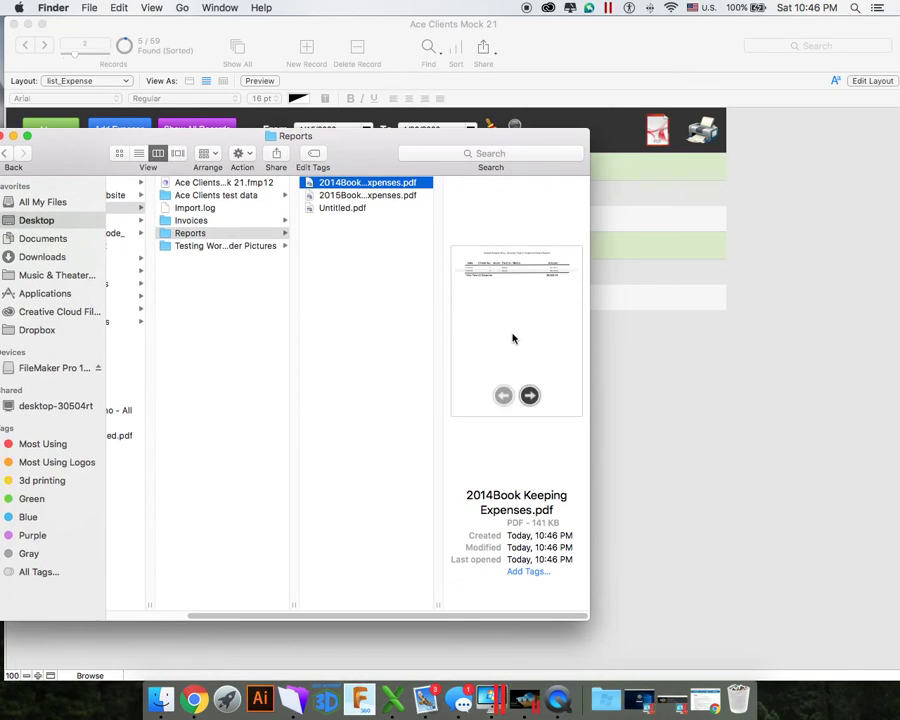
{"action": "left_click", "coordinate": [336, 186]}
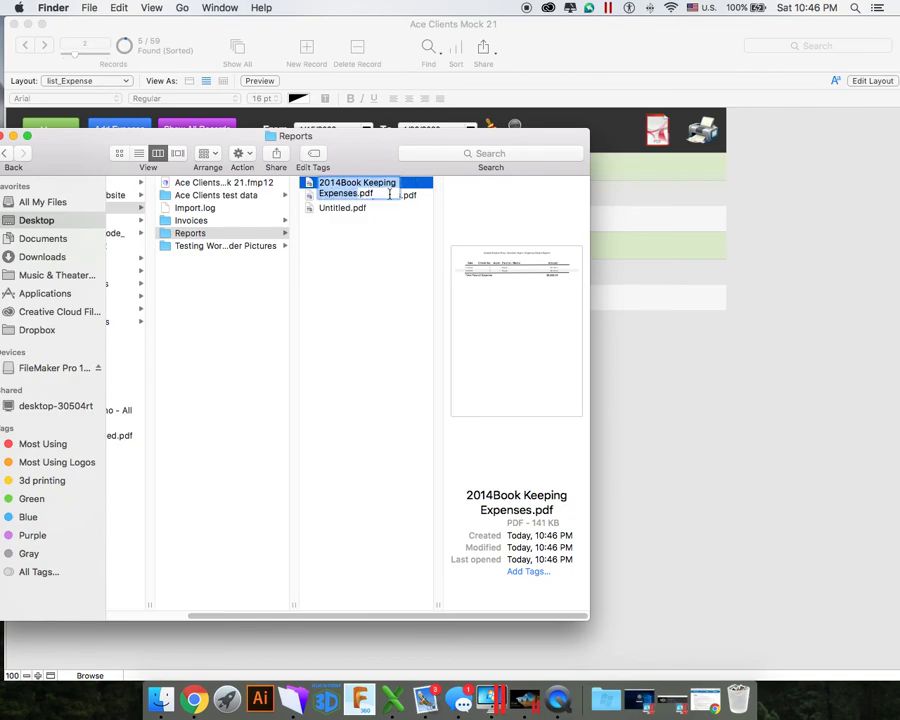
{"action": "key", "text": "Return"}
{"action": "double_click", "coordinate": [382, 183]}
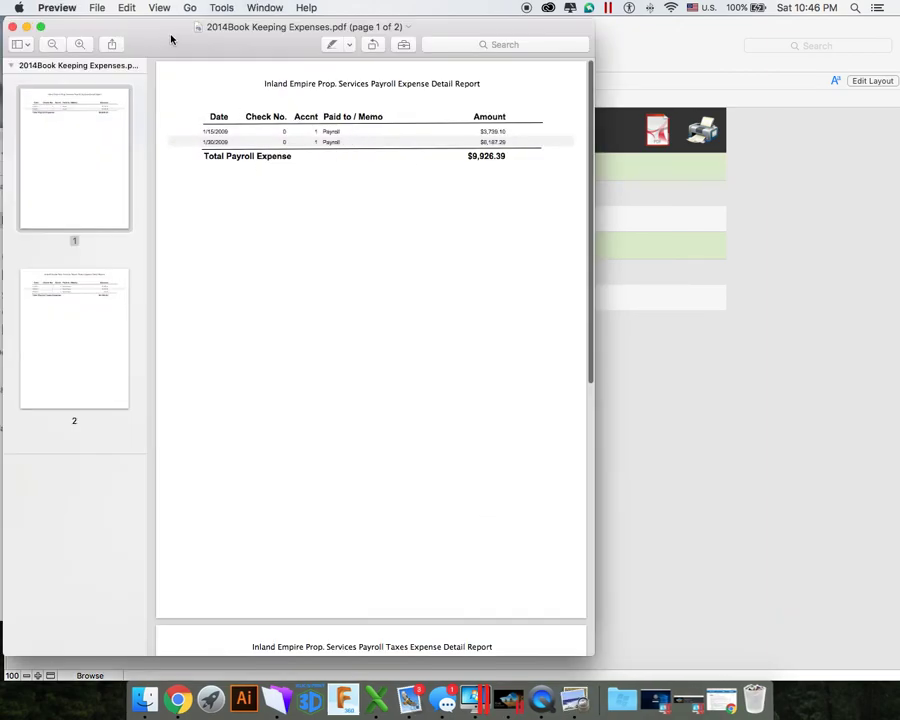
Place the PDF beside the expense list and compare its Payroll page with the found Payroll records and total
{"action": "left_click_drag", "start_coordinate": [171, 39], "coordinate": [488, 100]}
{"action": "left_click", "coordinate": [10, 140]}
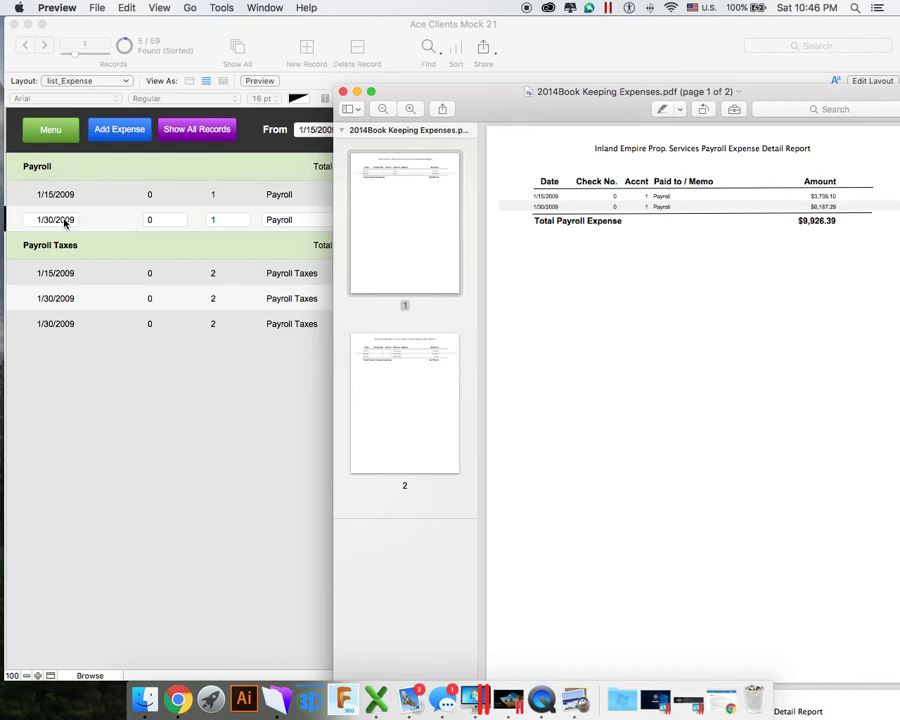
{"action": "left_click_drag", "start_coordinate": [490, 106], "coordinate": [261, 240]}
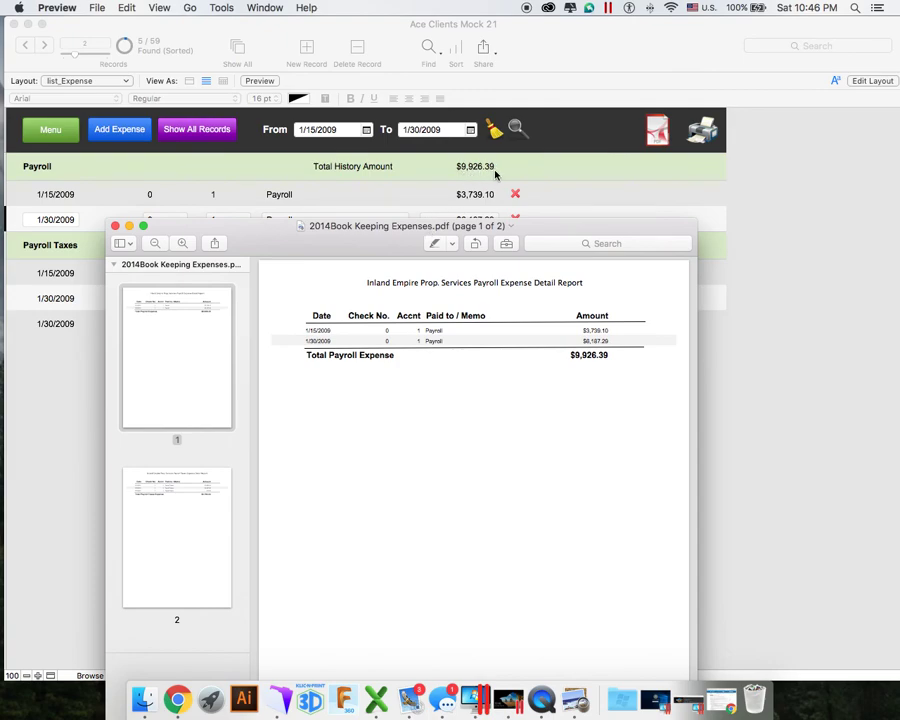
{"action": "left_click_drag", "start_coordinate": [533, 229], "coordinate": [524, 223]}
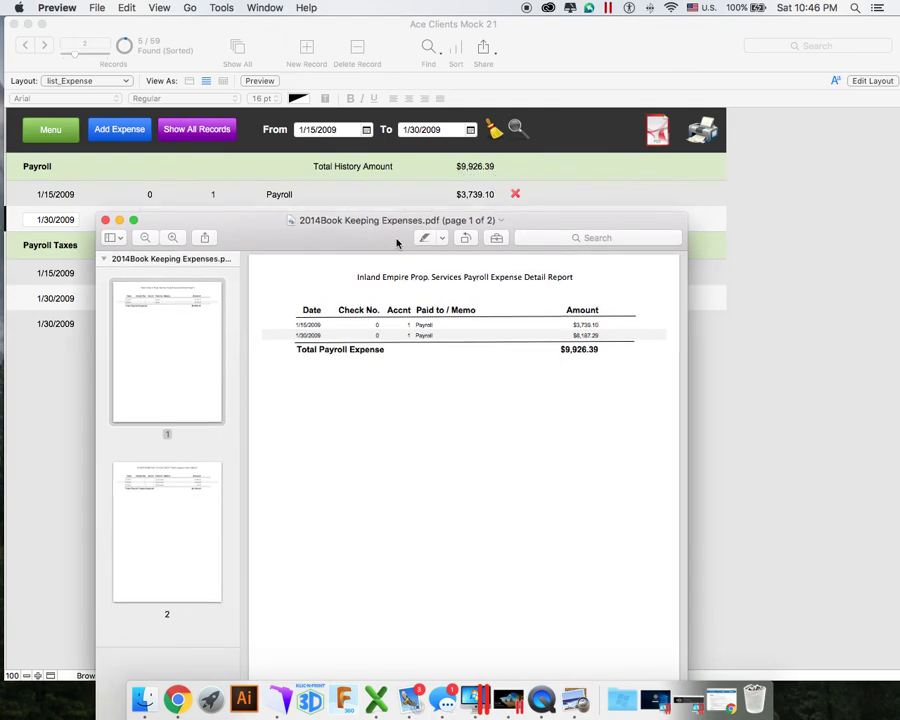
{"action": "left_click_drag", "start_coordinate": [397, 243], "coordinate": [458, 234]}
Show page 2 of the PDF and compare the Payroll Taxes entries and total with the expense list
{"action": "left_click", "coordinate": [247, 496]}
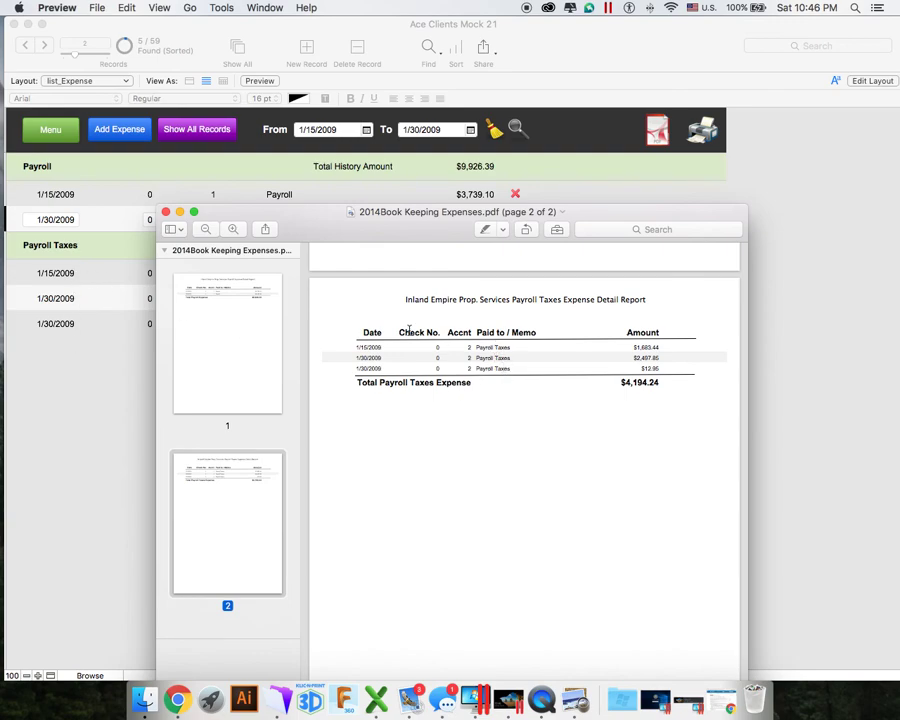
{"action": "scroll", "coordinate": [363, 343], "scroll_direction": "up", "scroll_amount": 1}
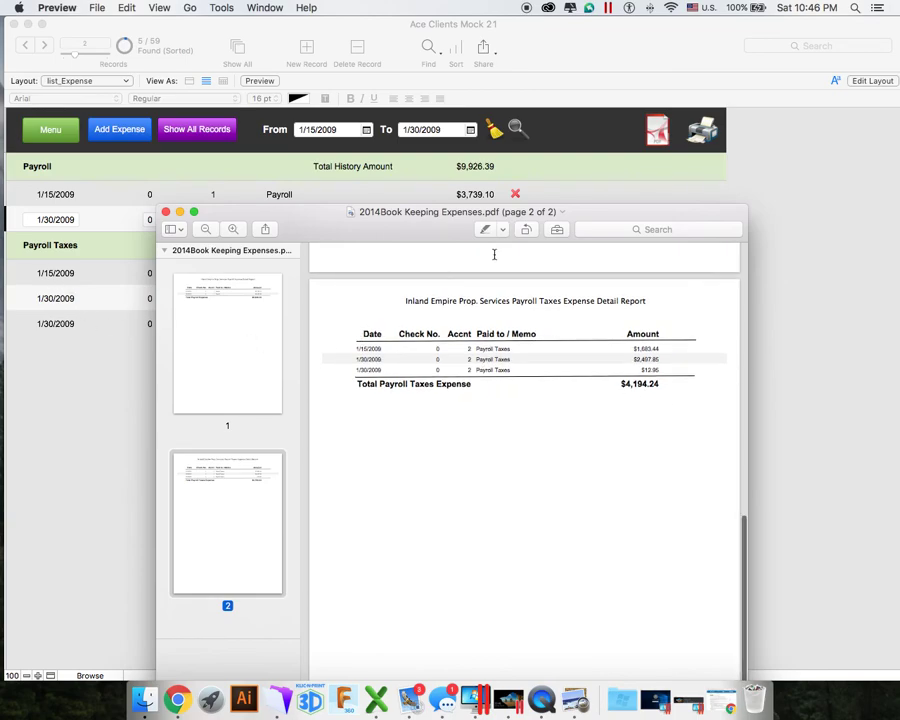
{"action": "left_click_drag", "start_coordinate": [446, 212], "coordinate": [374, 356]}
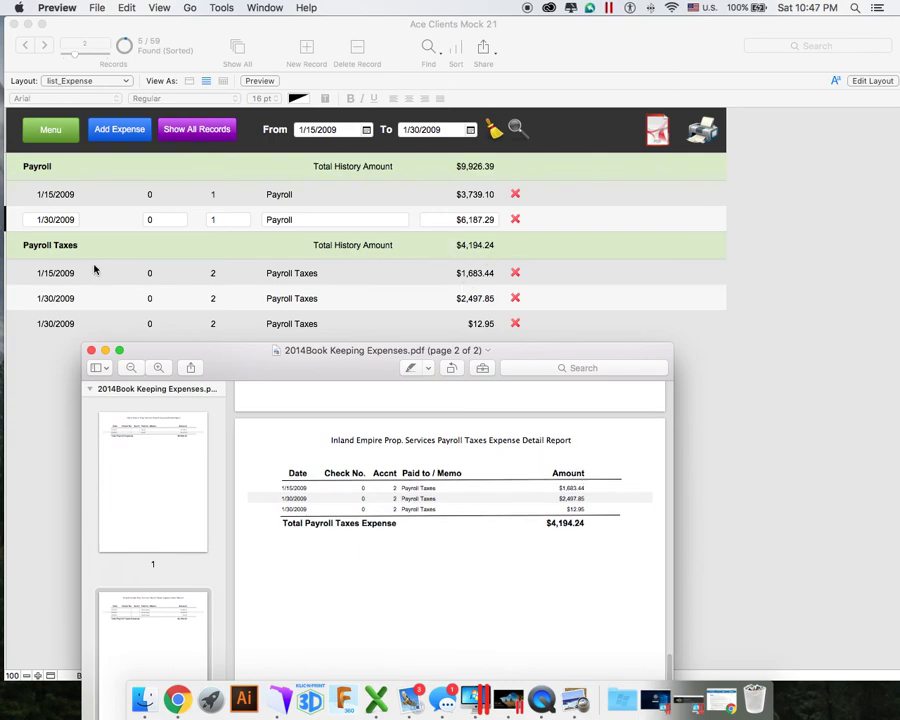
{"action": "scroll", "coordinate": [555, 497], "scroll_direction": "up", "scroll_amount": 1}
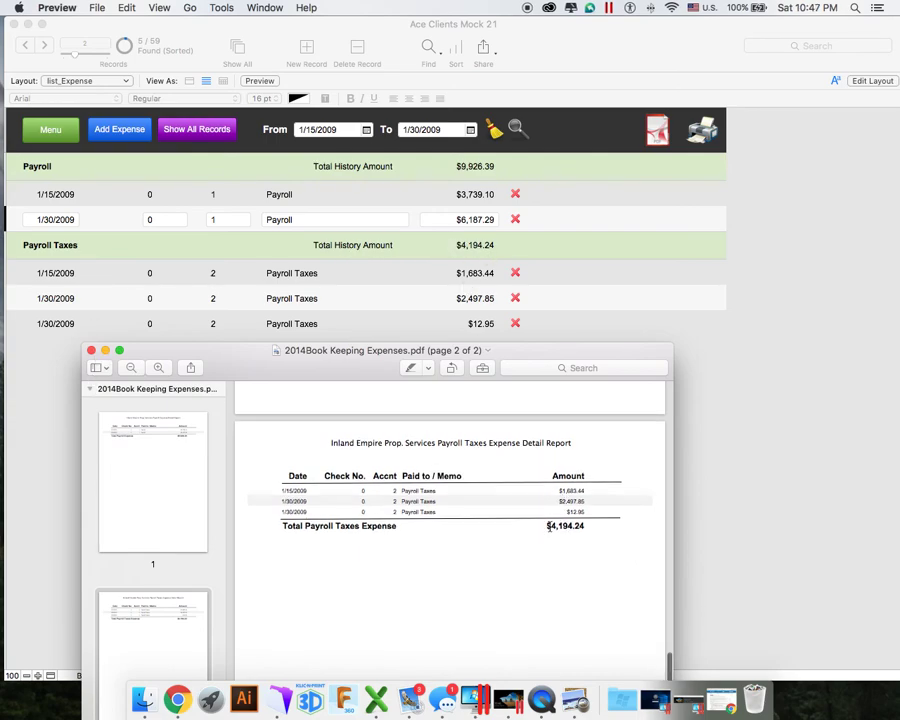
{"action": "left_click_drag", "start_coordinate": [548, 527], "coordinate": [580, 552]}
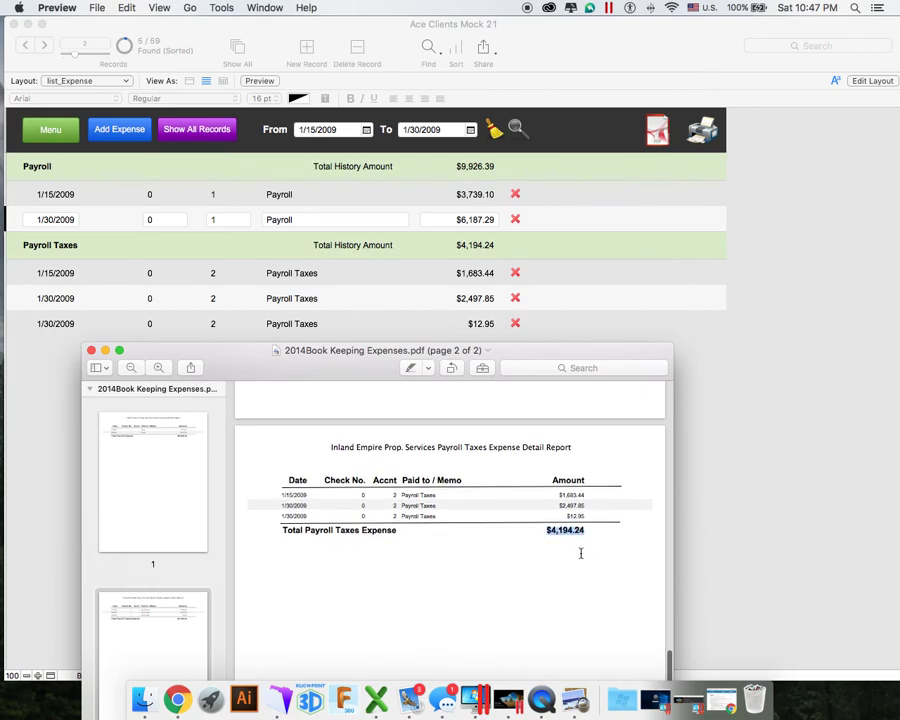
{"action": "left_click", "coordinate": [580, 552]}
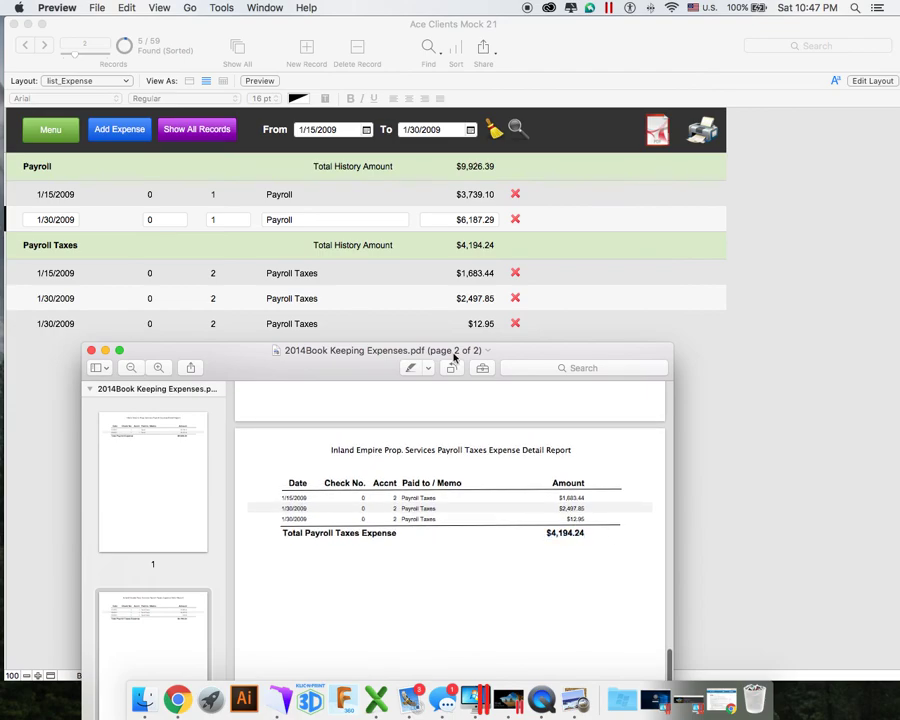
Look over both pages of the PDF report once more and close it to return to the expense list
{"action": "left_click_drag", "start_coordinate": [381, 358], "coordinate": [565, 80]}
{"action": "left_click", "coordinate": [284, 183]}
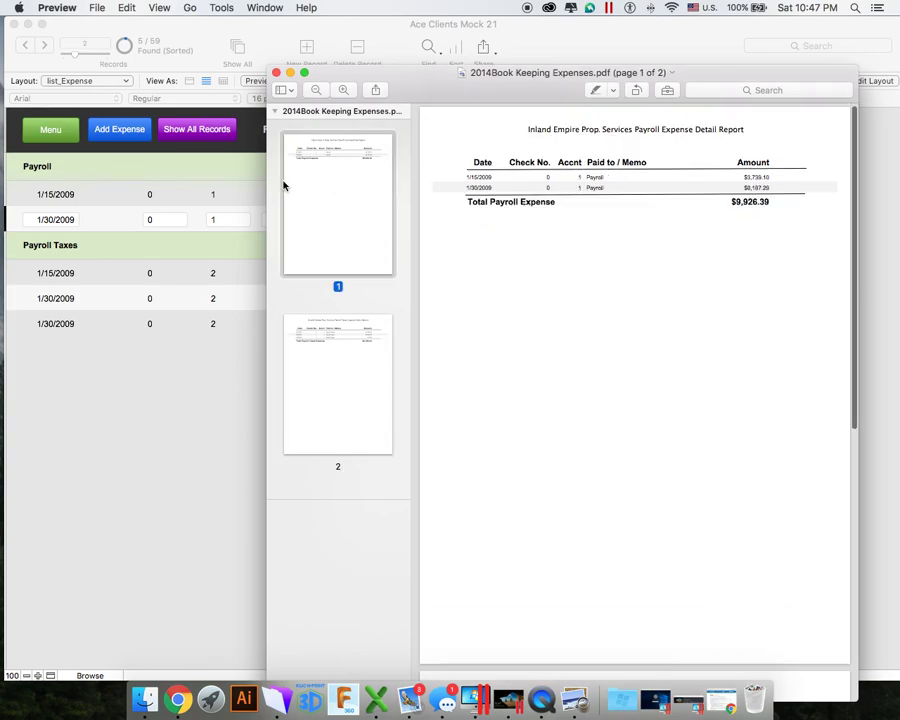
{"action": "left_click", "coordinate": [321, 390]}
{"action": "key", "text": "Up"}
{"action": "left_click_drag", "start_coordinate": [468, 82], "coordinate": [476, 229]}
{"action": "left_click", "coordinate": [241, 209]}
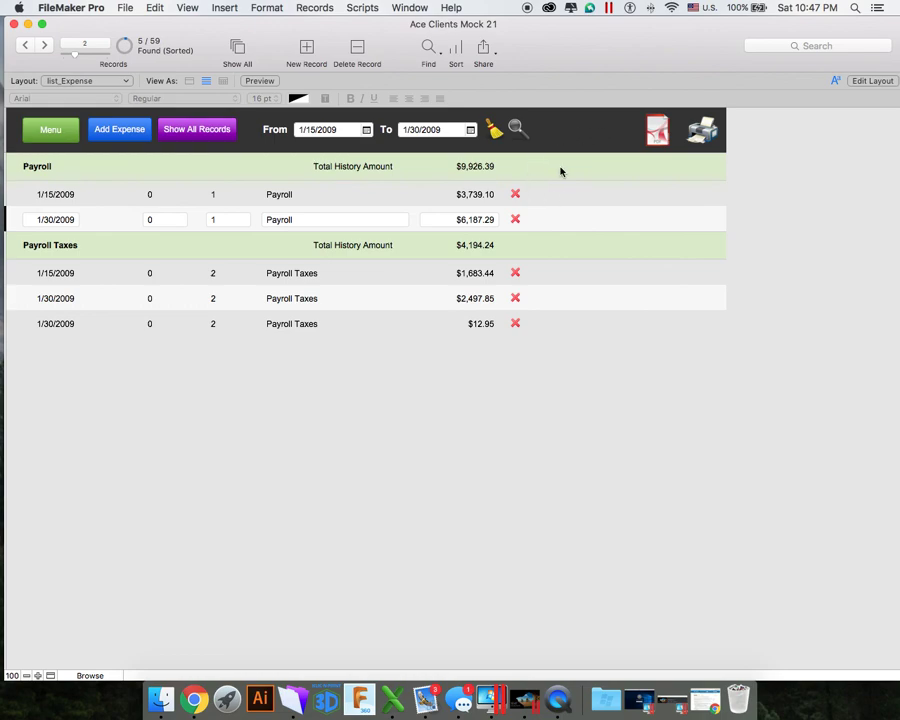
Clear the From and To search dates and show all expense records
{"action": "left_click", "coordinate": [495, 141]}
{"action": "left_click", "coordinate": [192, 132]}
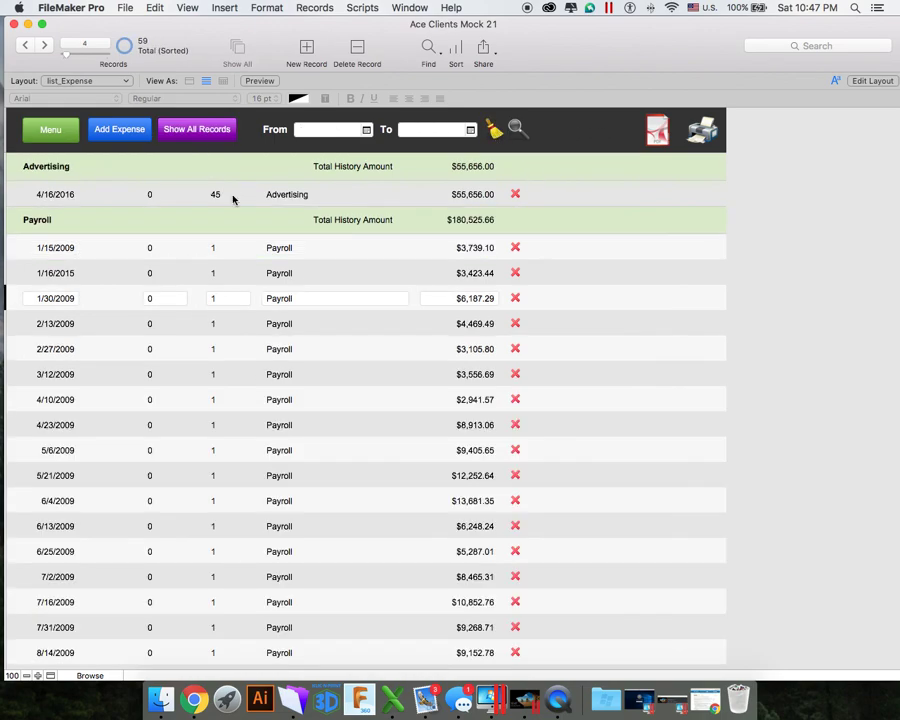